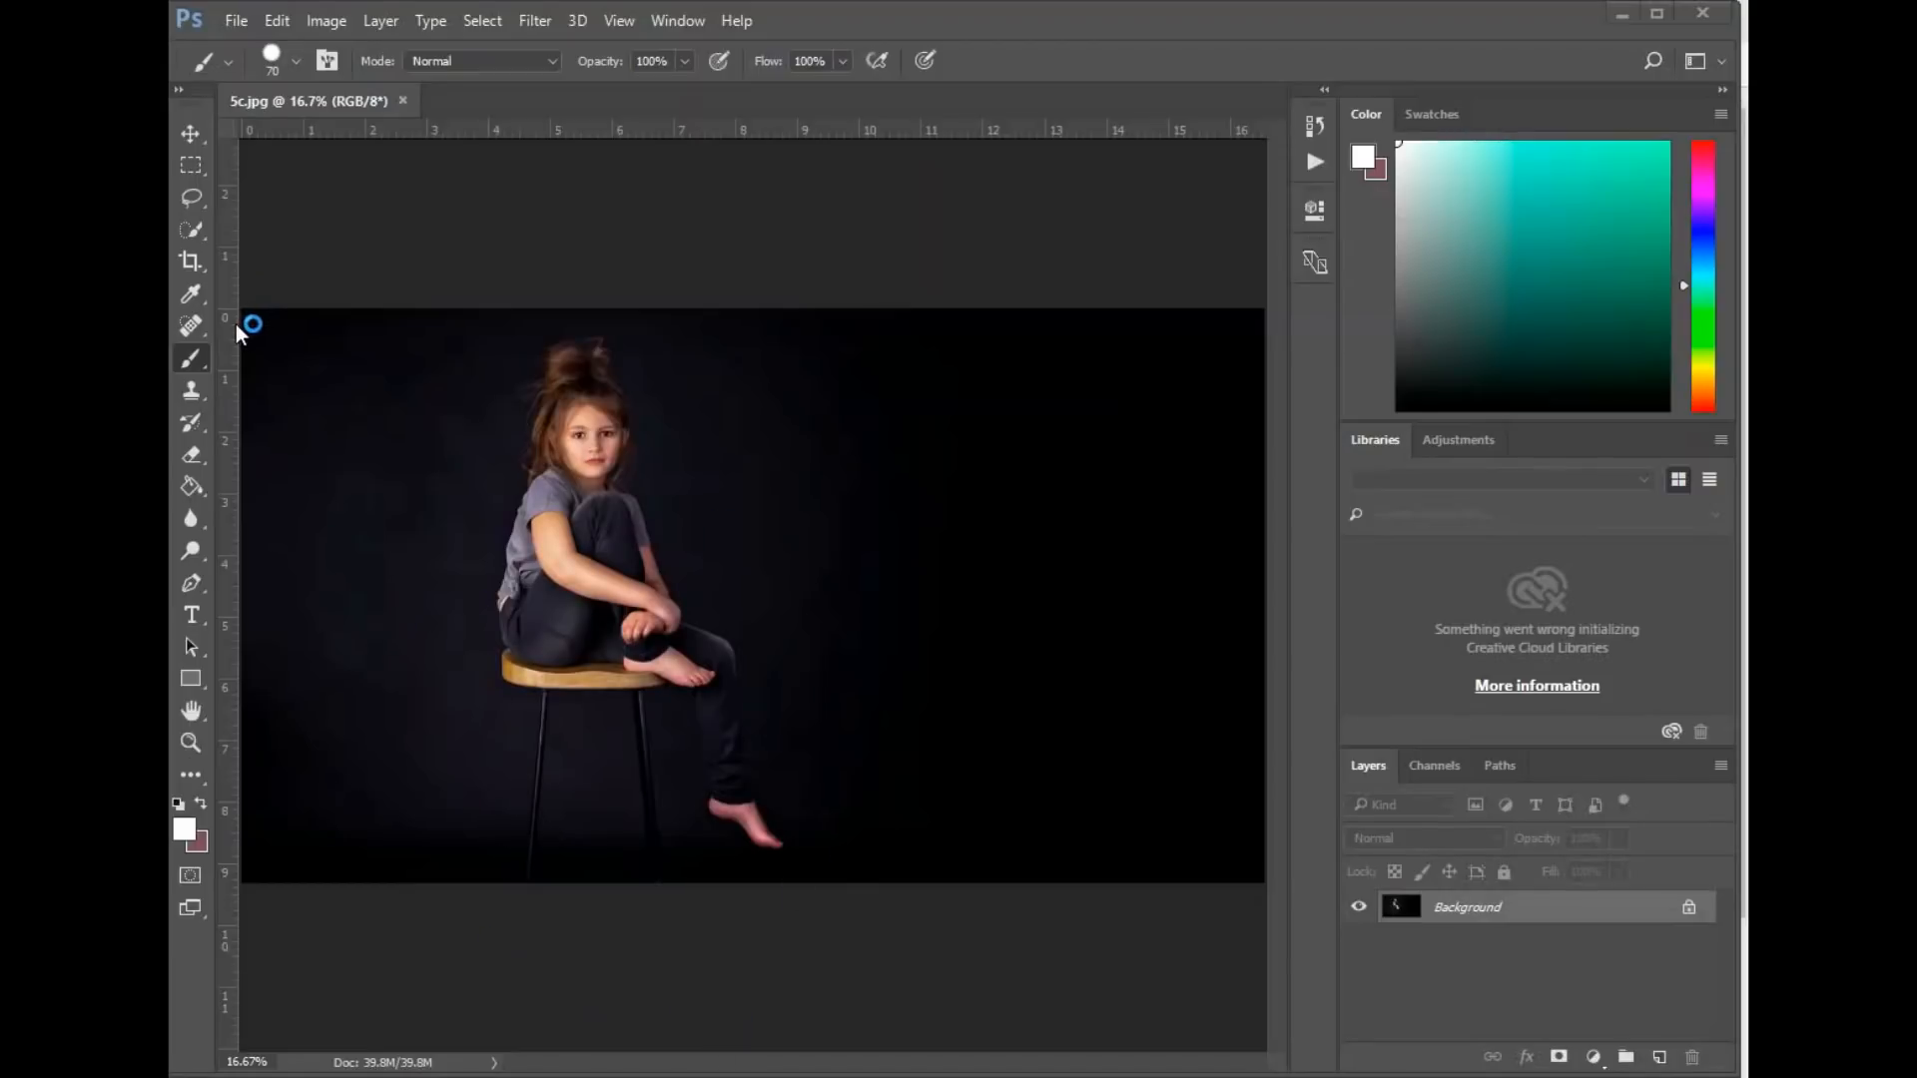
# Preview a full desaturation of the photo with Hue/Saturation, setting Saturation to -100 and Lightness to 0, and cancel the adjustment.
pyautogui.click(324, 28)
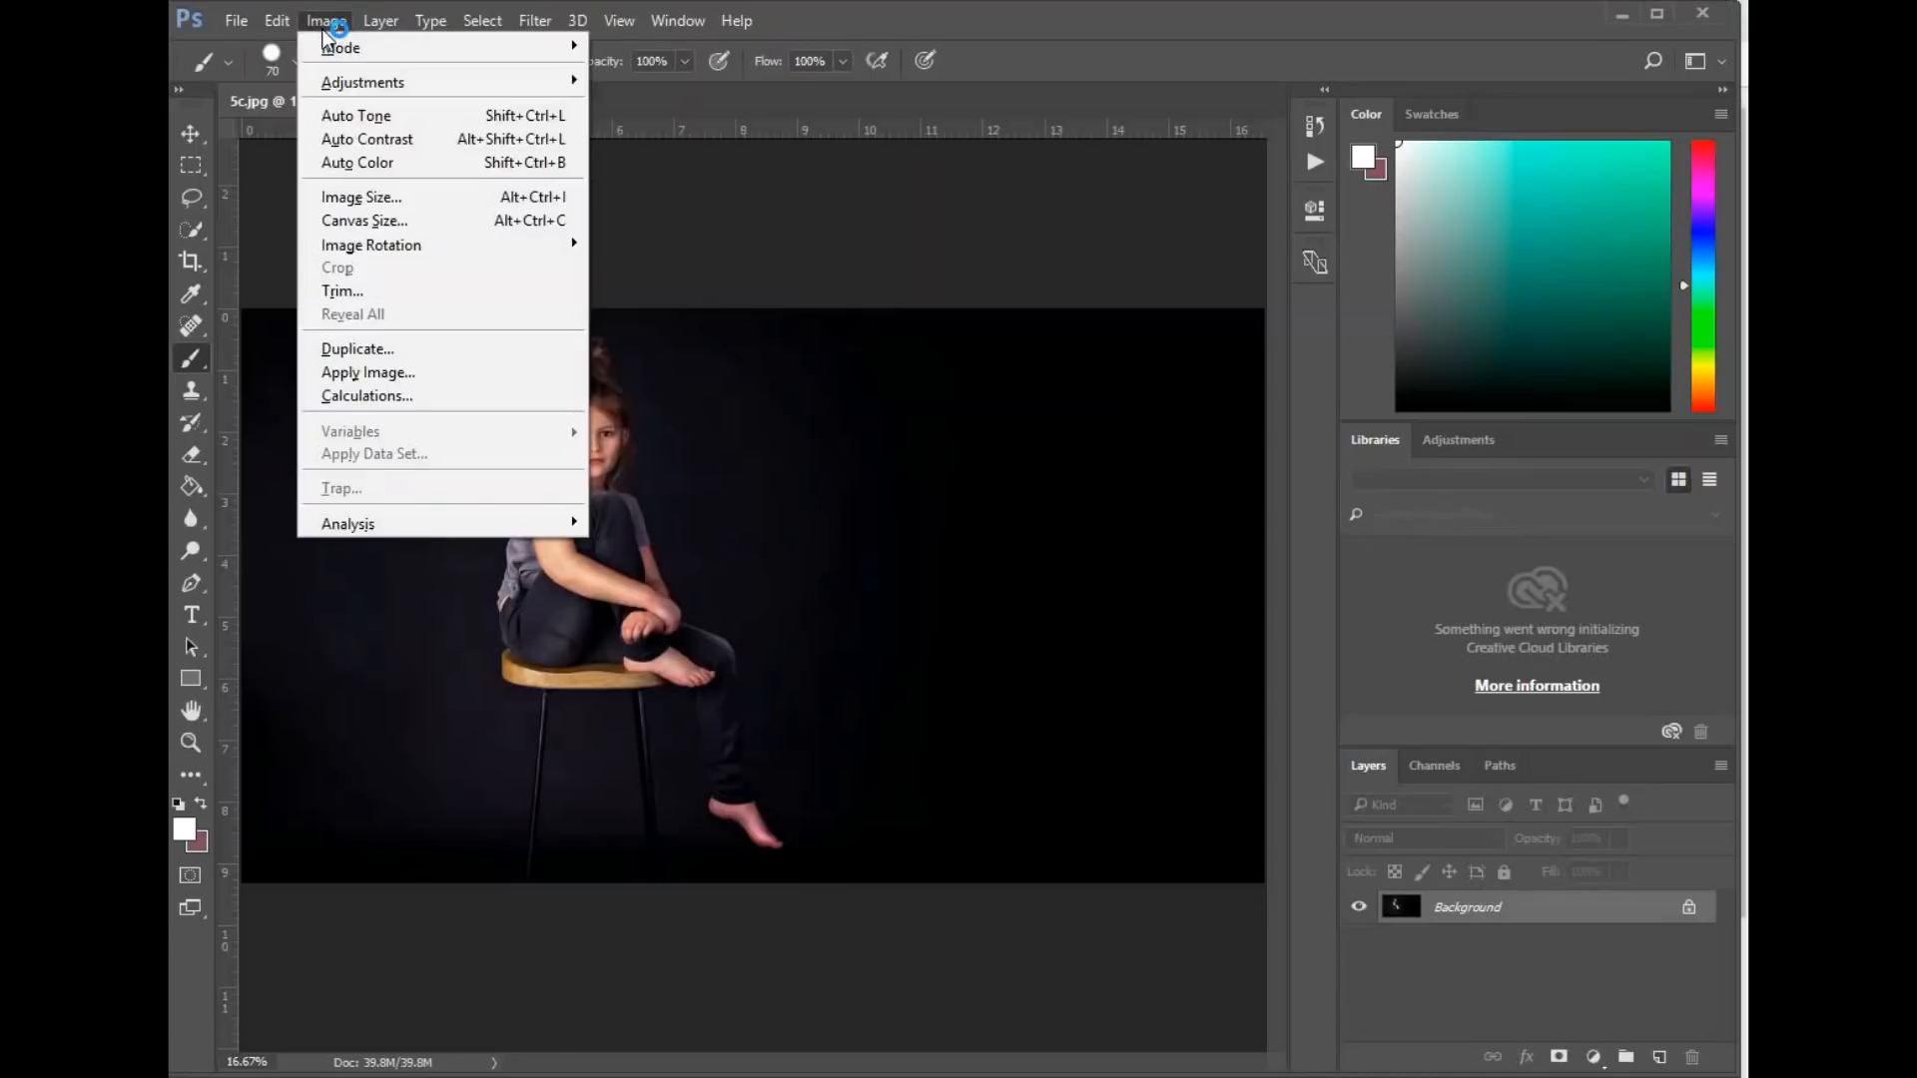
pyautogui.moveTo(374, 82)
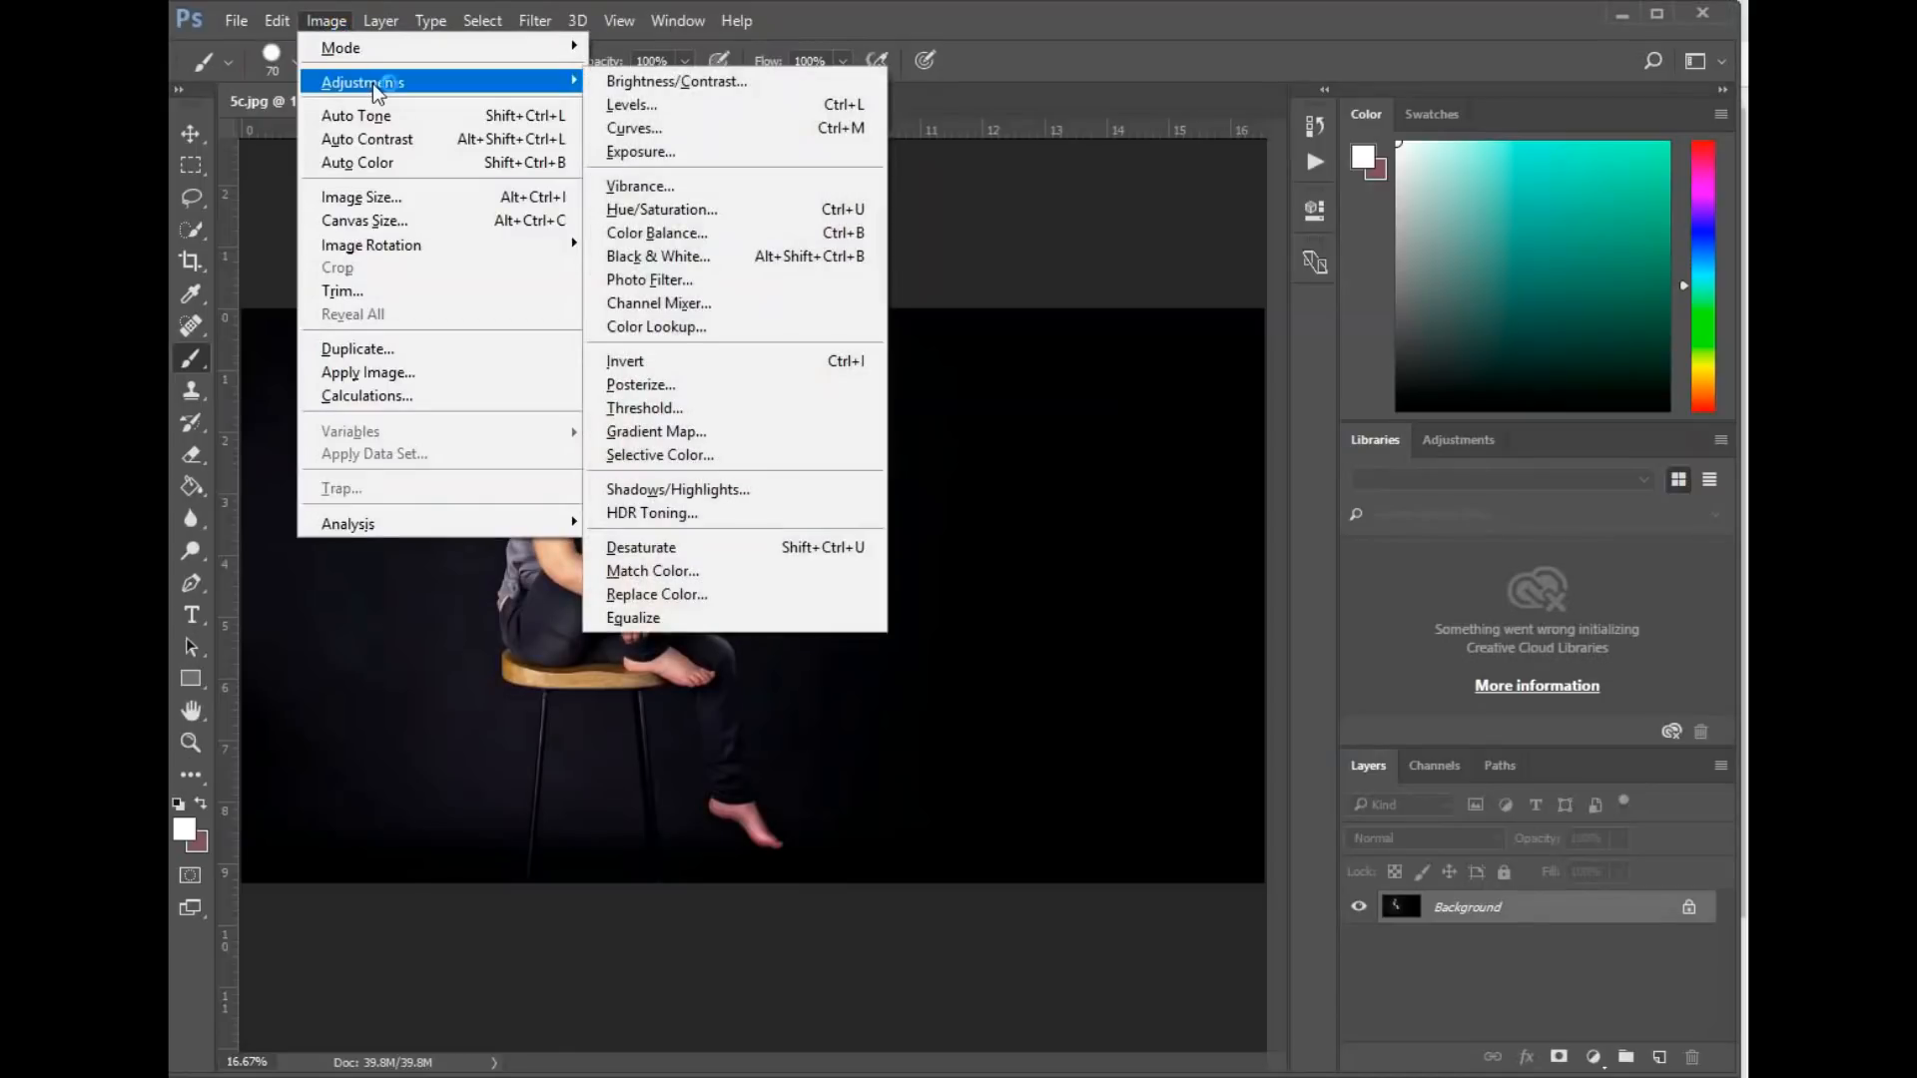
pyautogui.click(685, 211)
pyautogui.moveTo(823, 279); pyautogui.dragTo(1108, 143)
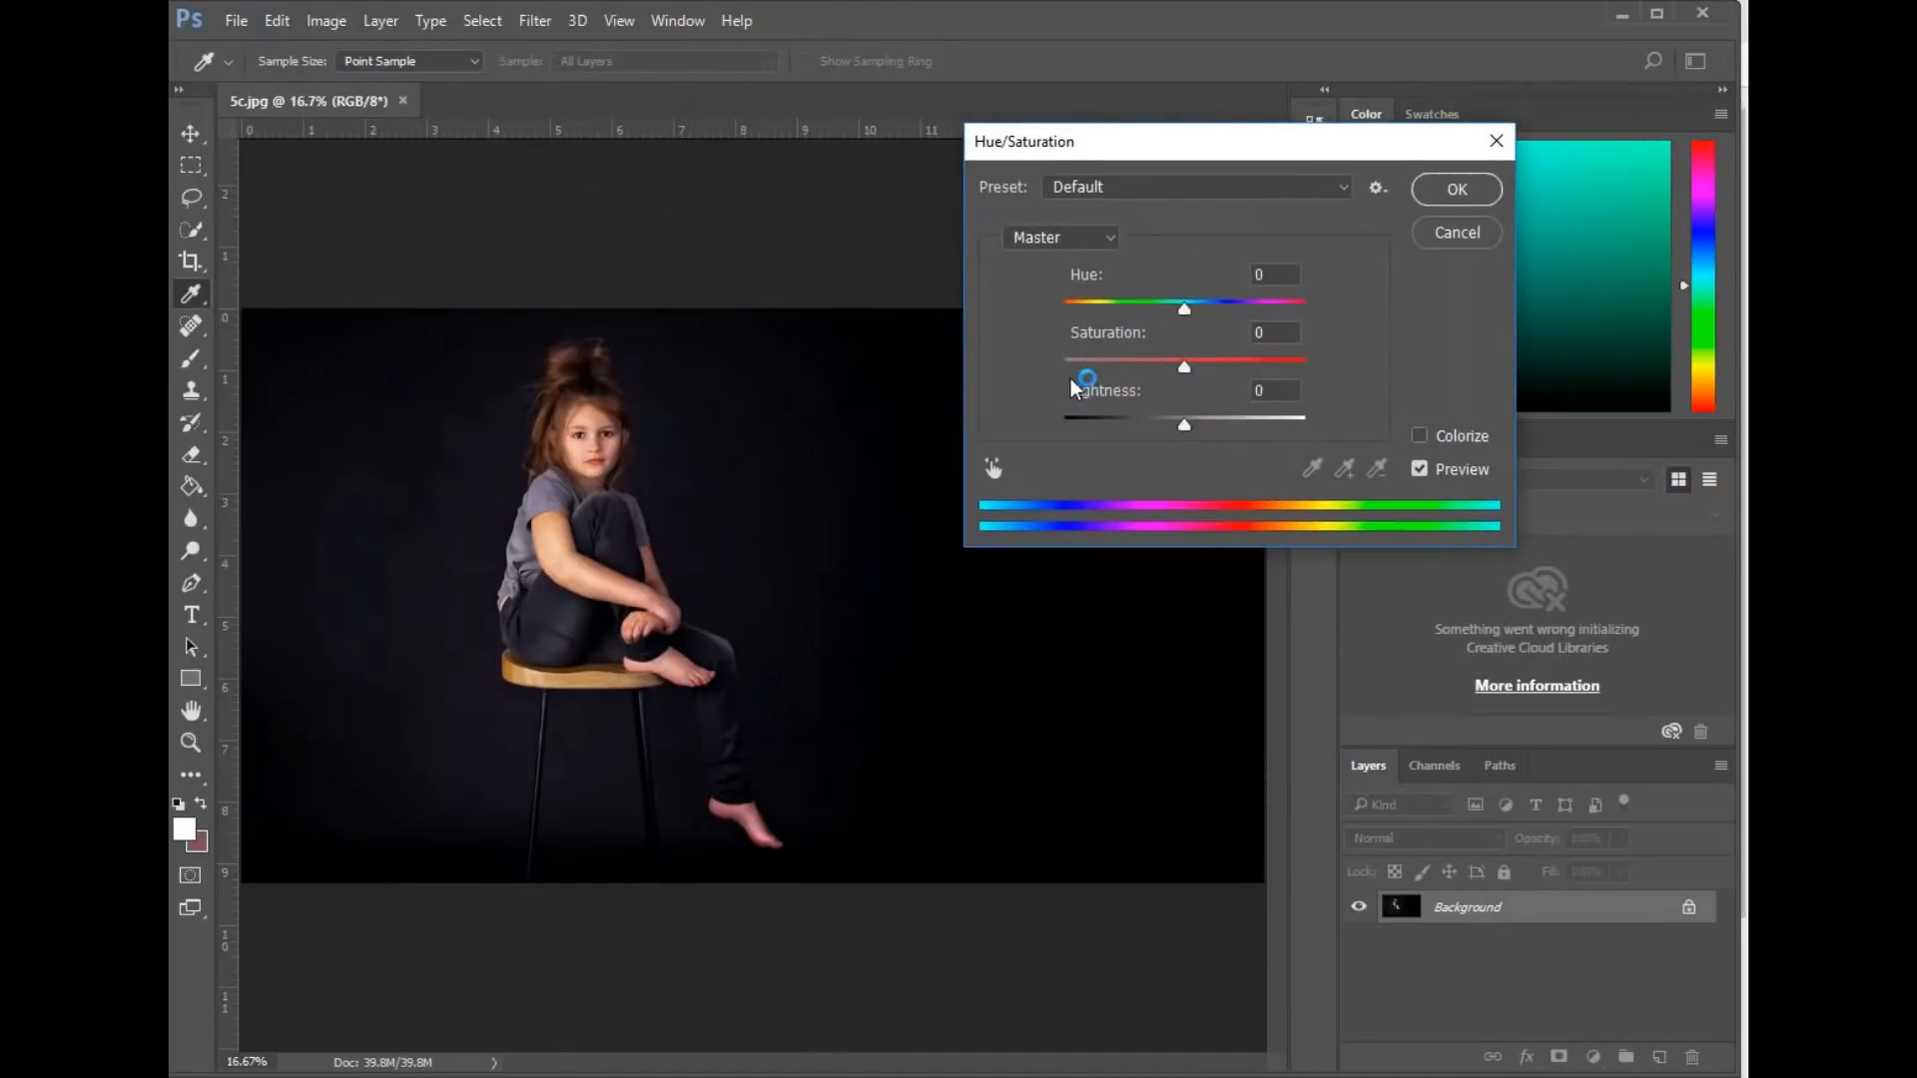
pyautogui.moveTo(1186, 372); pyautogui.dragTo(1063, 375)
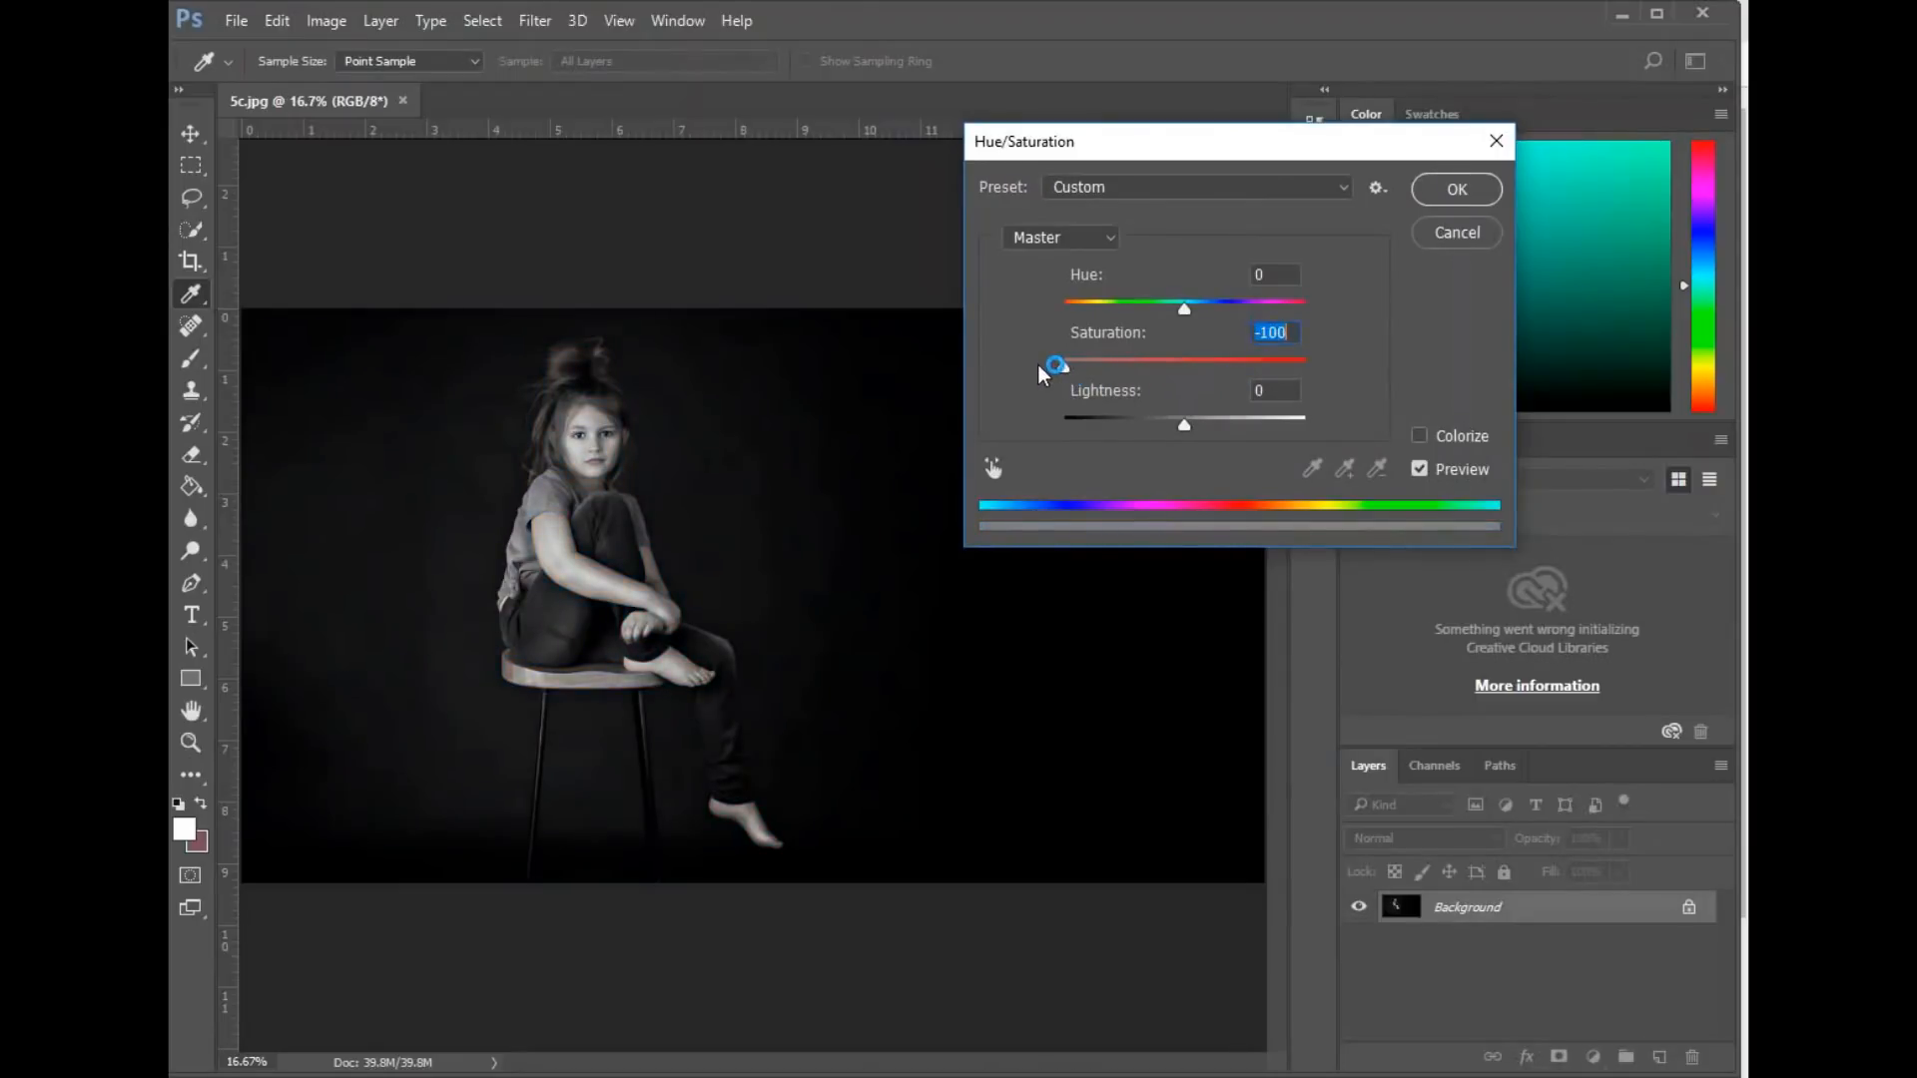
pyautogui.moveTo(1188, 429)
pyautogui.mouseDown()
pyautogui.moveTo(1211, 429)
pyautogui.moveTo(1188, 430)
pyautogui.mouseUp()
pyautogui.write('0')
pyautogui.click(1187, 424)
pyautogui.click(1455, 233)
pyautogui.press('b')
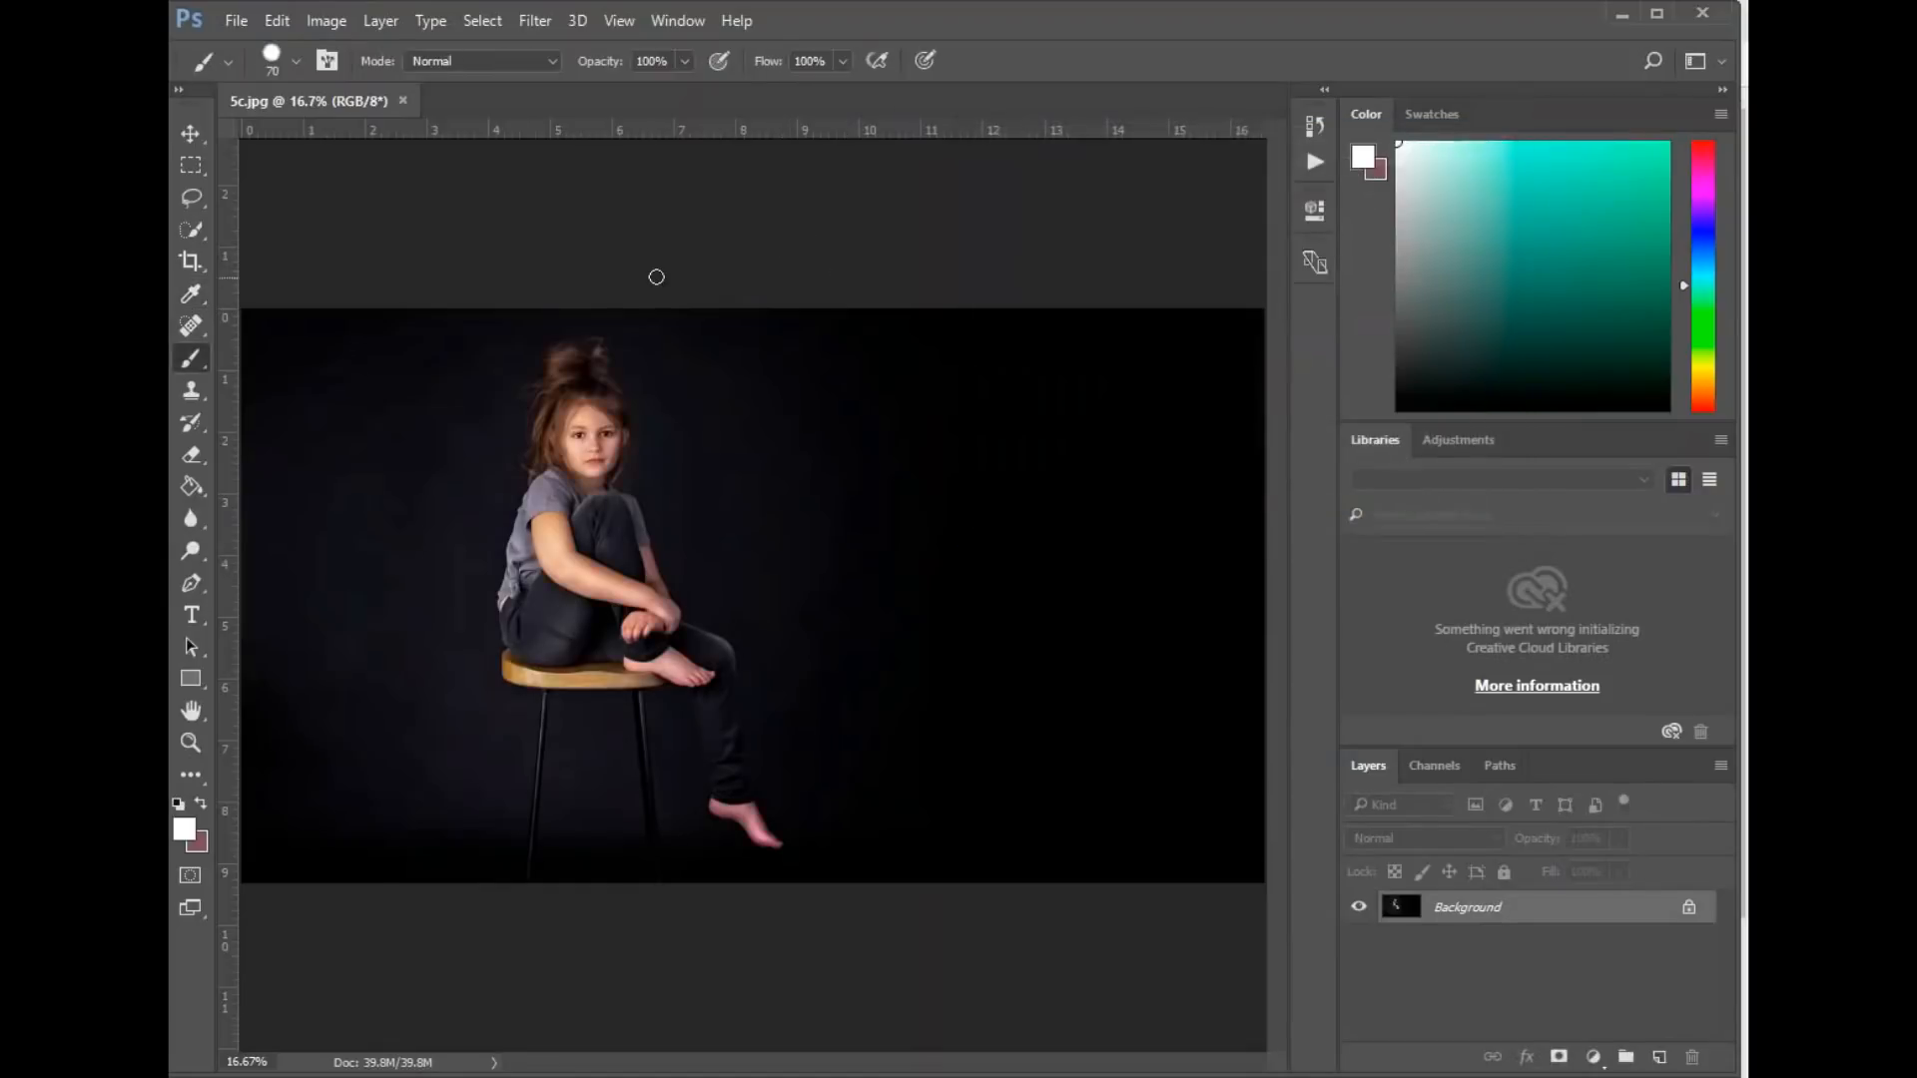
# Try converting the photo from RGB Color to Grayscale mode, discarding the color information, and undo the conversion.
pyautogui.rightClick(1478, 911)
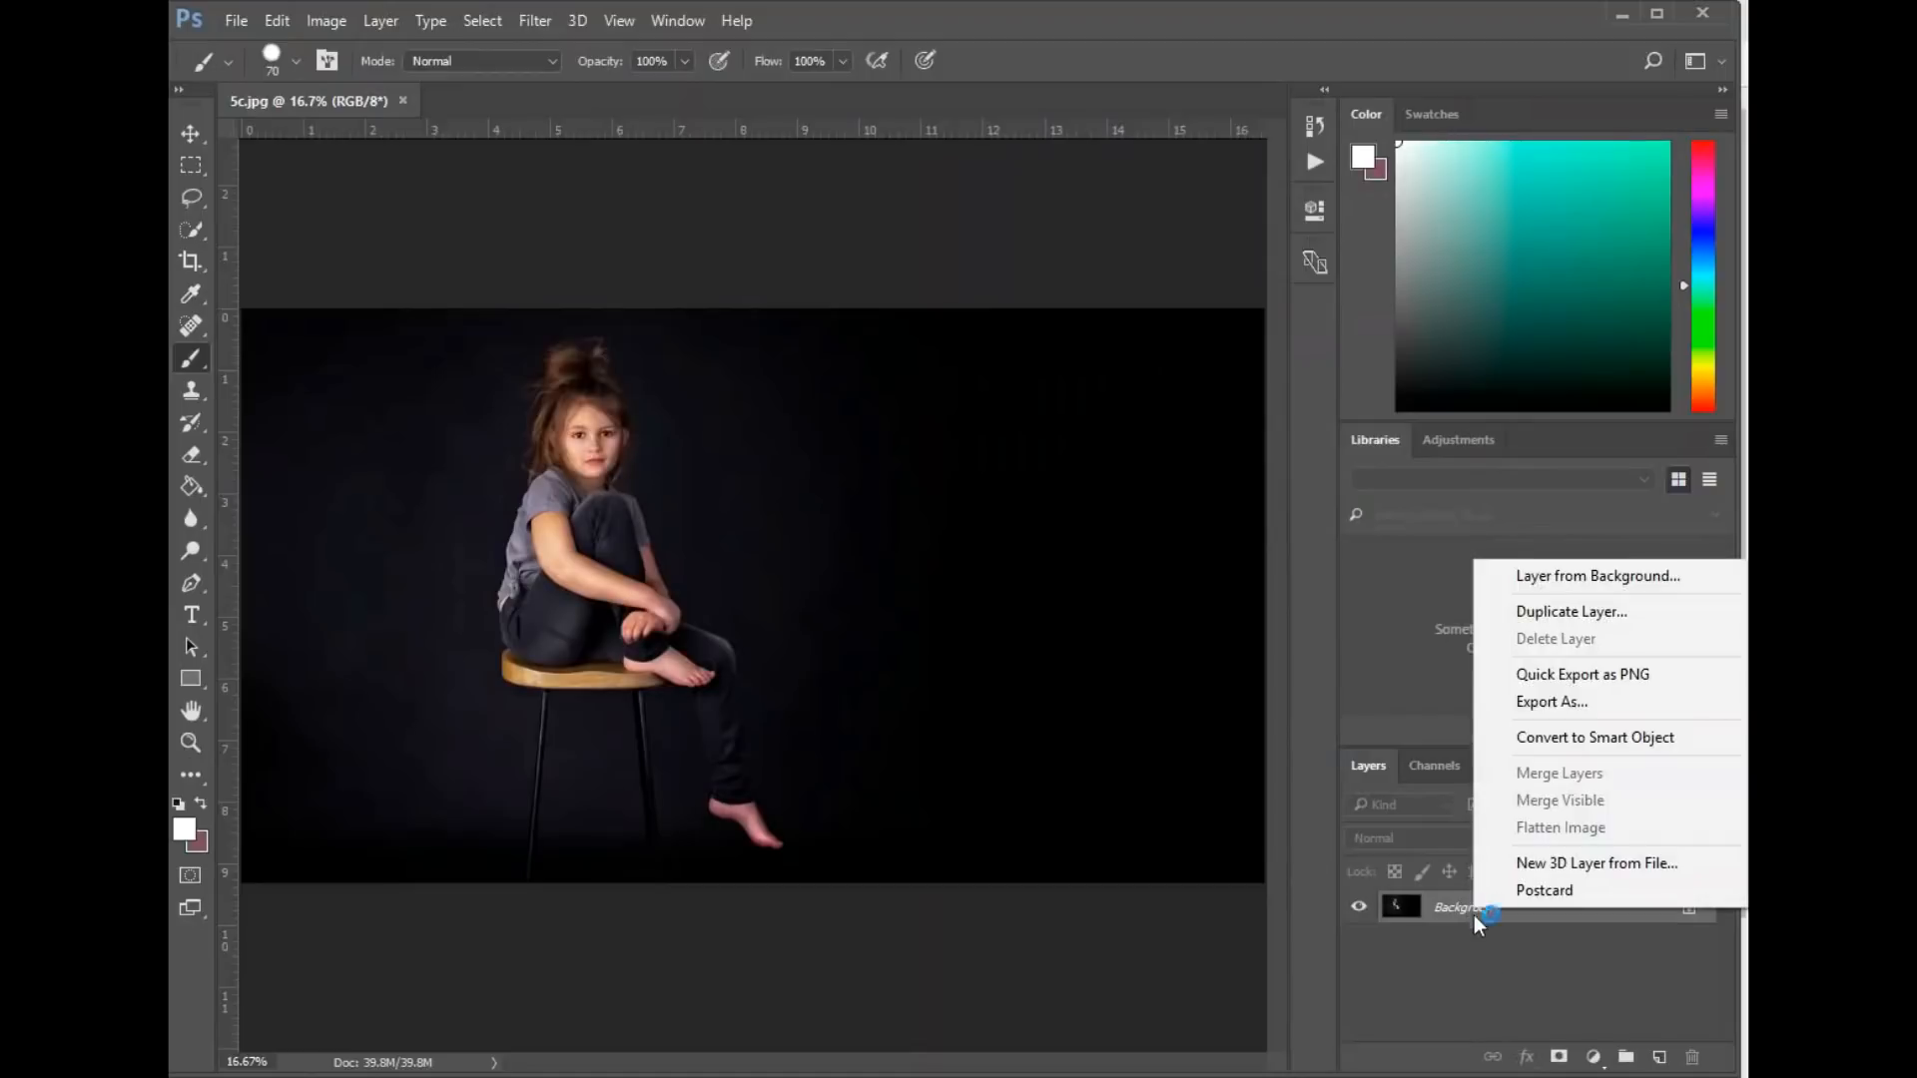
pyautogui.click(322, 22)
pyautogui.click(319, 22)
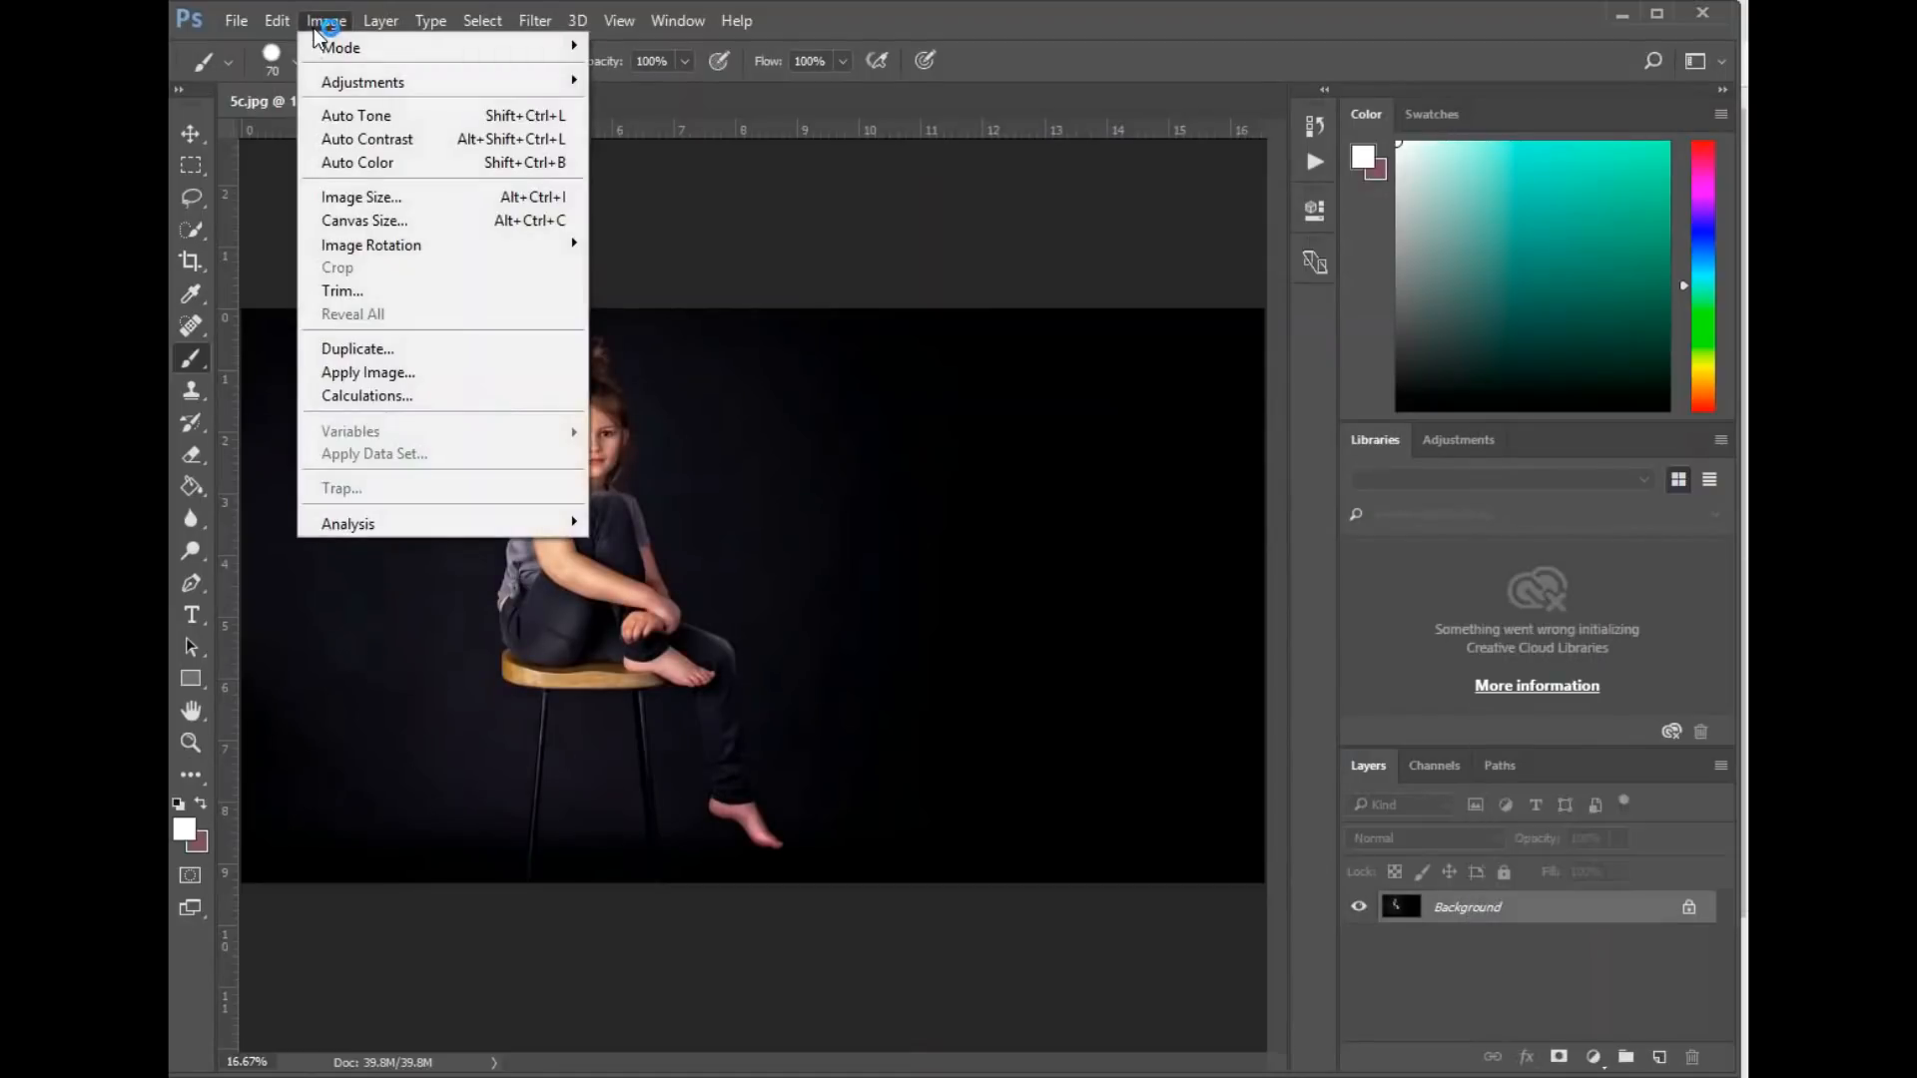
pyautogui.moveTo(344, 47)
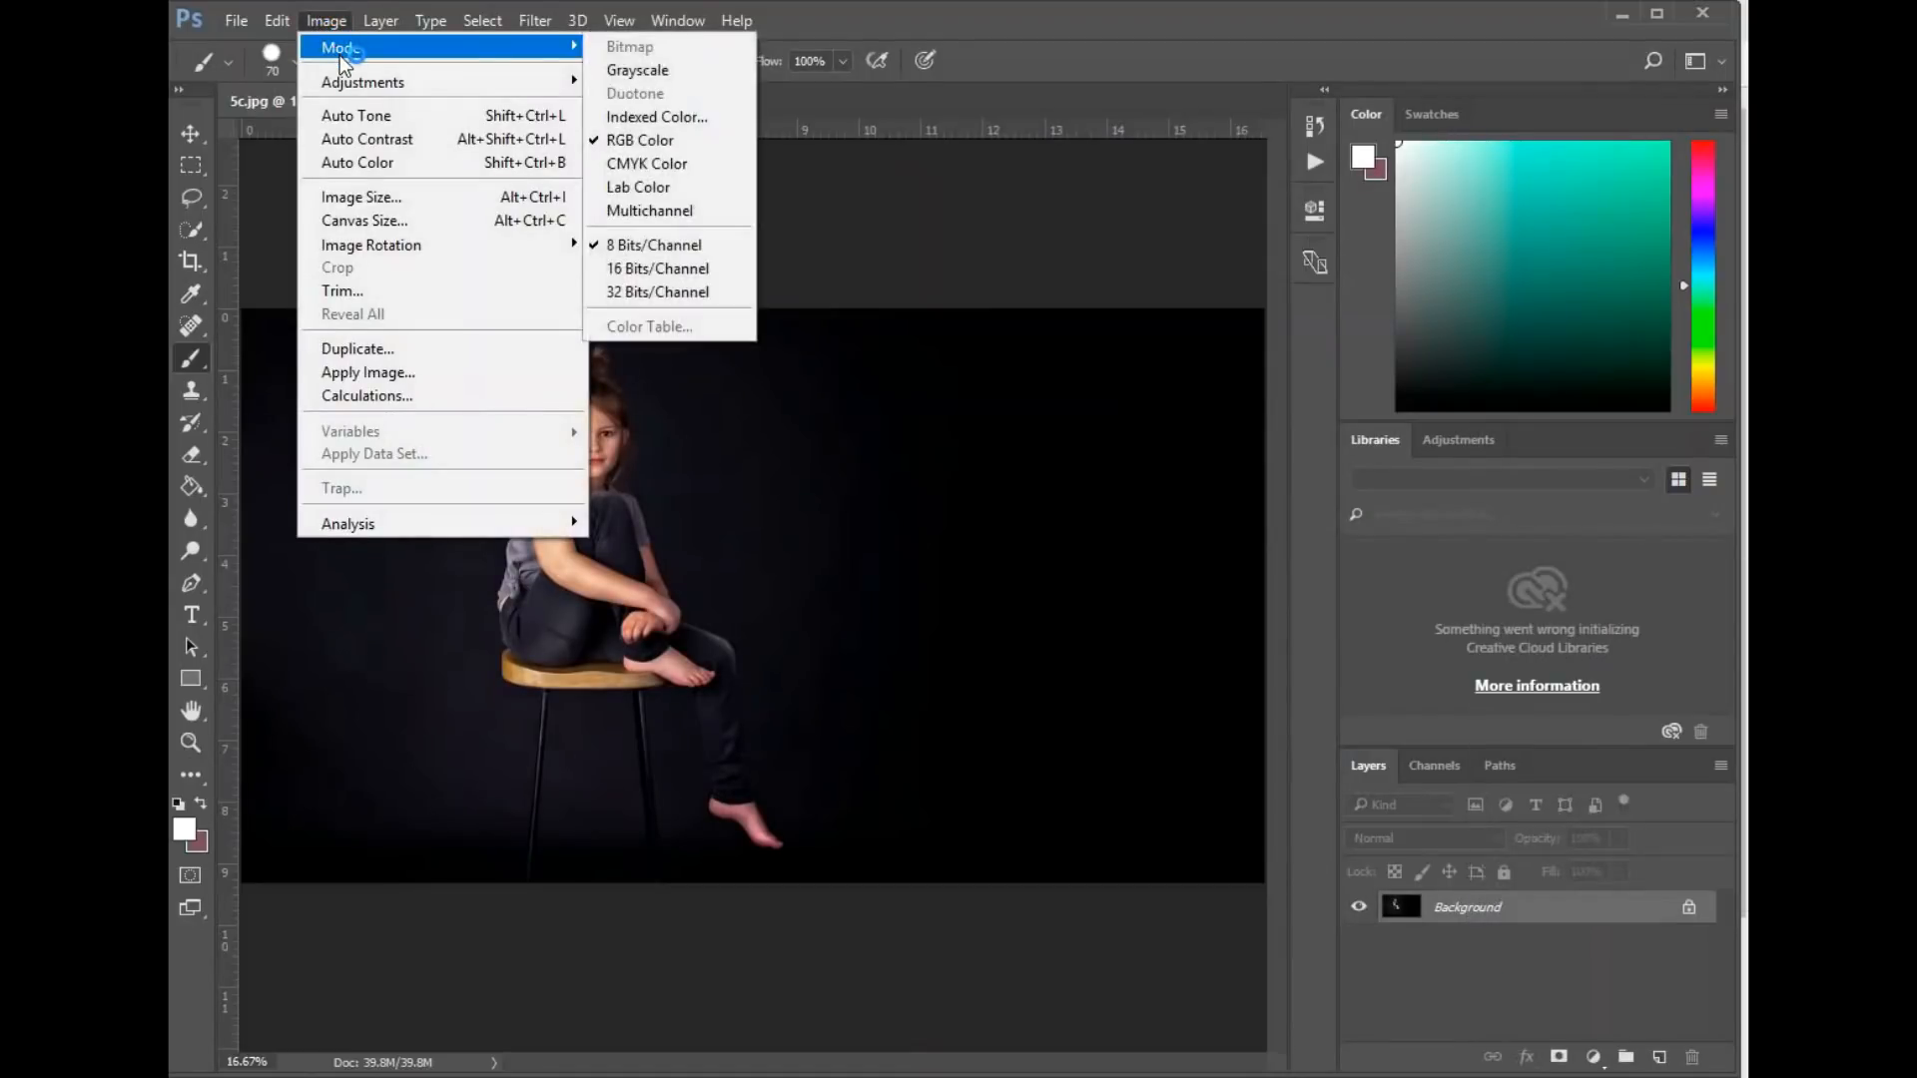
pyautogui.click(689, 72)
pyautogui.click(854, 504)
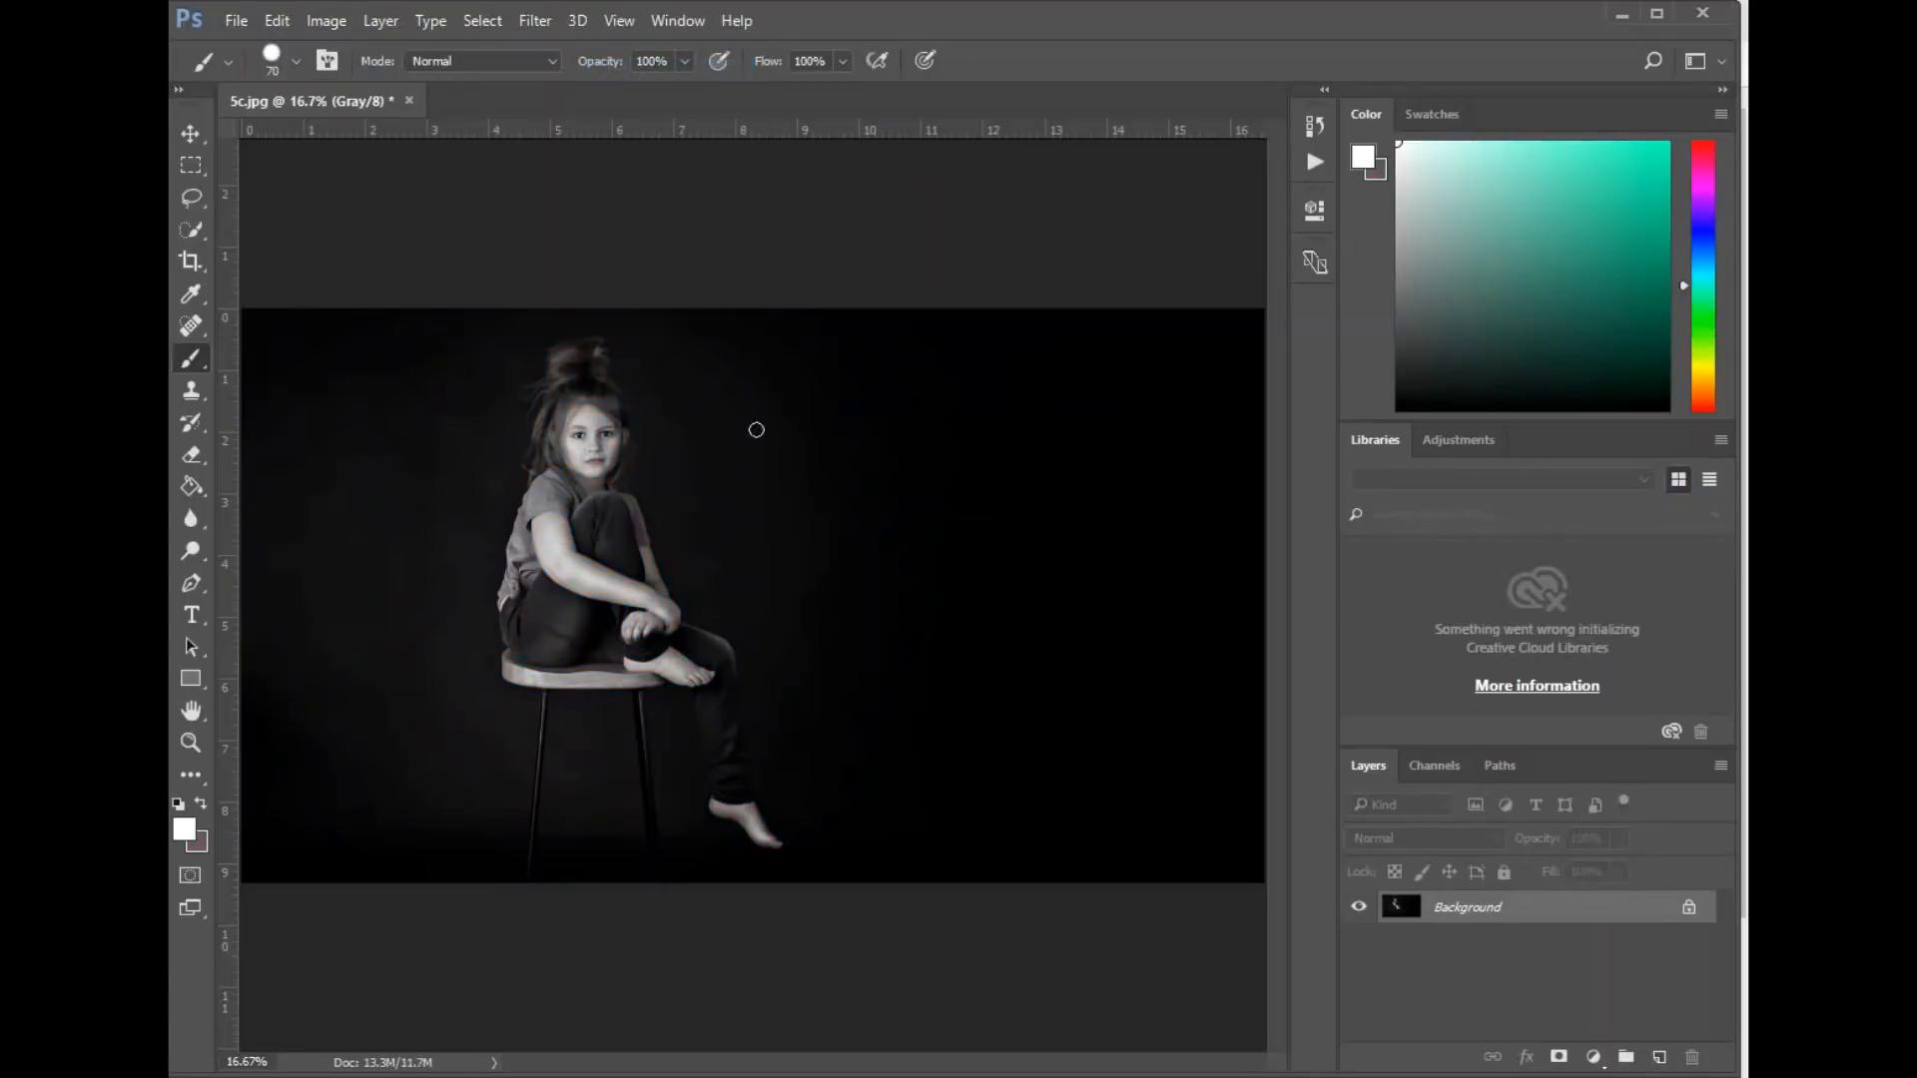
pyautogui.click(277, 22)
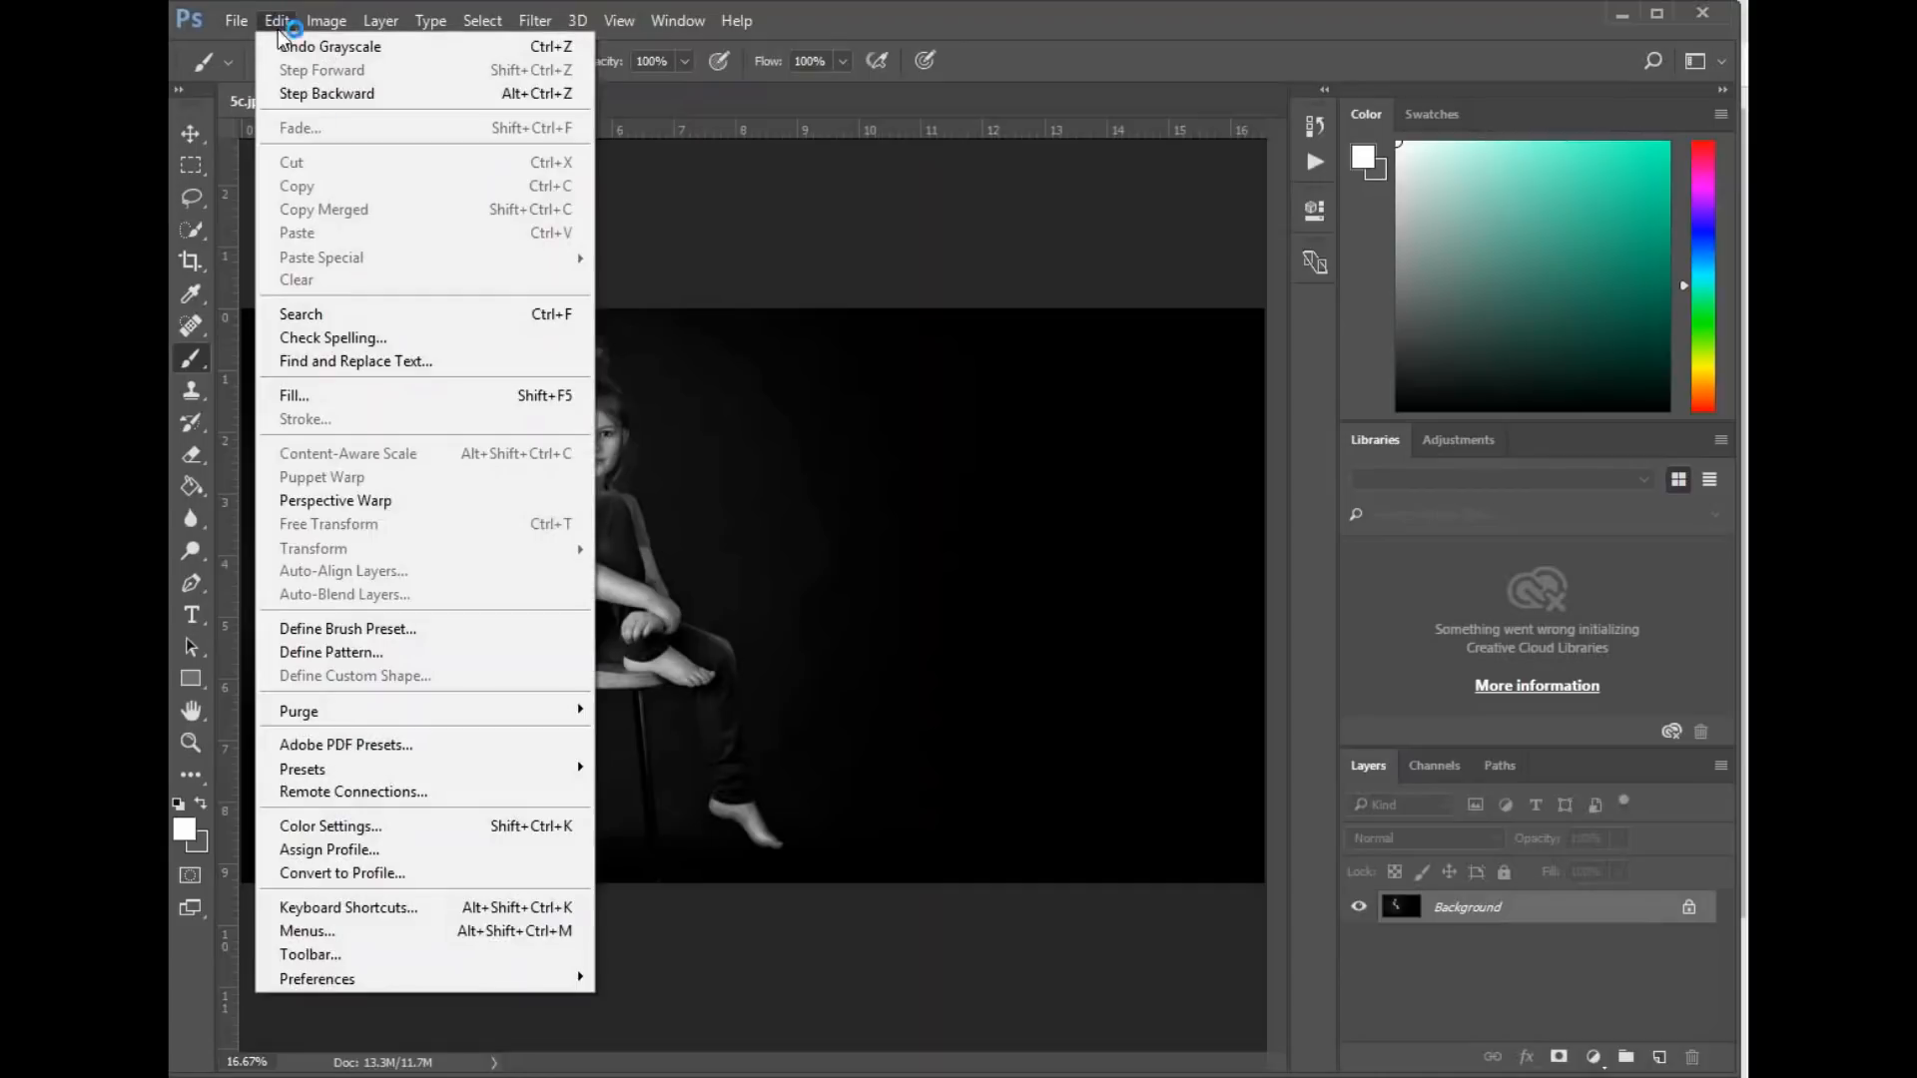
pyautogui.click(330, 48)
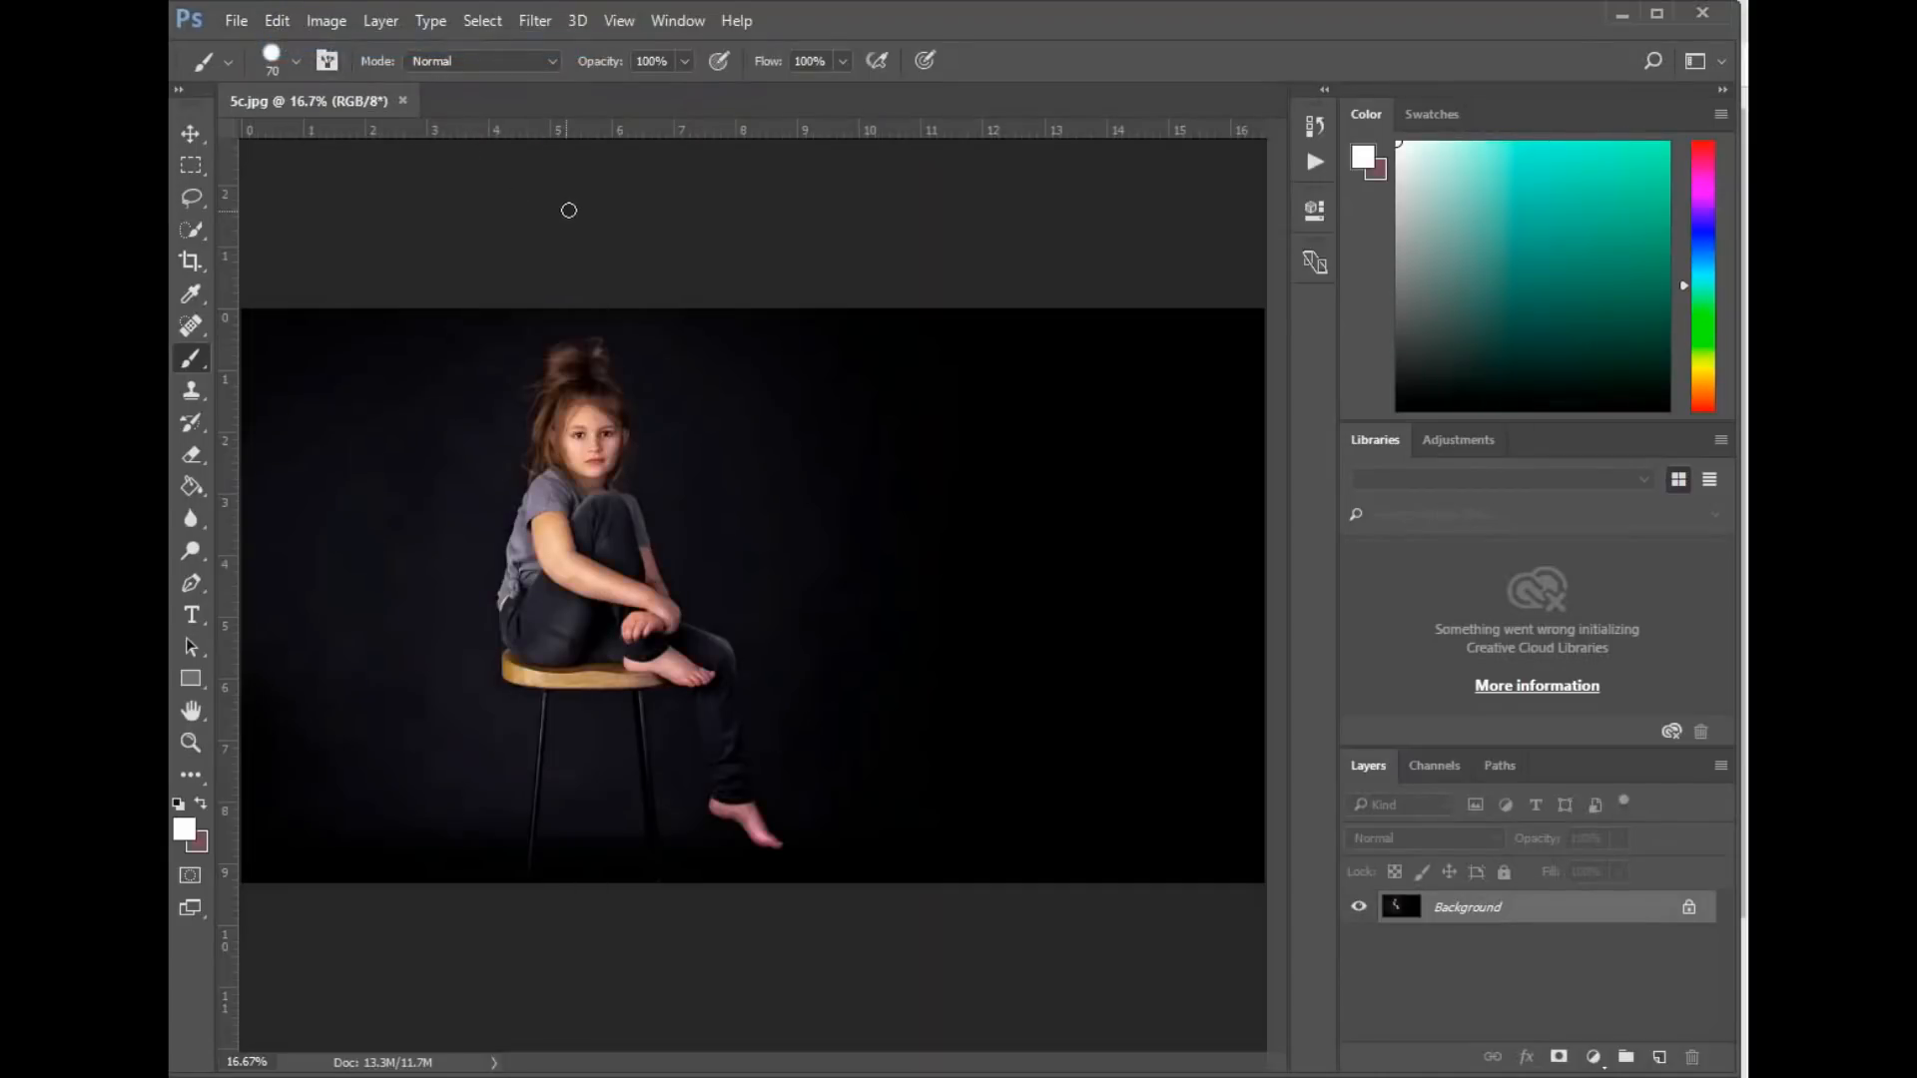
# Preview a Black & White adjustment on the photo with Greens at 38%, Yellows at 106% and Reds at 55%.
pyautogui.click(327, 21)
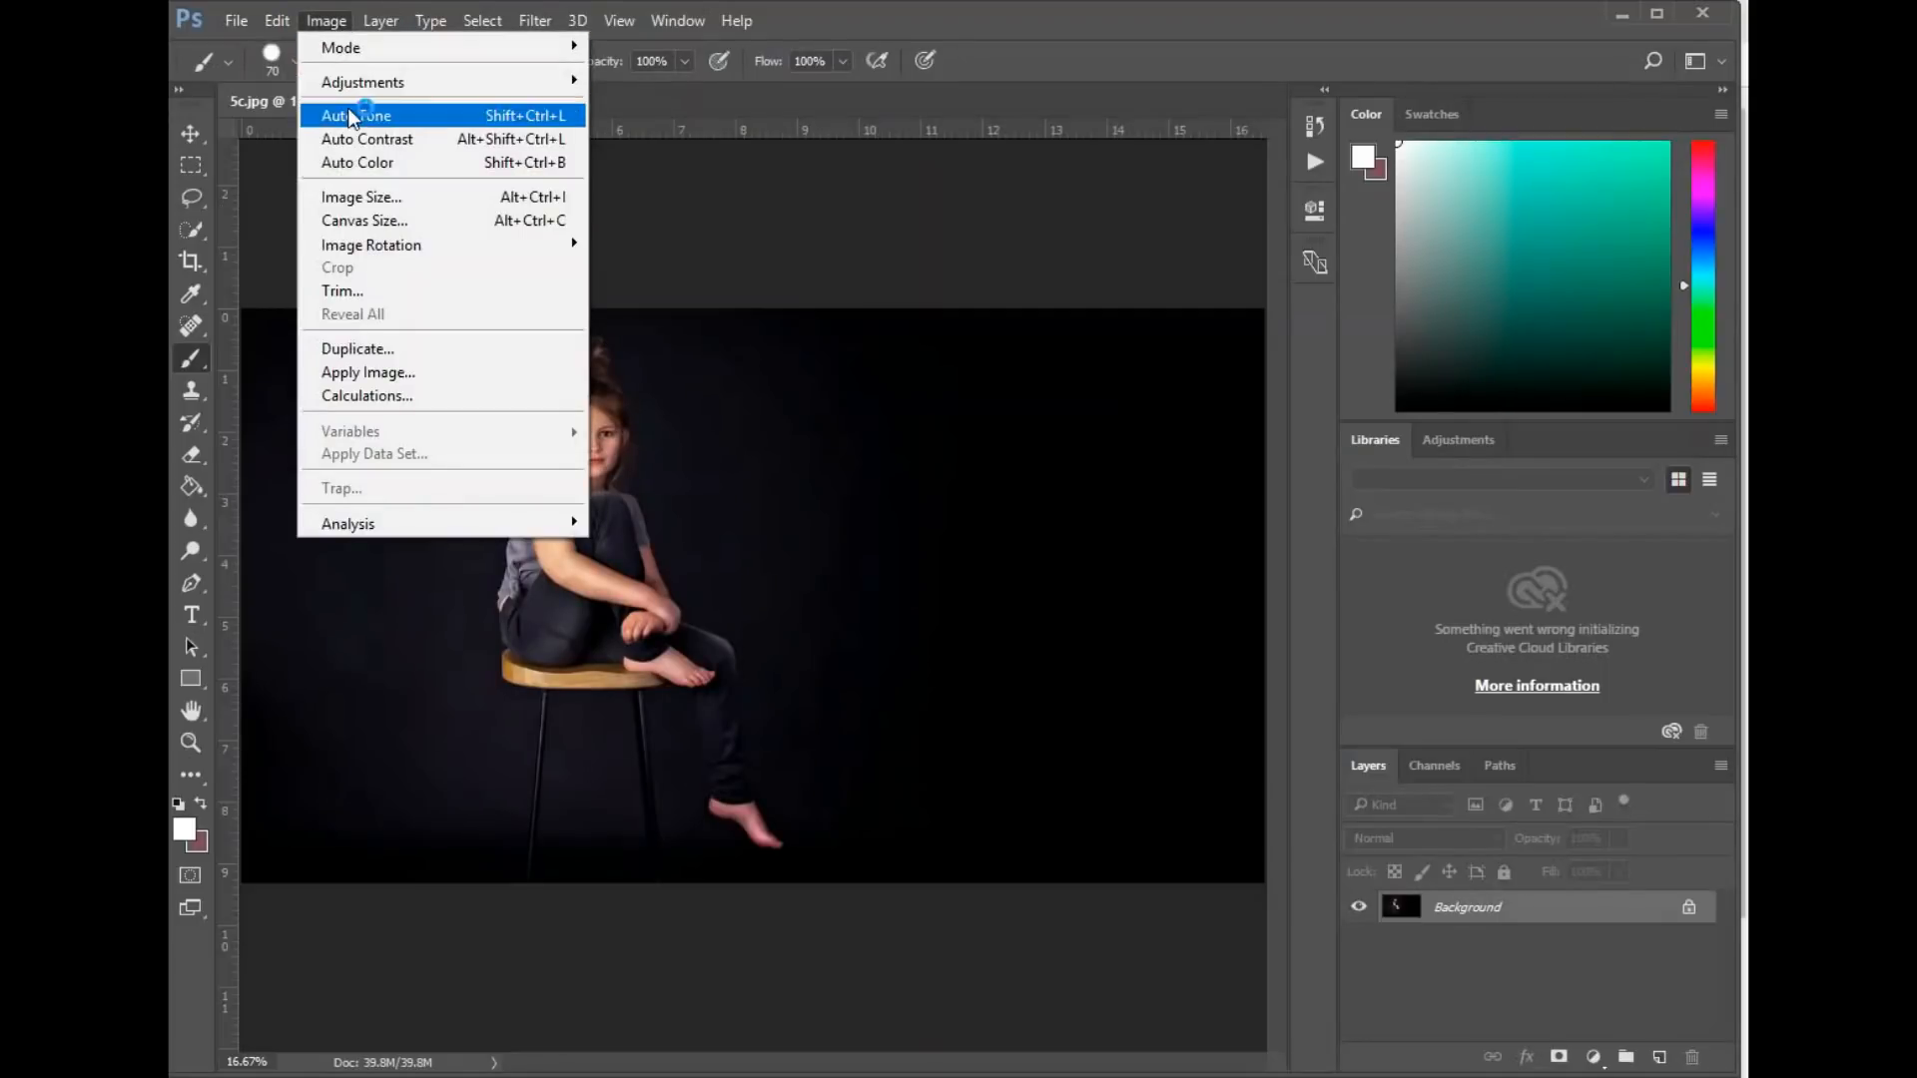
pyautogui.moveTo(365, 90)
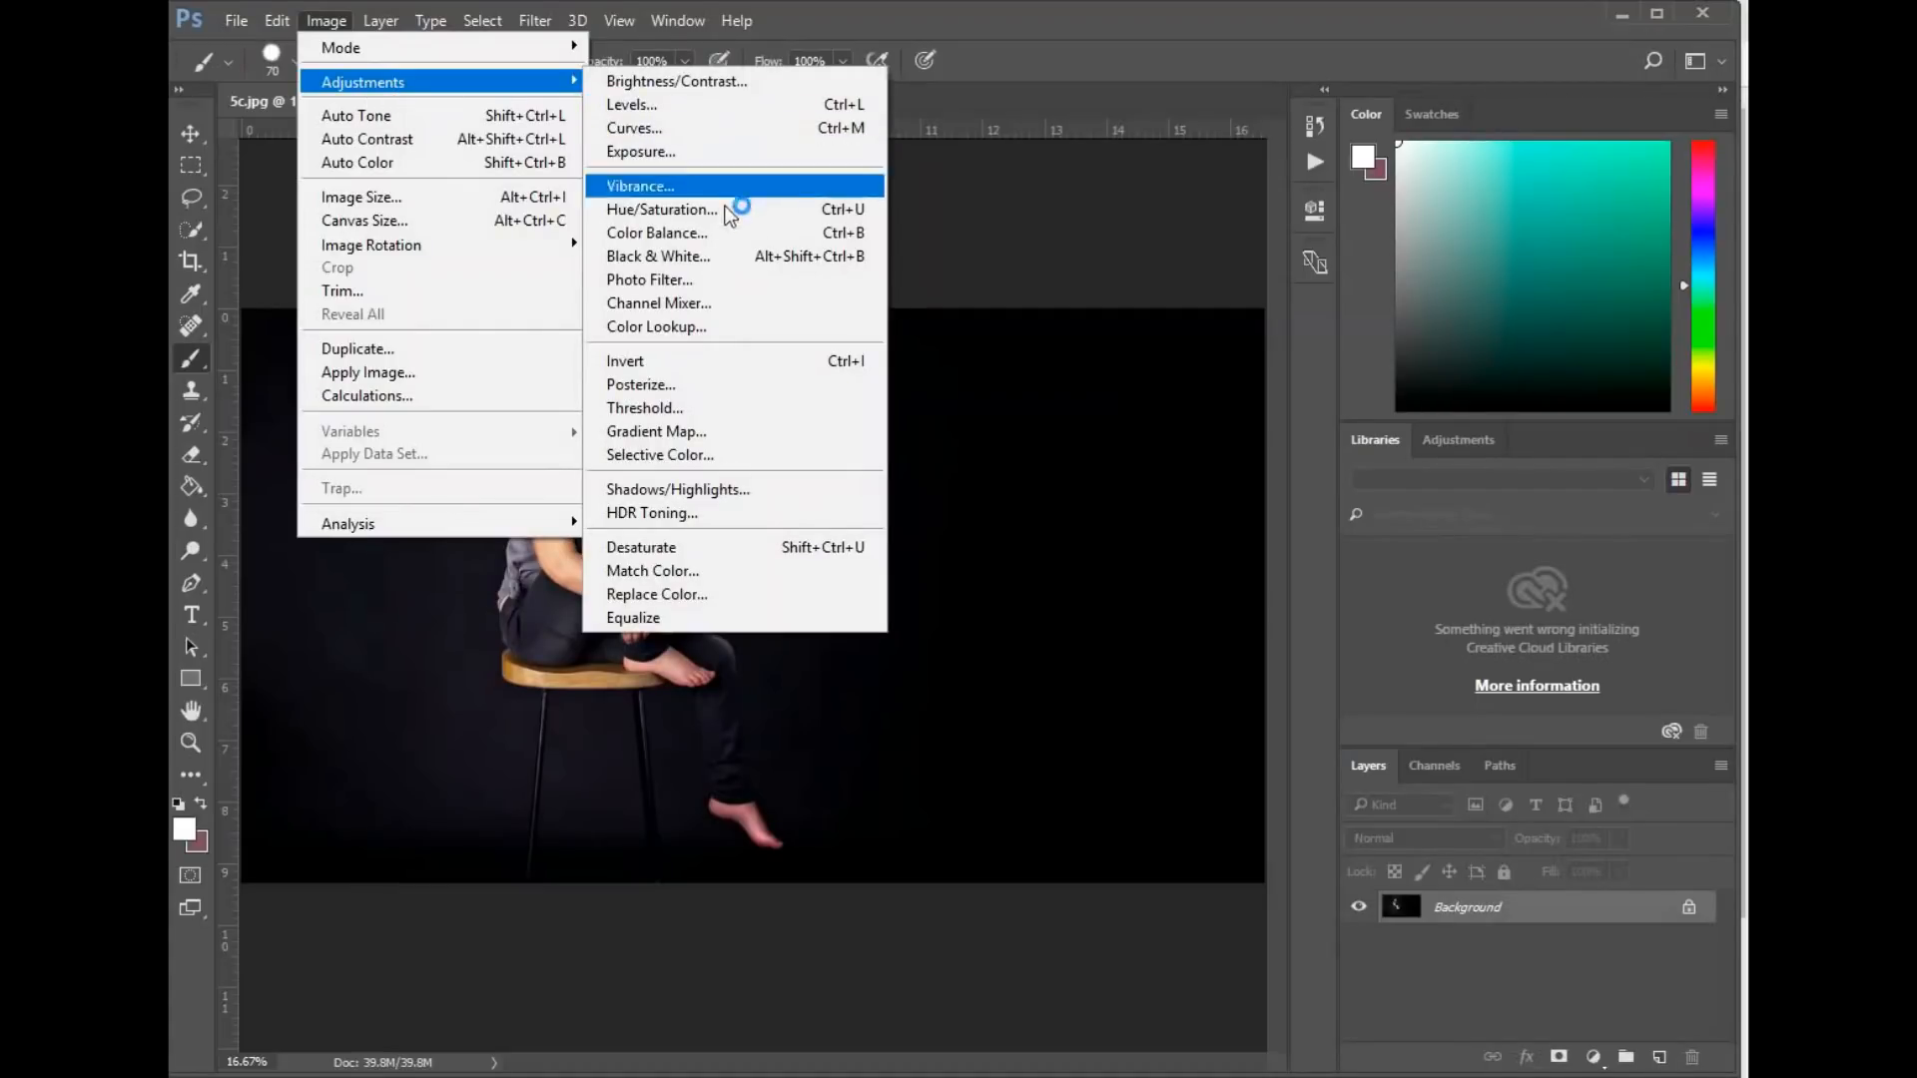
pyautogui.click(683, 257)
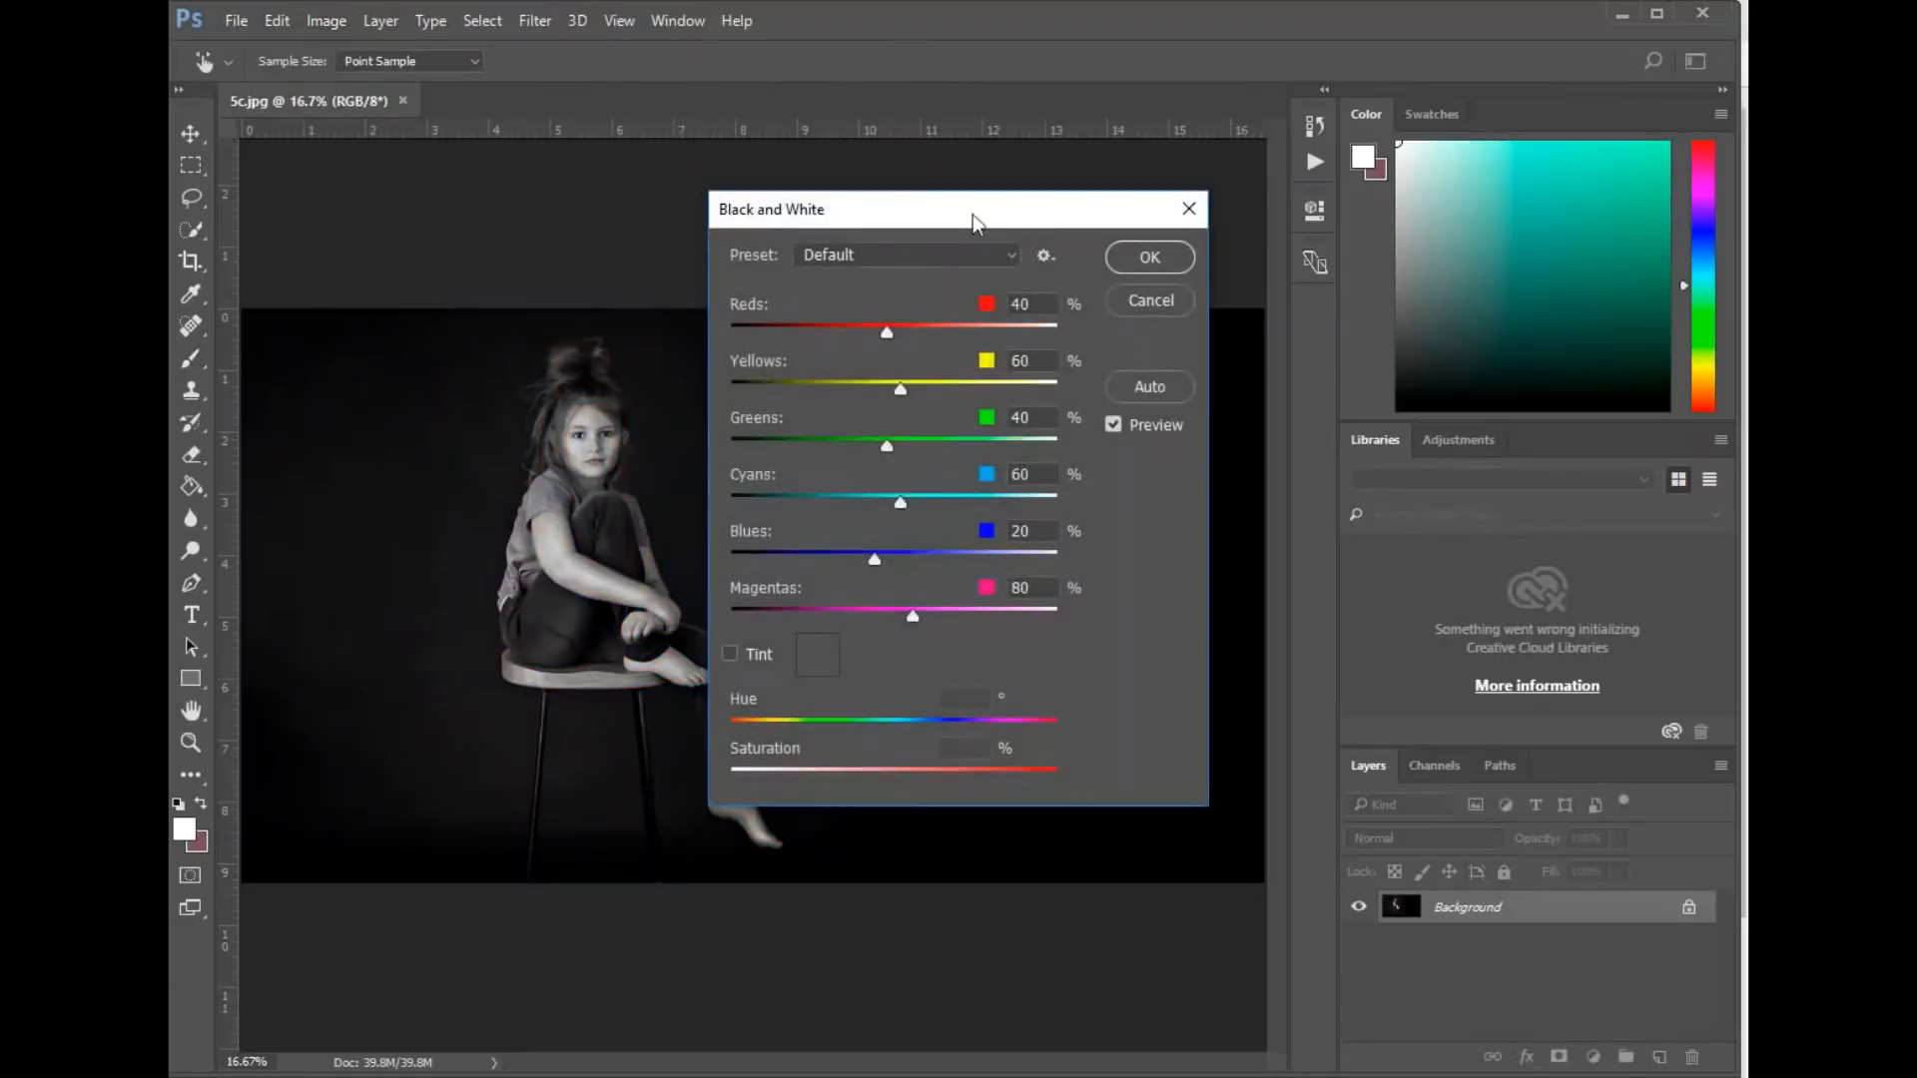
pyautogui.moveTo(973, 214); pyautogui.dragTo(1281, 170)
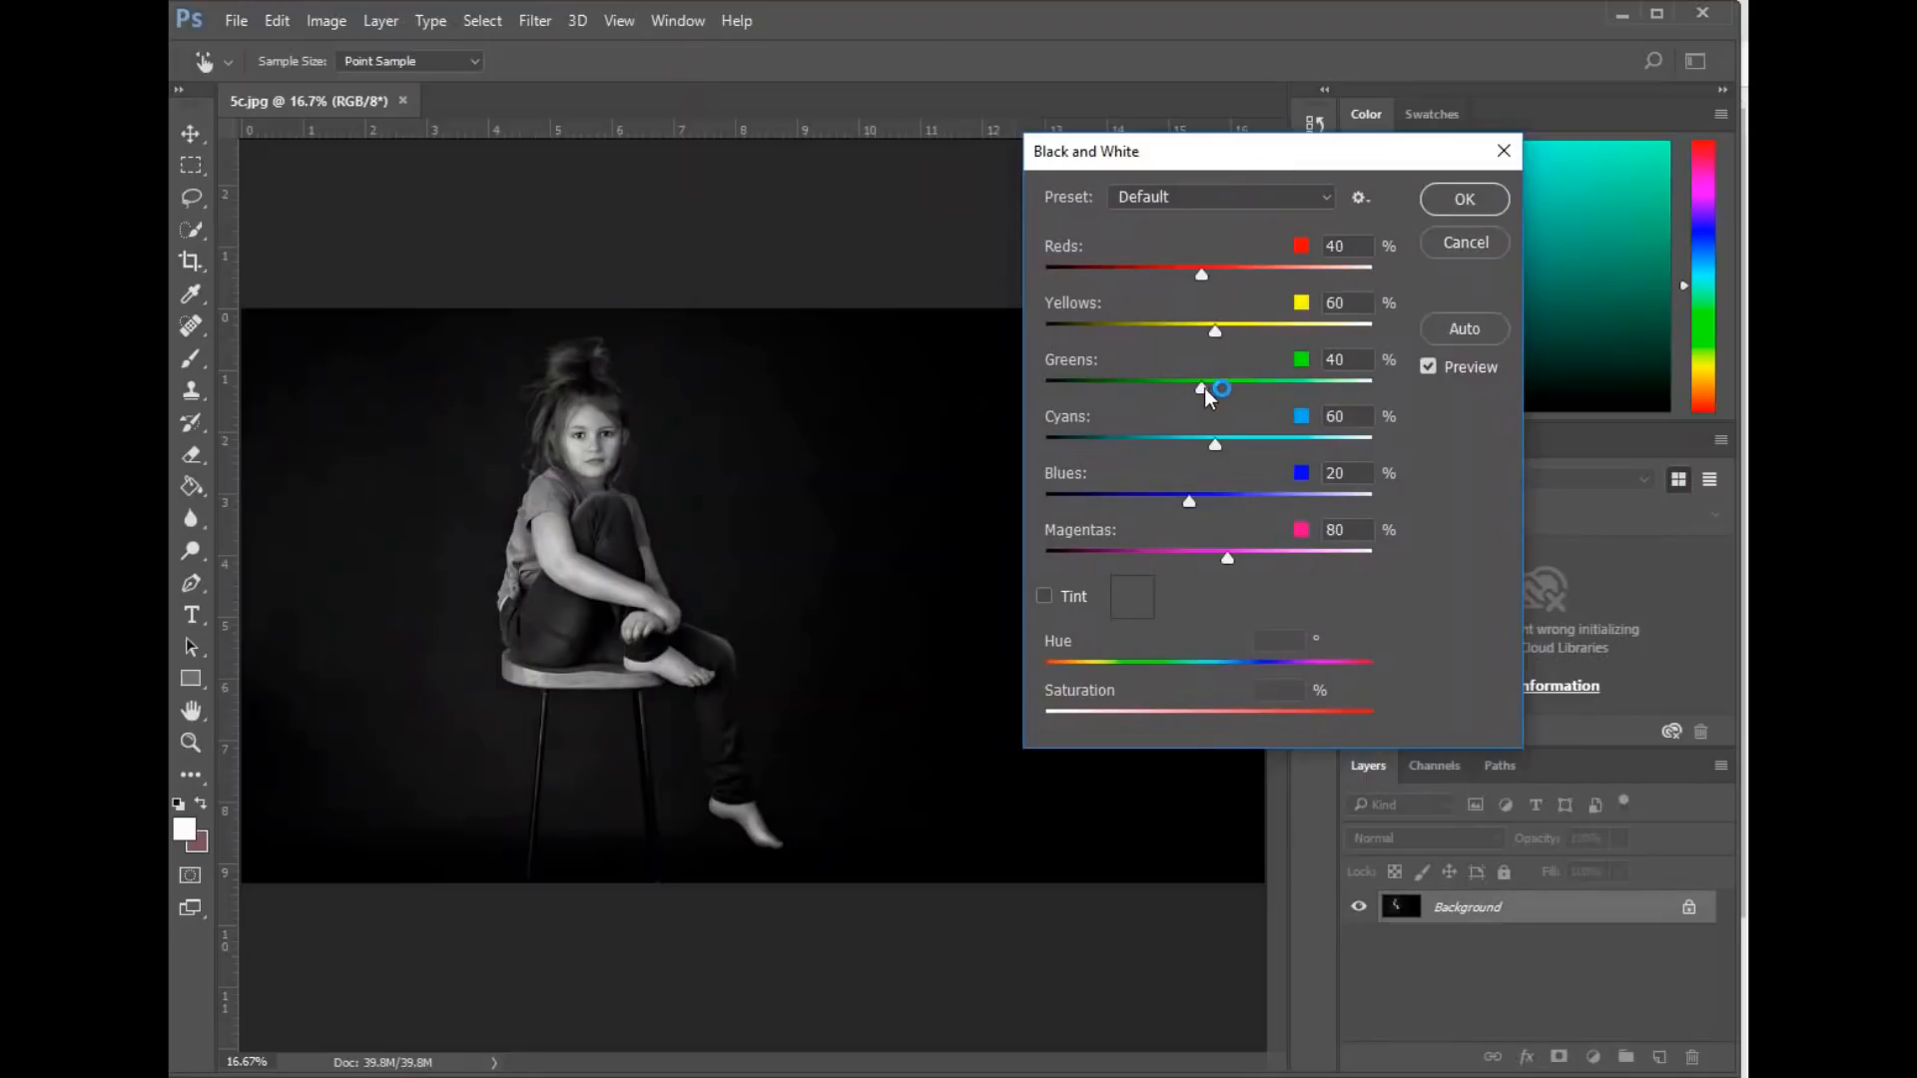
pyautogui.moveTo(1203, 390)
pyautogui.mouseDown()
pyautogui.moveTo(1138, 394)
pyautogui.moveTo(1294, 403)
pyautogui.moveTo(1186, 411)
pyautogui.moveTo(1232, 419)
pyautogui.moveTo(1204, 425)
pyautogui.mouseUp()
pyautogui.moveTo(1217, 329)
pyautogui.mouseDown()
pyautogui.moveTo(1307, 333)
pyautogui.moveTo(1164, 332)
pyautogui.moveTo(1267, 332)
pyautogui.moveTo(1148, 361)
pyautogui.moveTo(1148, 341)
pyautogui.moveTo(1122, 341)
pyautogui.moveTo(1246, 339)
pyautogui.mouseUp()
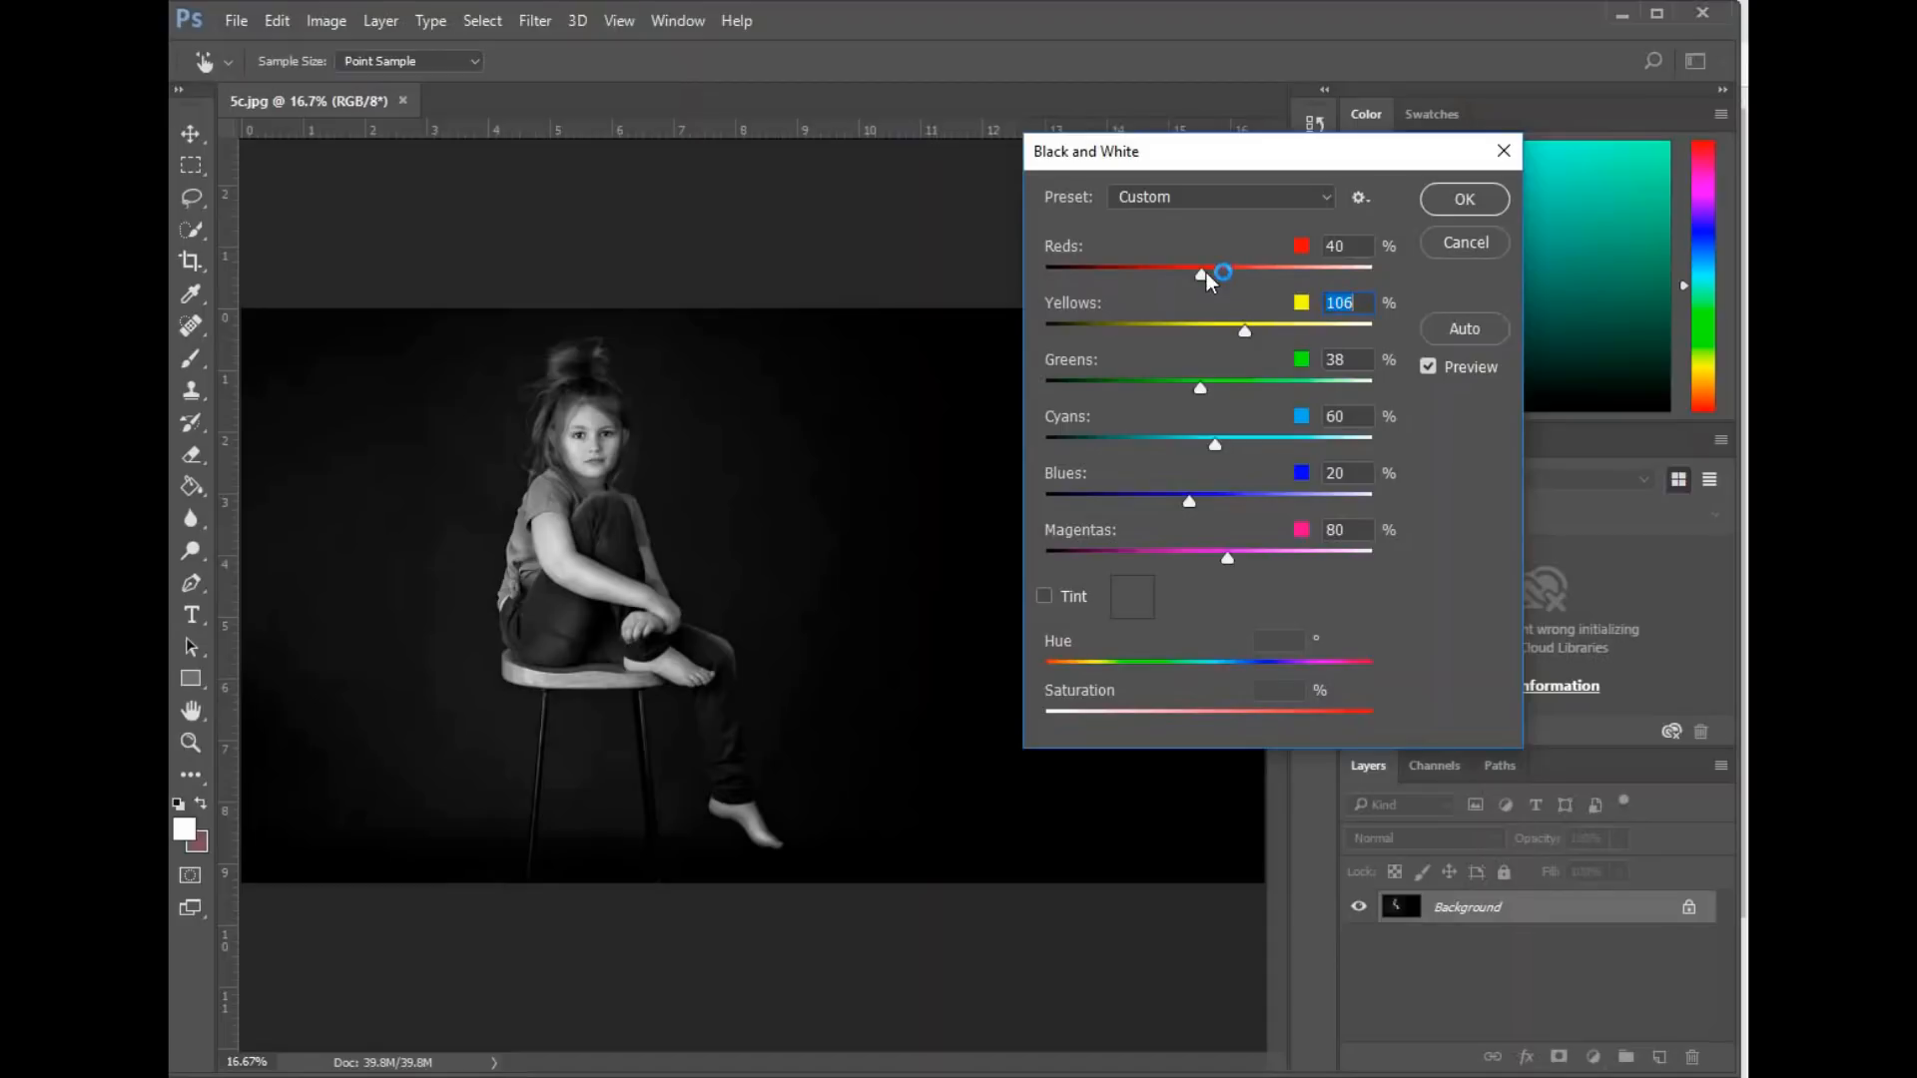
pyautogui.moveTo(1206, 279)
pyautogui.mouseDown()
pyautogui.moveTo(1228, 288)
pyautogui.moveTo(1212, 281)
pyautogui.mouseUp()
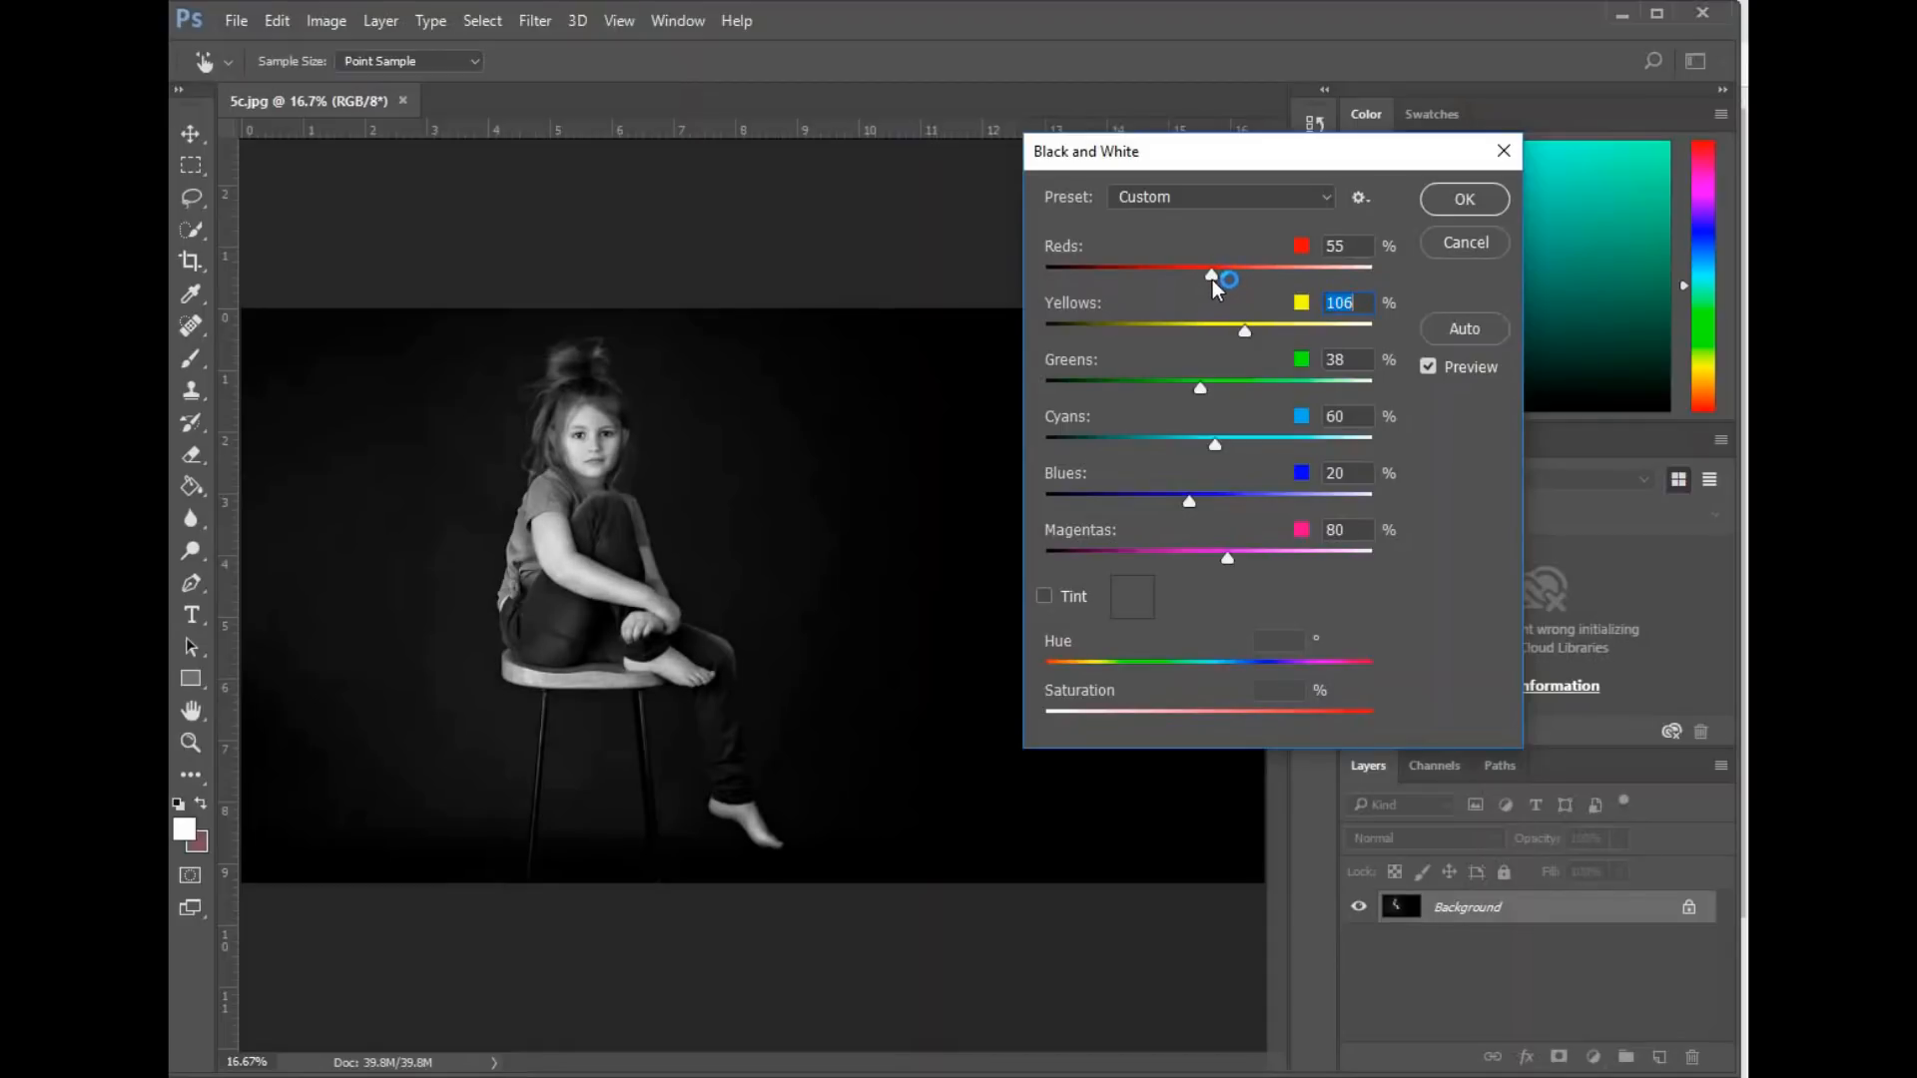
# Try Cyans at 96%, Yellows at 21%, Magentas at 85% and Reds at 30% in the Black and White adjustment, and cancel it.
pyautogui.moveTo(1216, 447)
pyautogui.mouseDown()
pyautogui.moveTo(1166, 452)
pyautogui.moveTo(1288, 455)
pyautogui.moveTo(1212, 463)
pyautogui.moveTo(1242, 461)
pyautogui.mouseUp()
pyautogui.moveTo(1245, 332); pyautogui.dragTo(1172, 300)
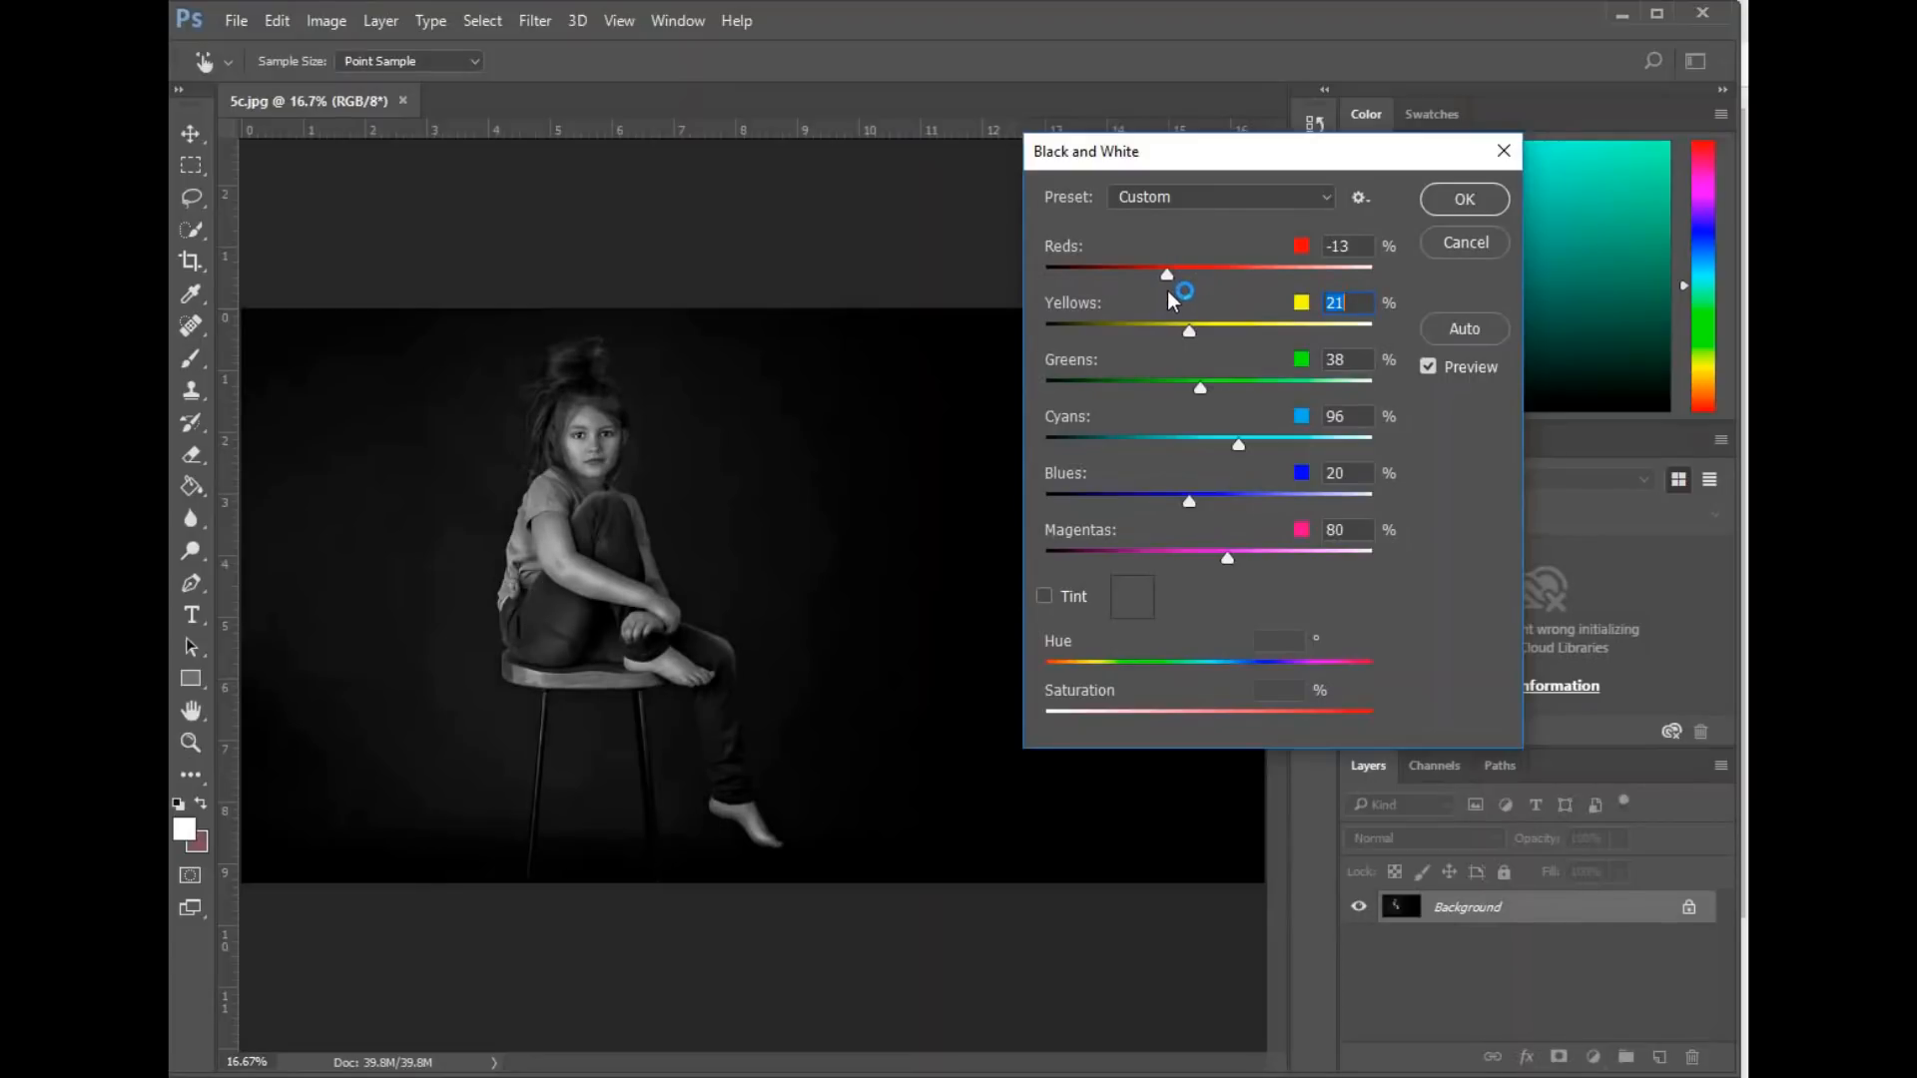
pyautogui.moveTo(1166, 275); pyautogui.dragTo(1194, 282)
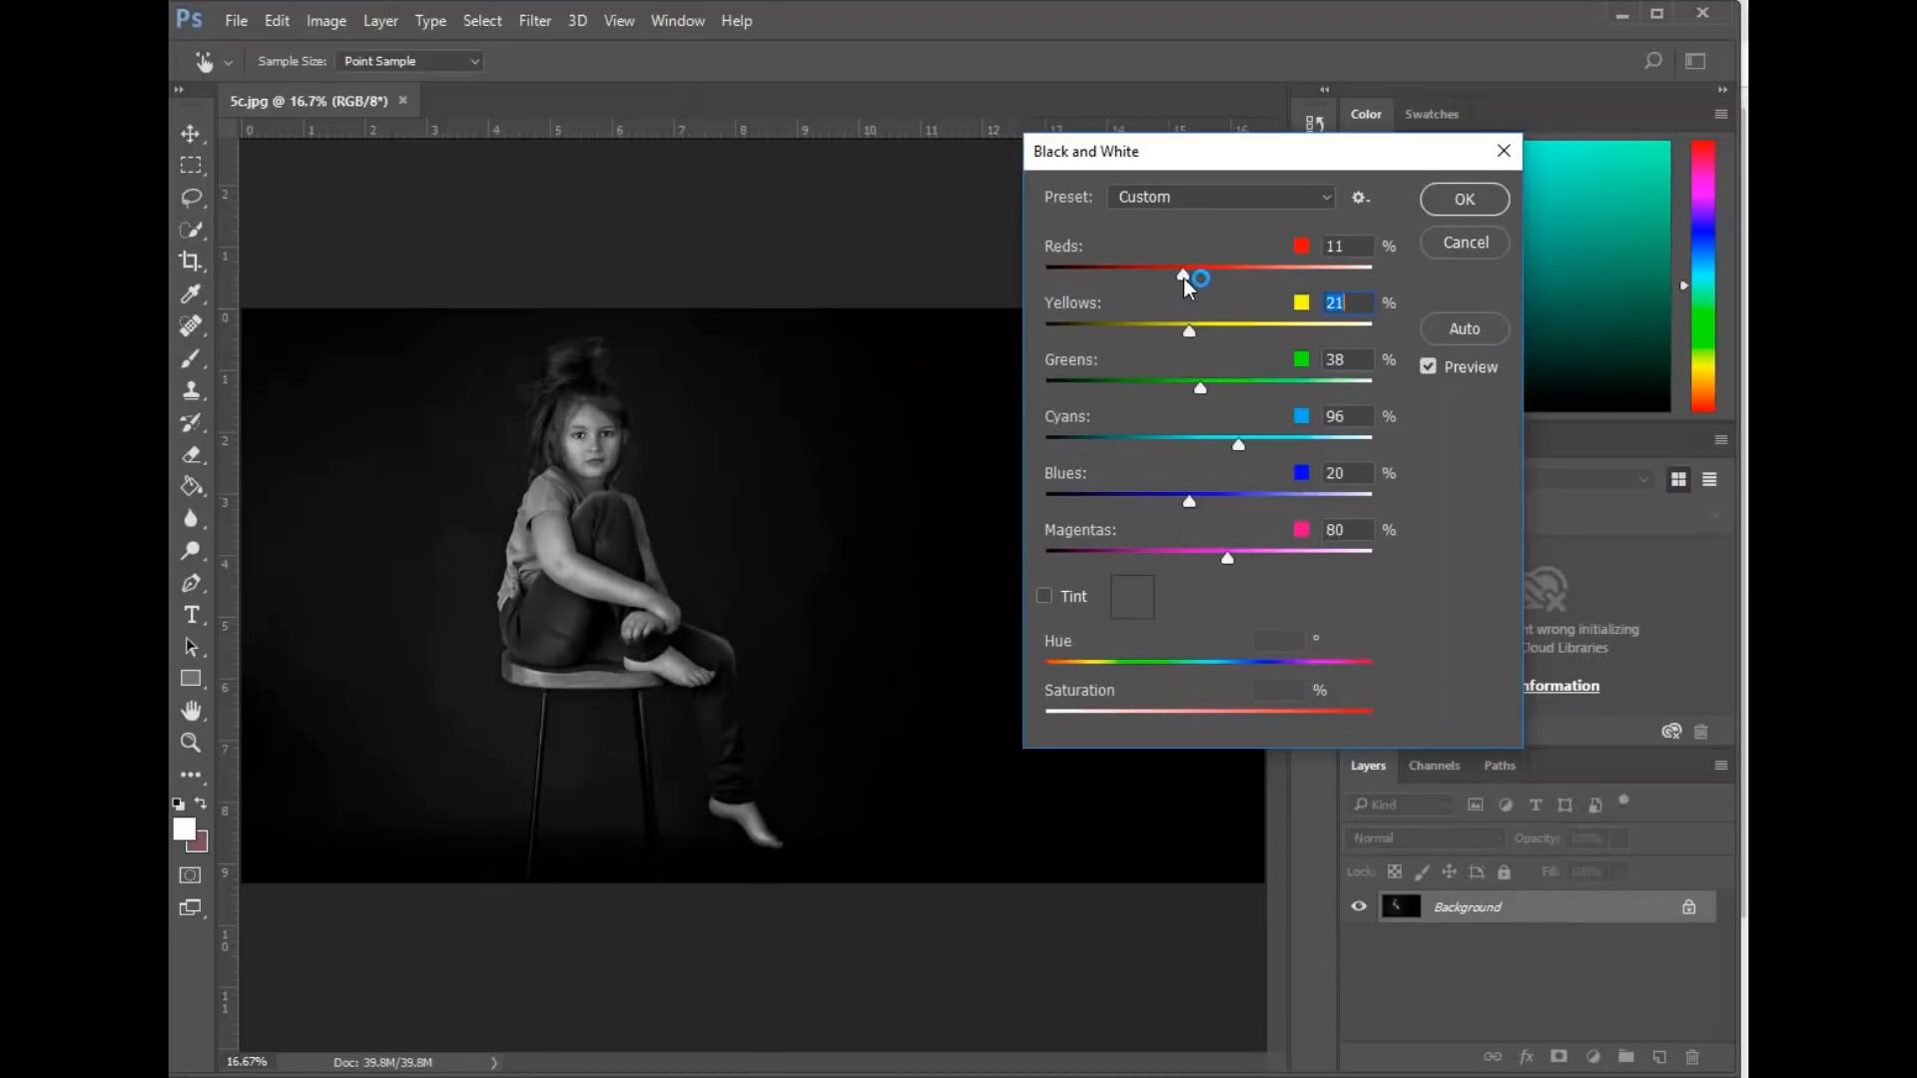
pyautogui.moveTo(1228, 557)
pyautogui.mouseDown()
pyautogui.moveTo(1201, 574)
pyautogui.moveTo(1262, 571)
pyautogui.moveTo(1232, 582)
pyautogui.mouseUp()
pyautogui.click(1197, 280)
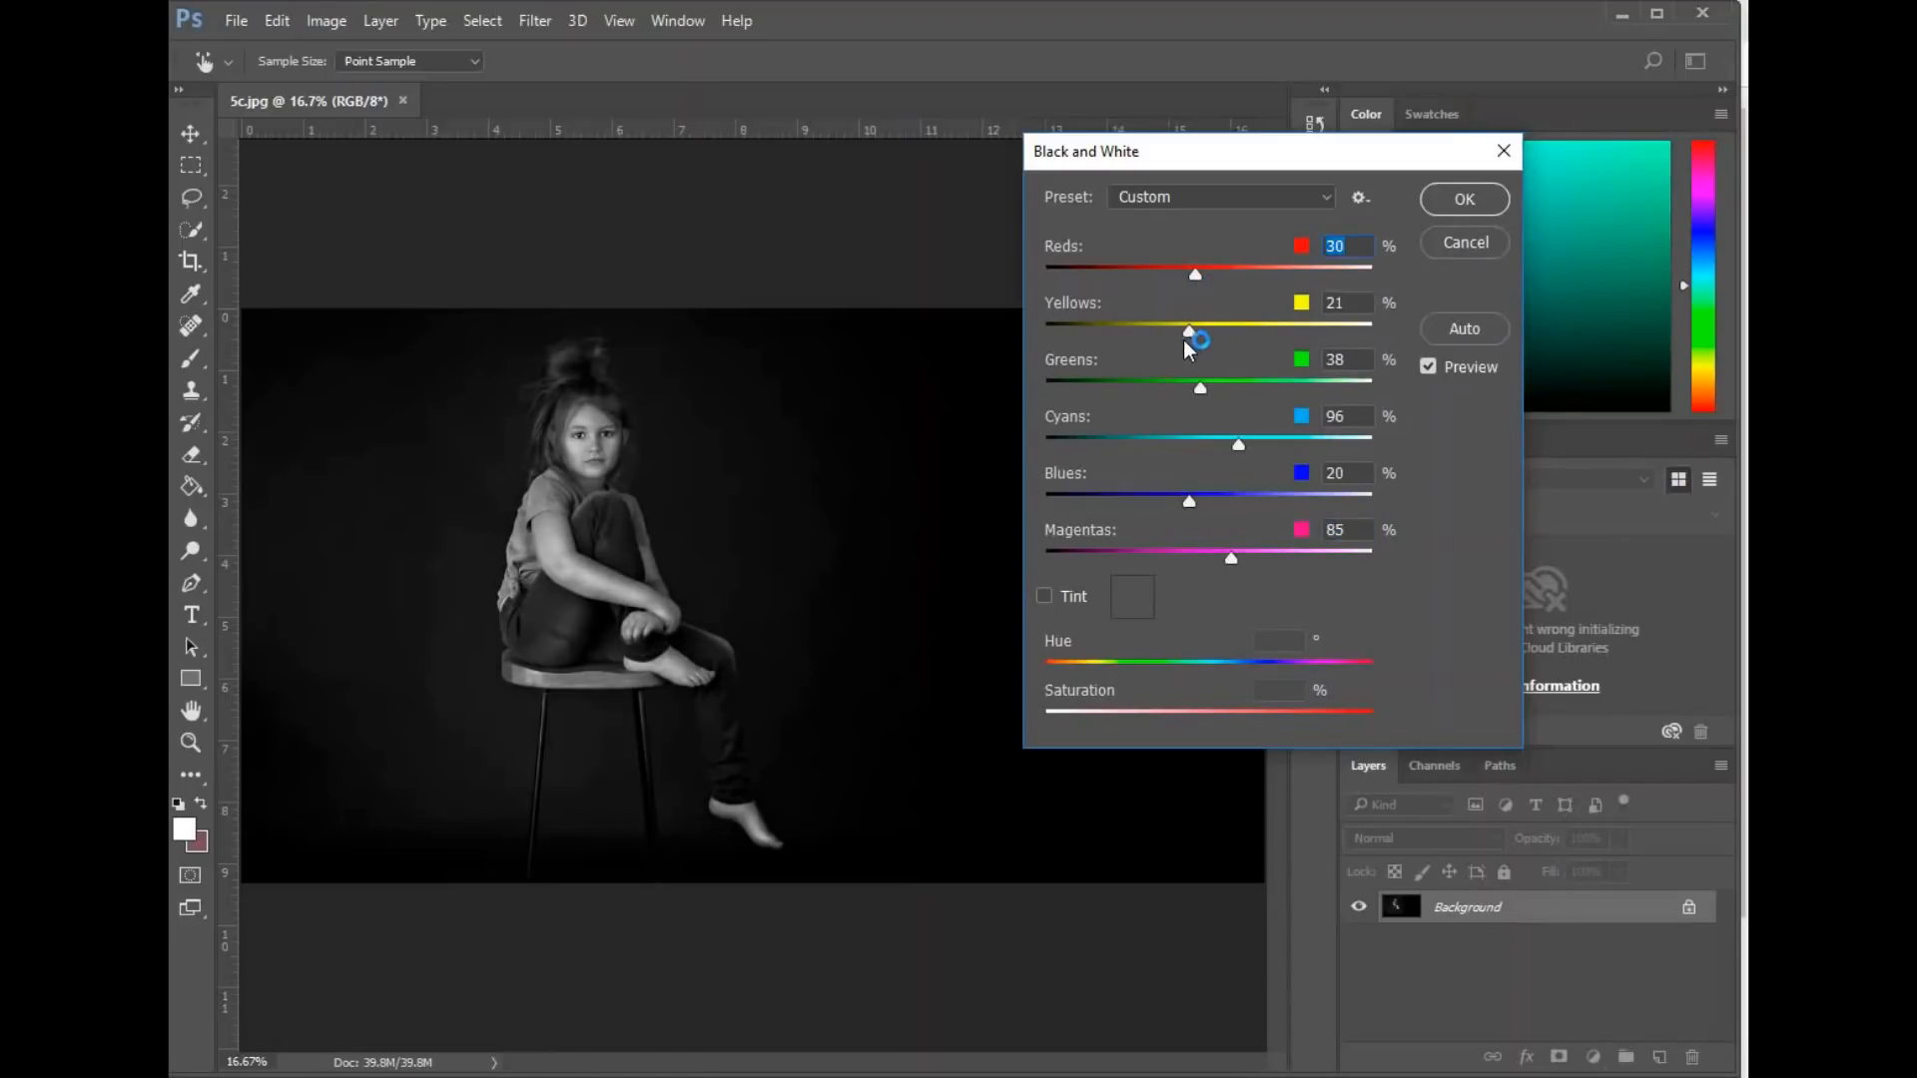
pyautogui.click(1197, 334)
pyautogui.click(1465, 246)
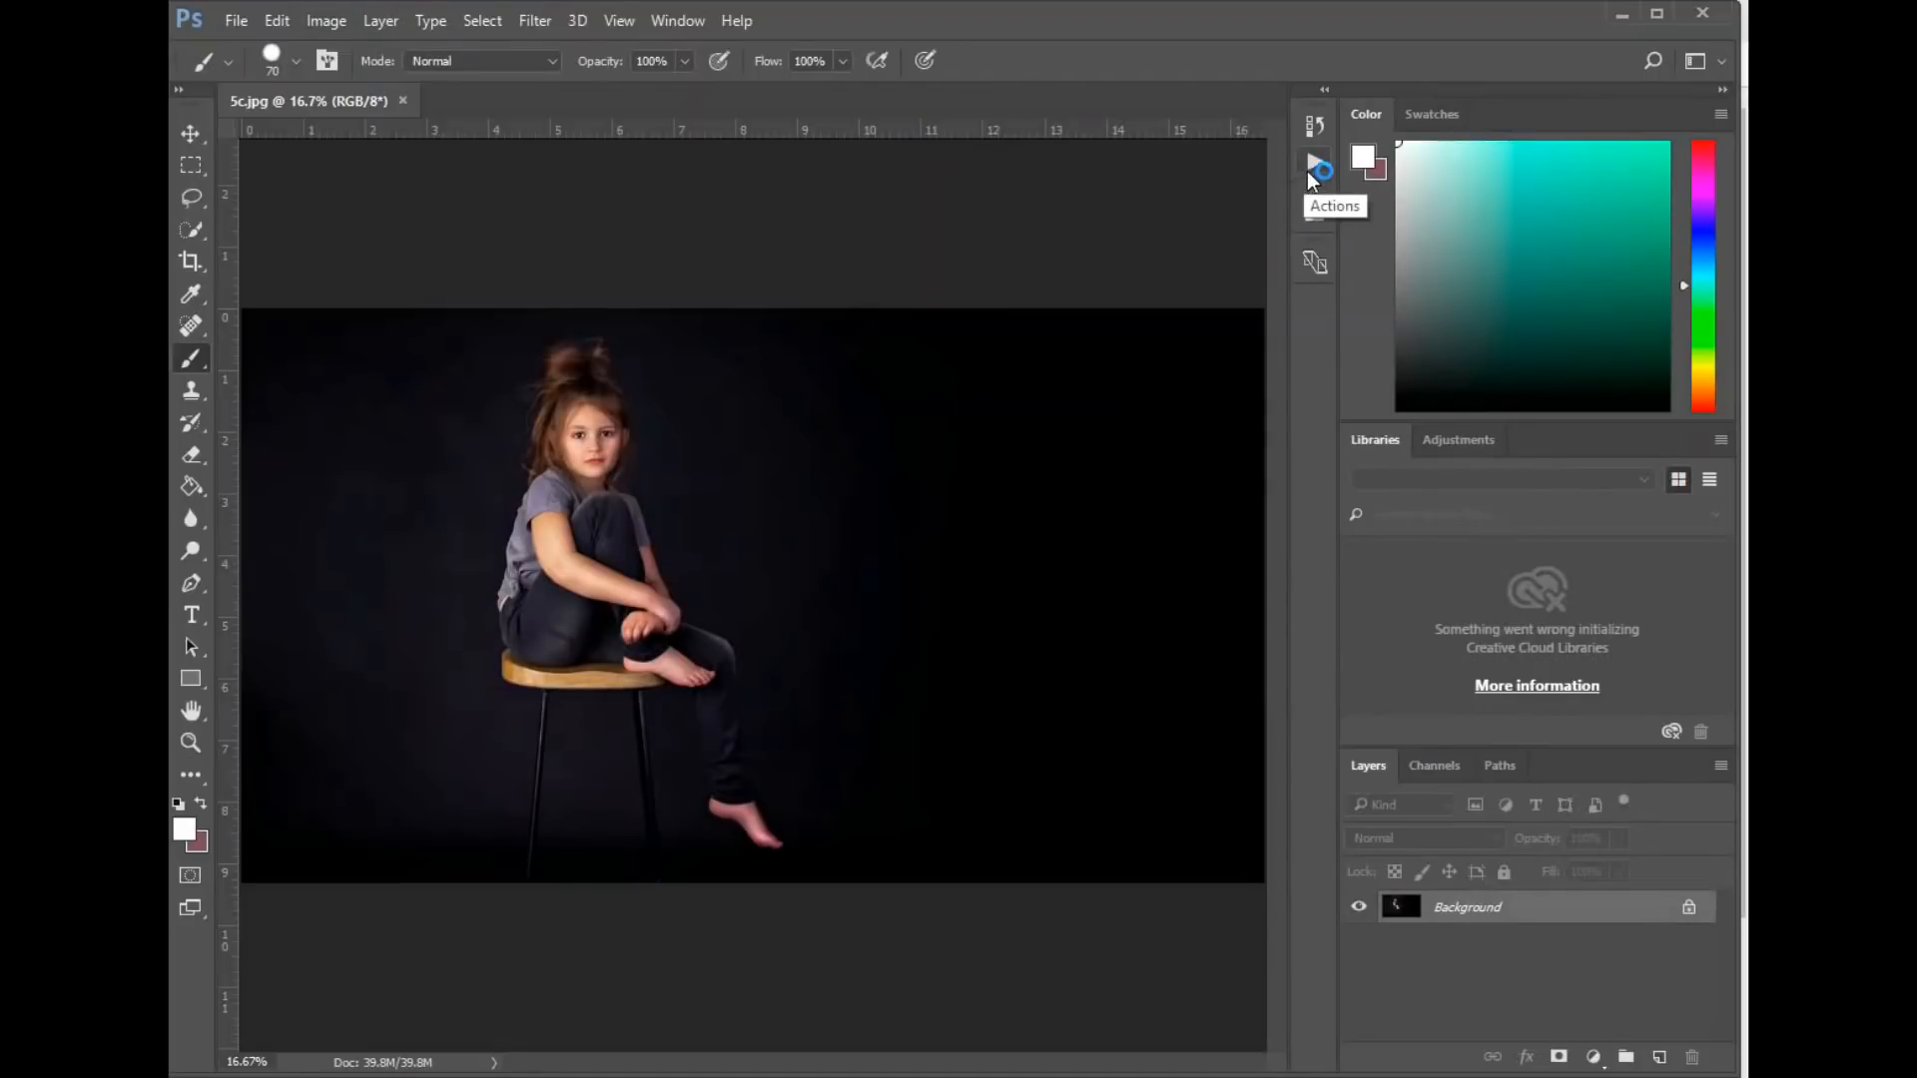
# Run the Choo Cute (Cool Finish) black-and-white action from the UR - The Chanel Collection set on the photo.
pyautogui.click(677, 20)
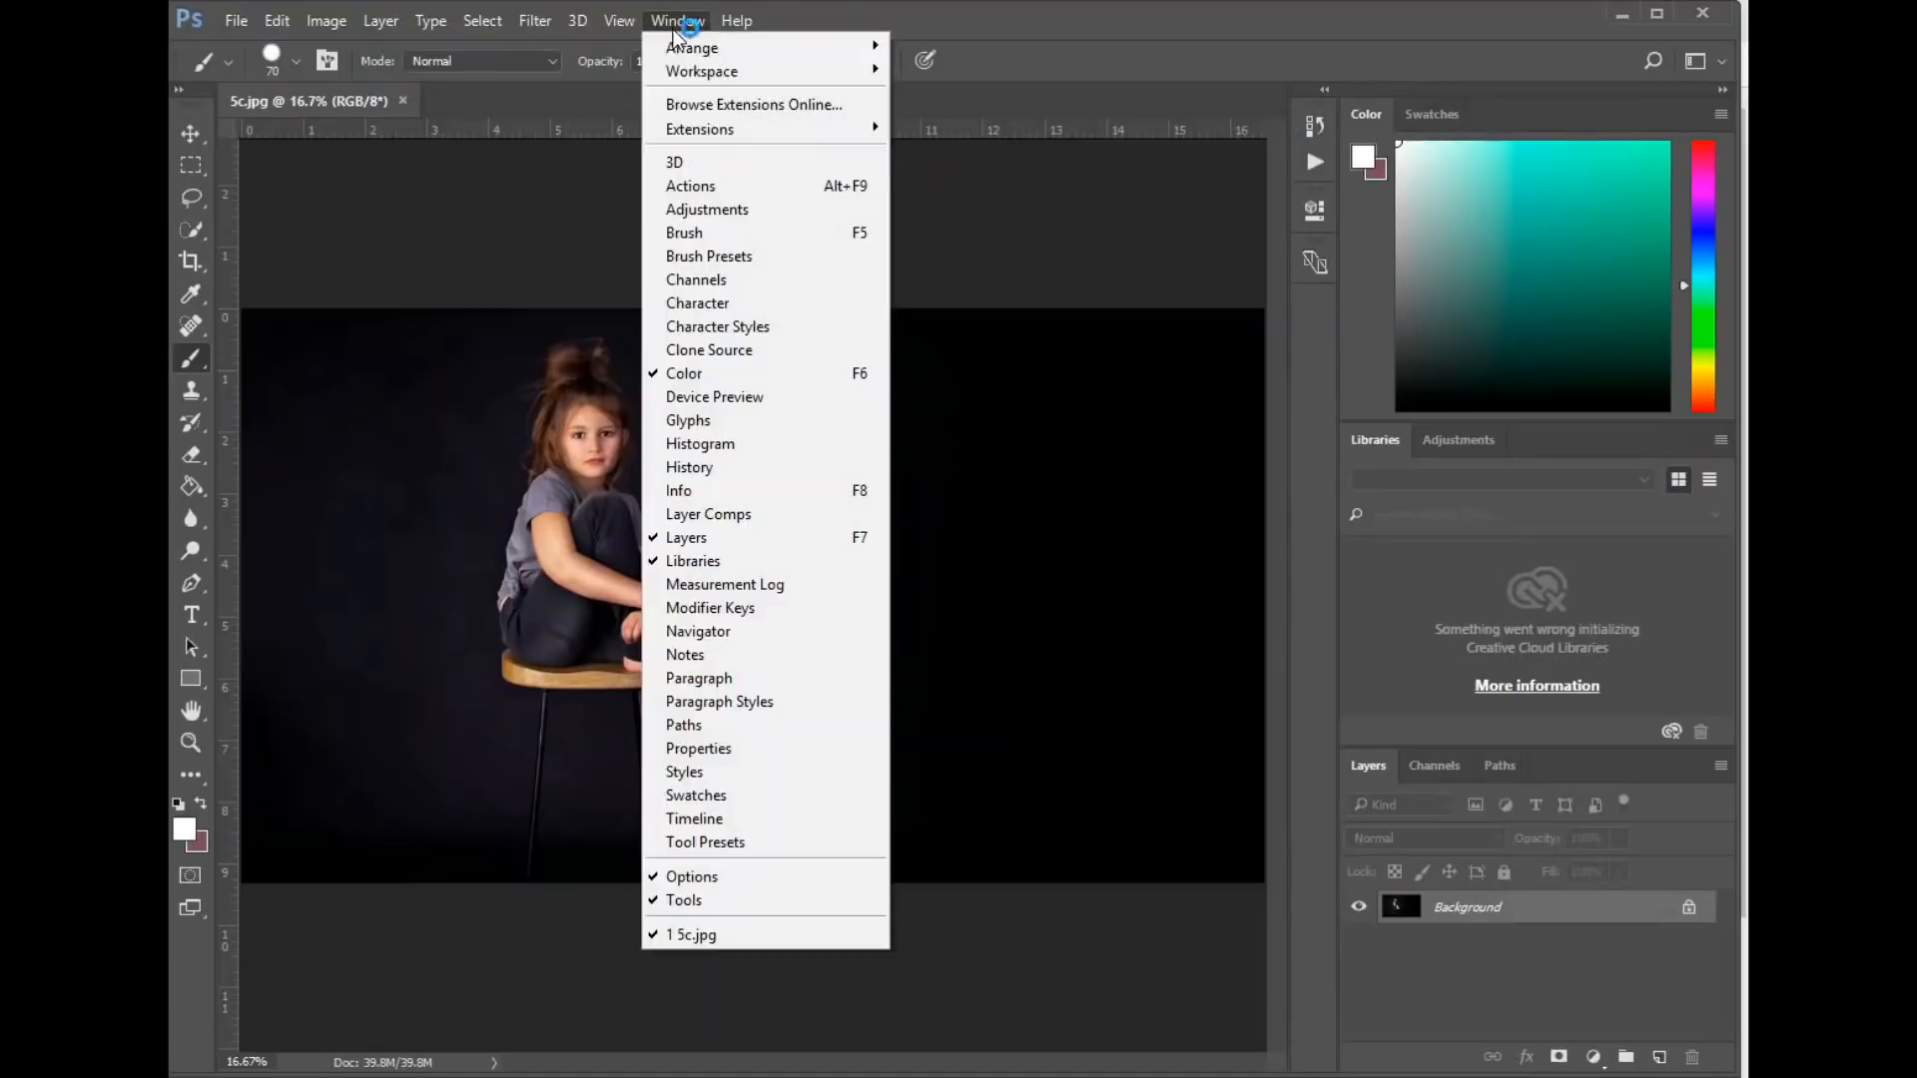
pyautogui.click(689, 187)
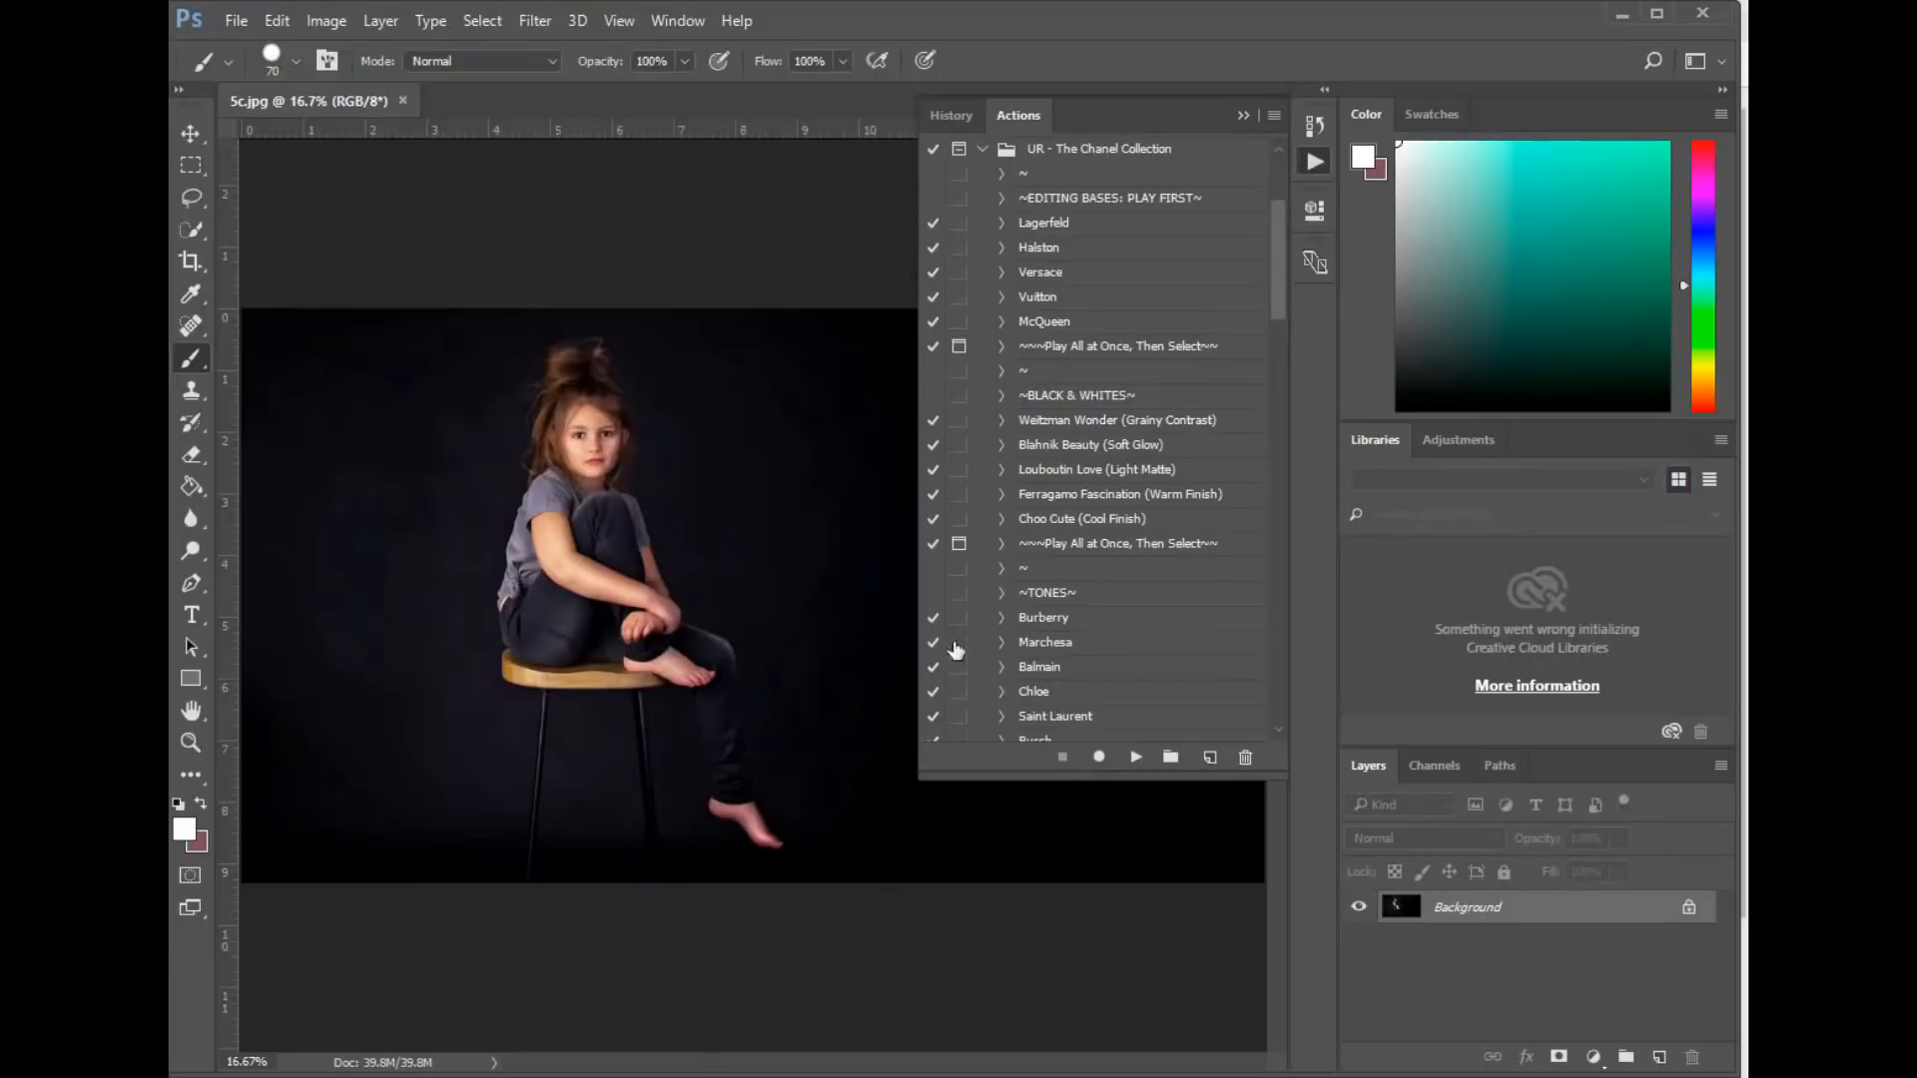
pyautogui.scroll(-2, 1122, 592)
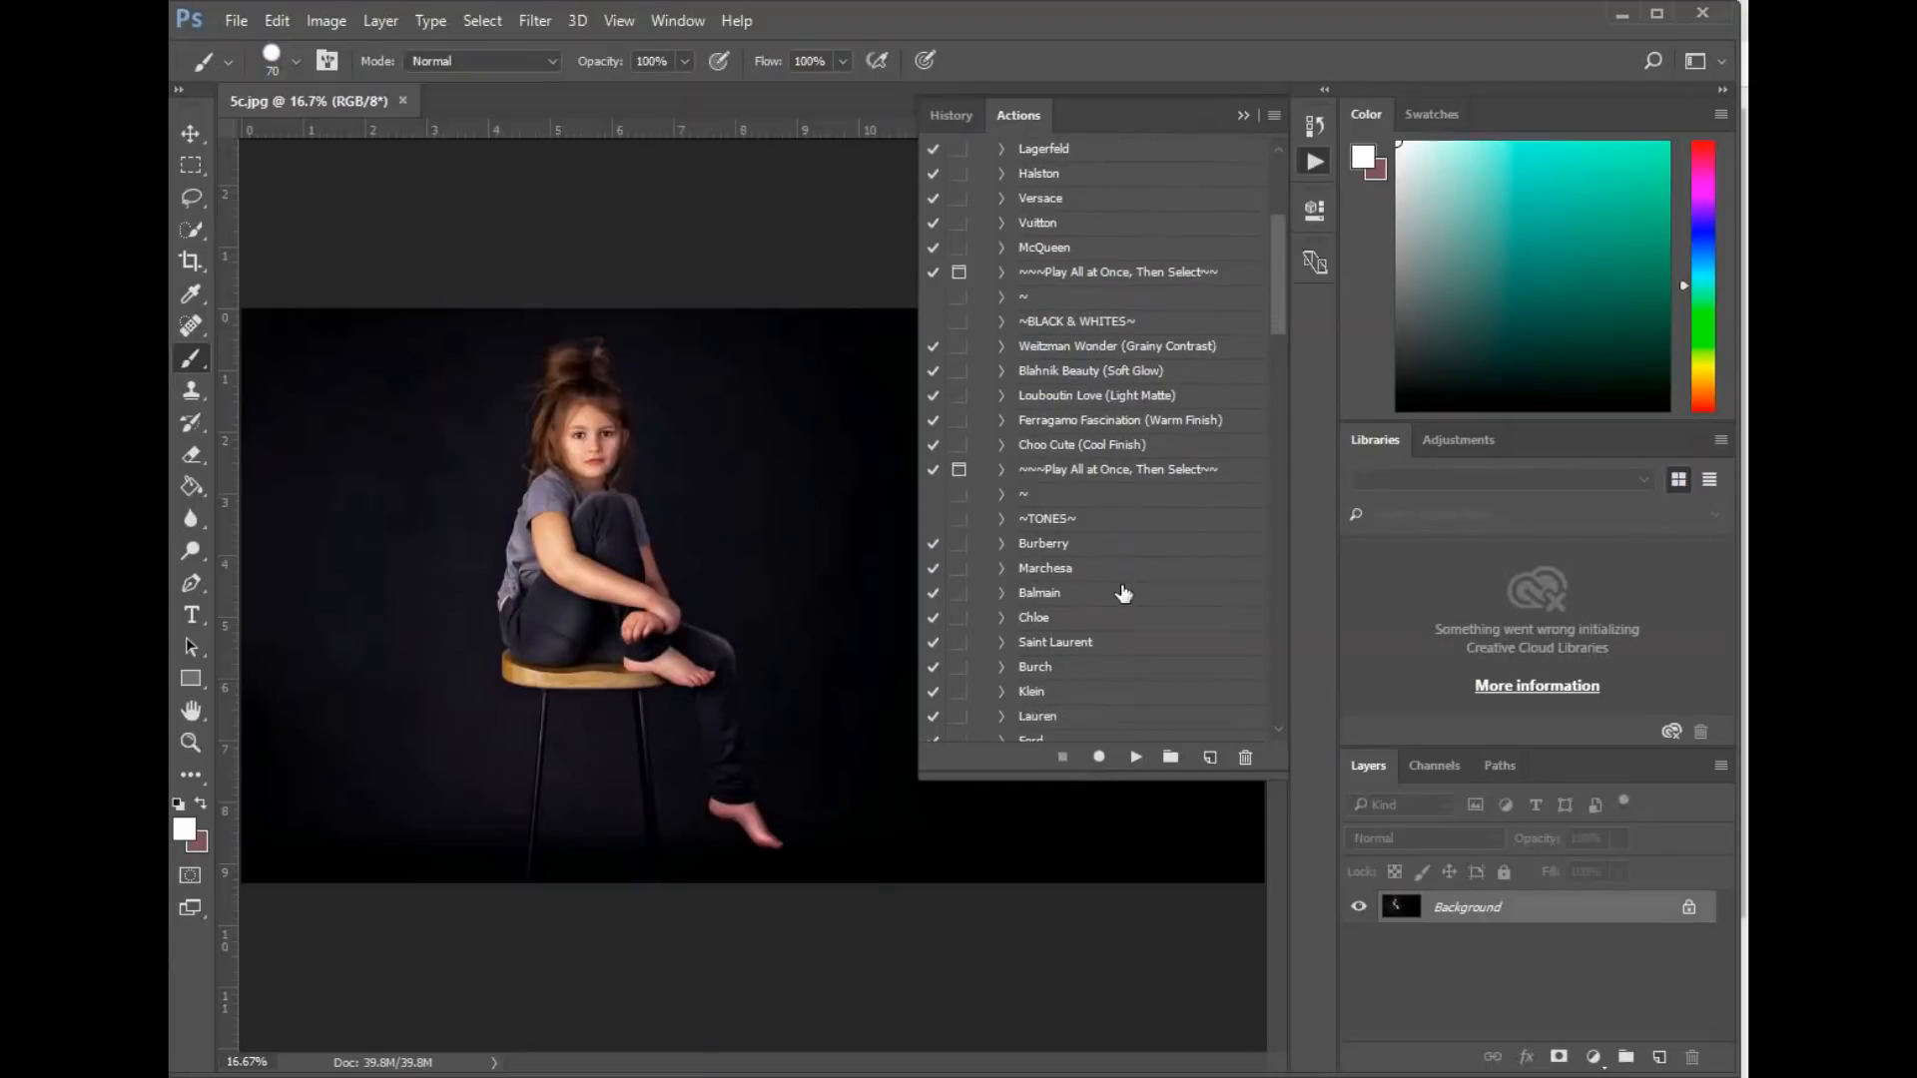
pyautogui.scroll(1, 1123, 593)
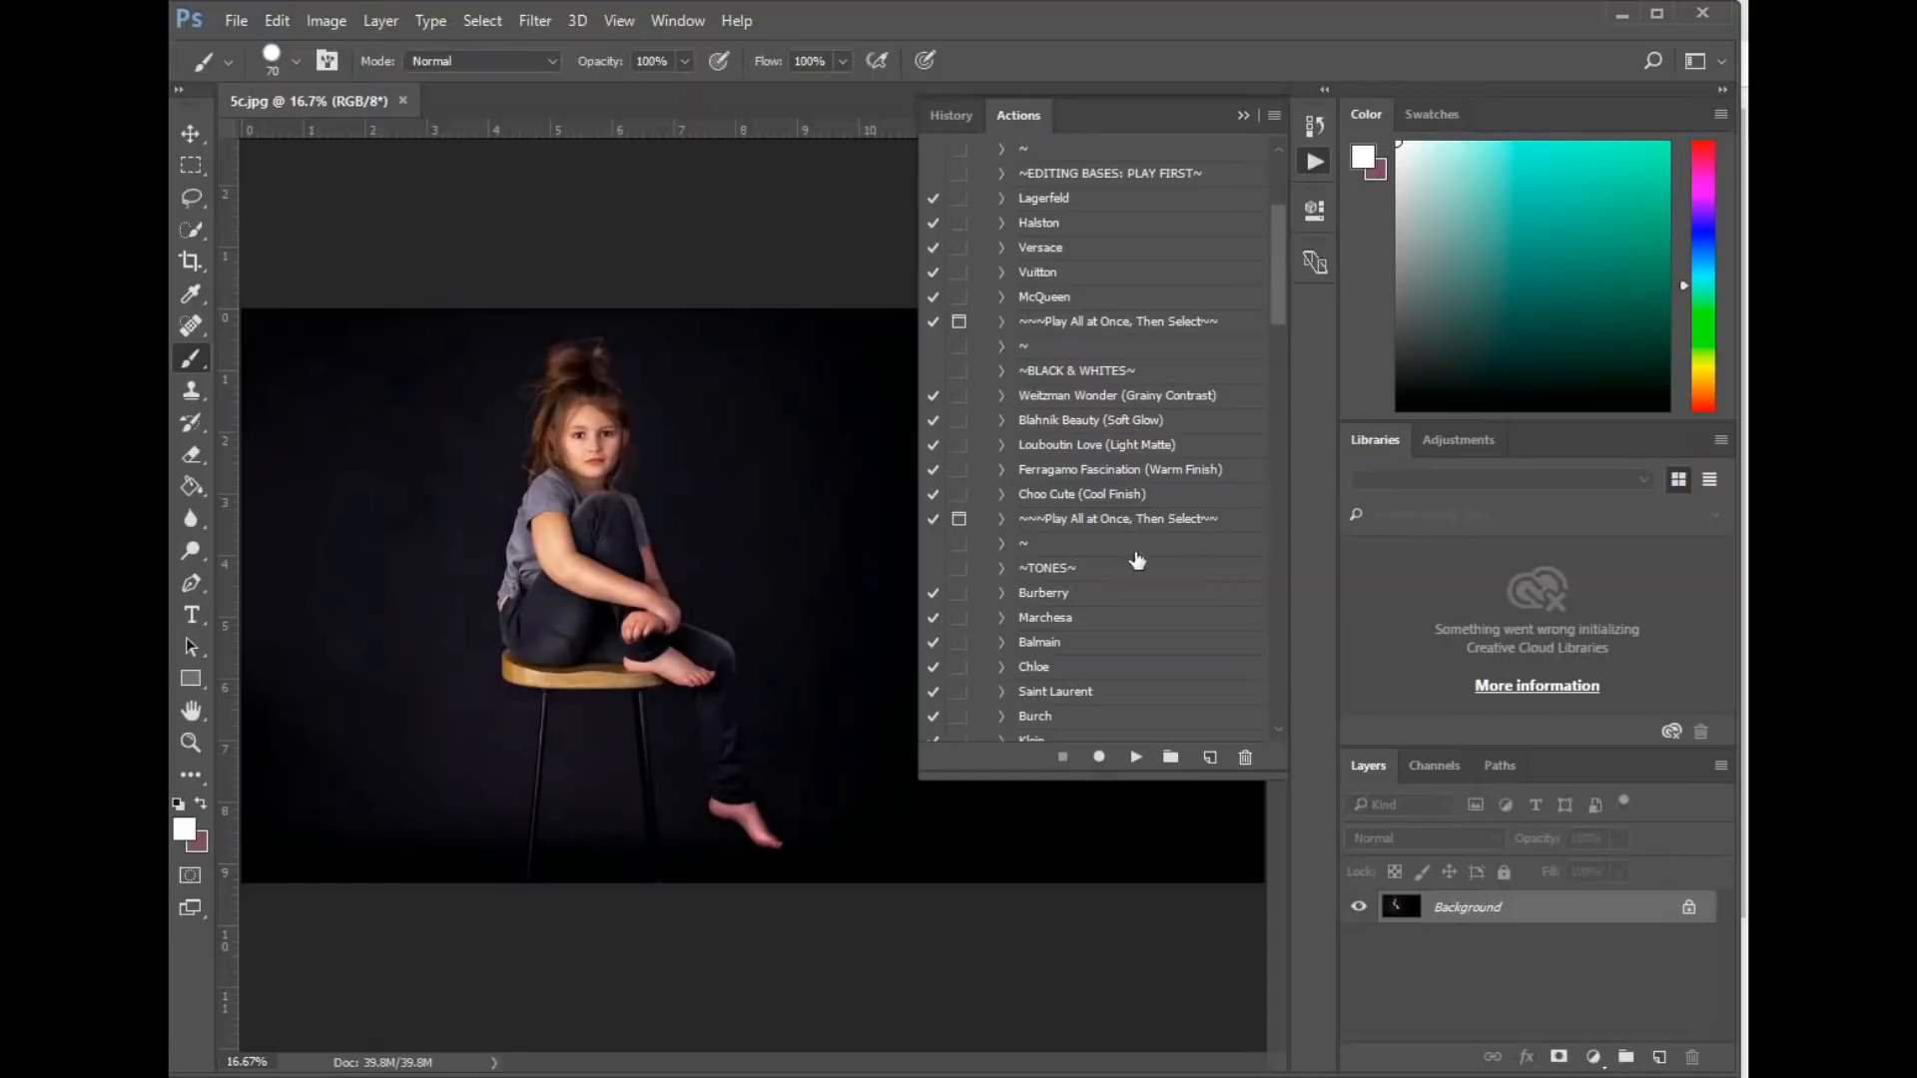
pyautogui.click(1113, 494)
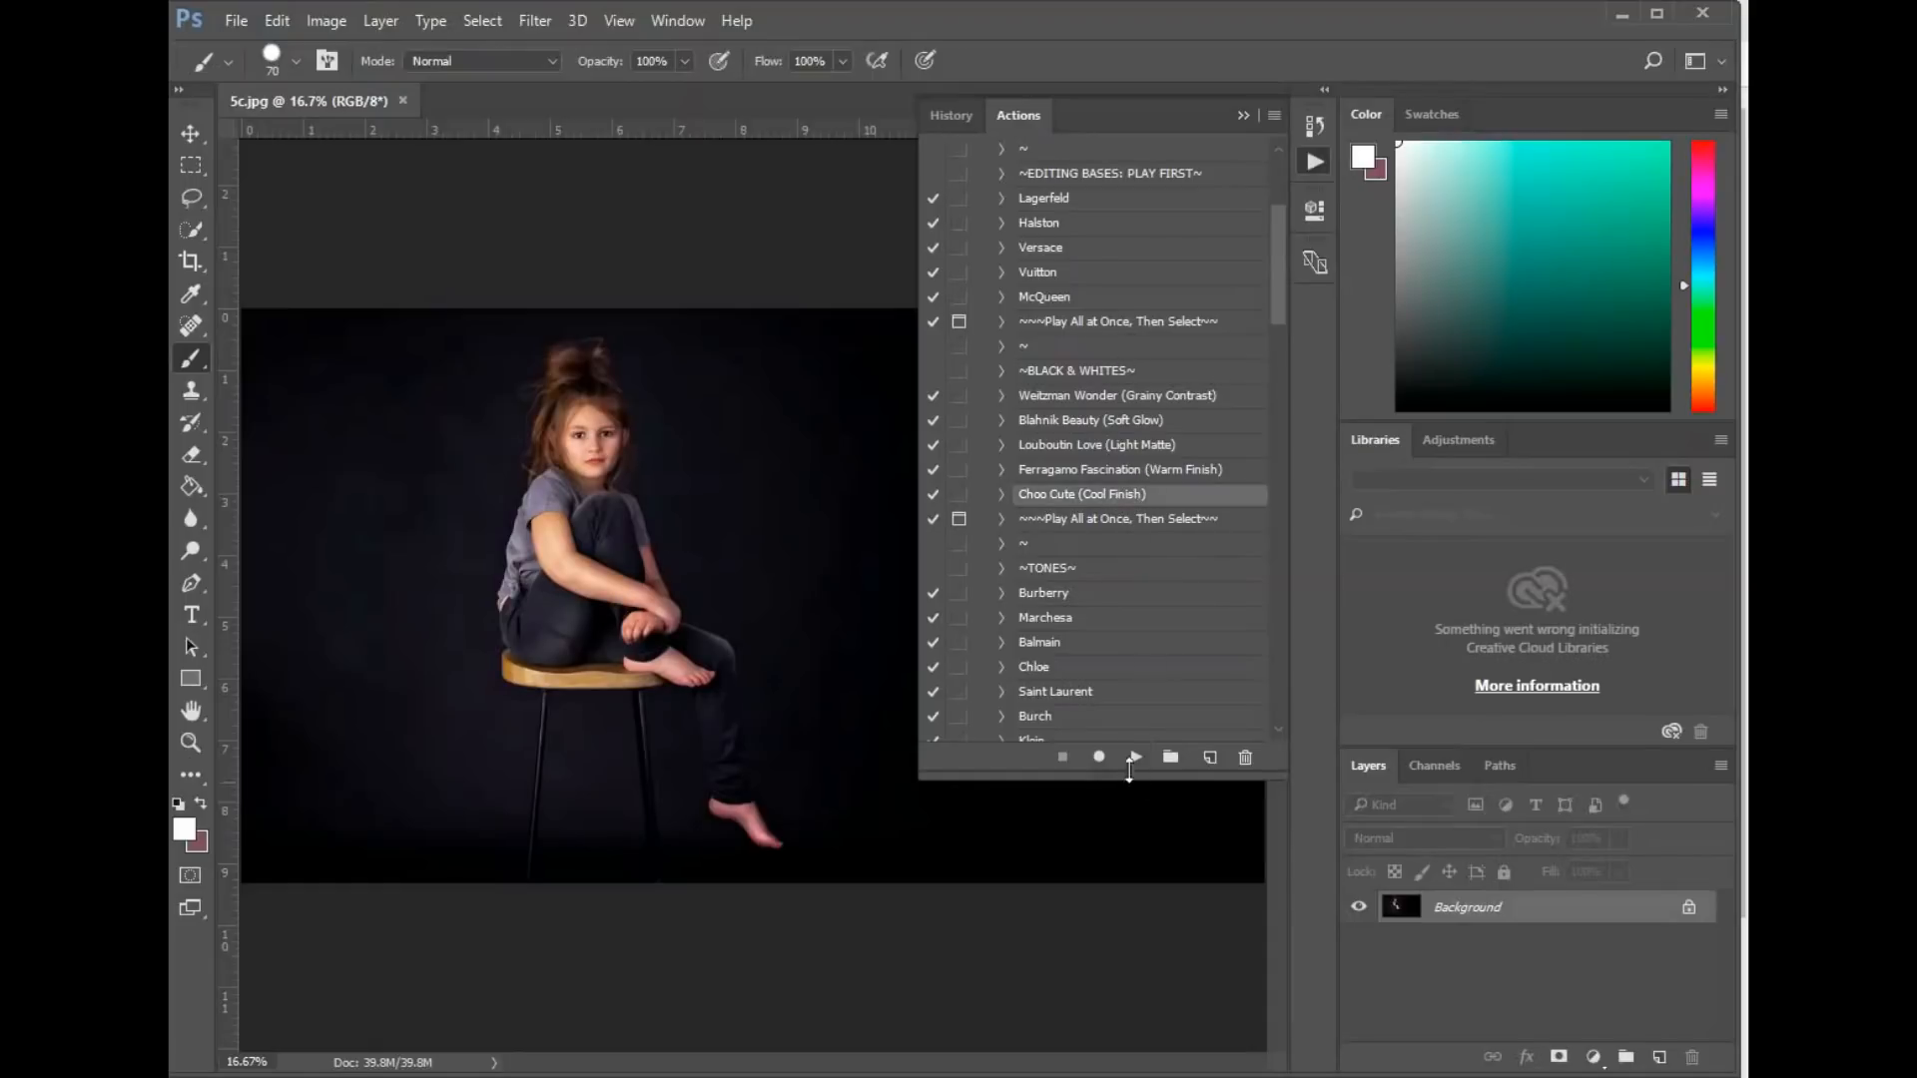
pyautogui.click(1133, 758)
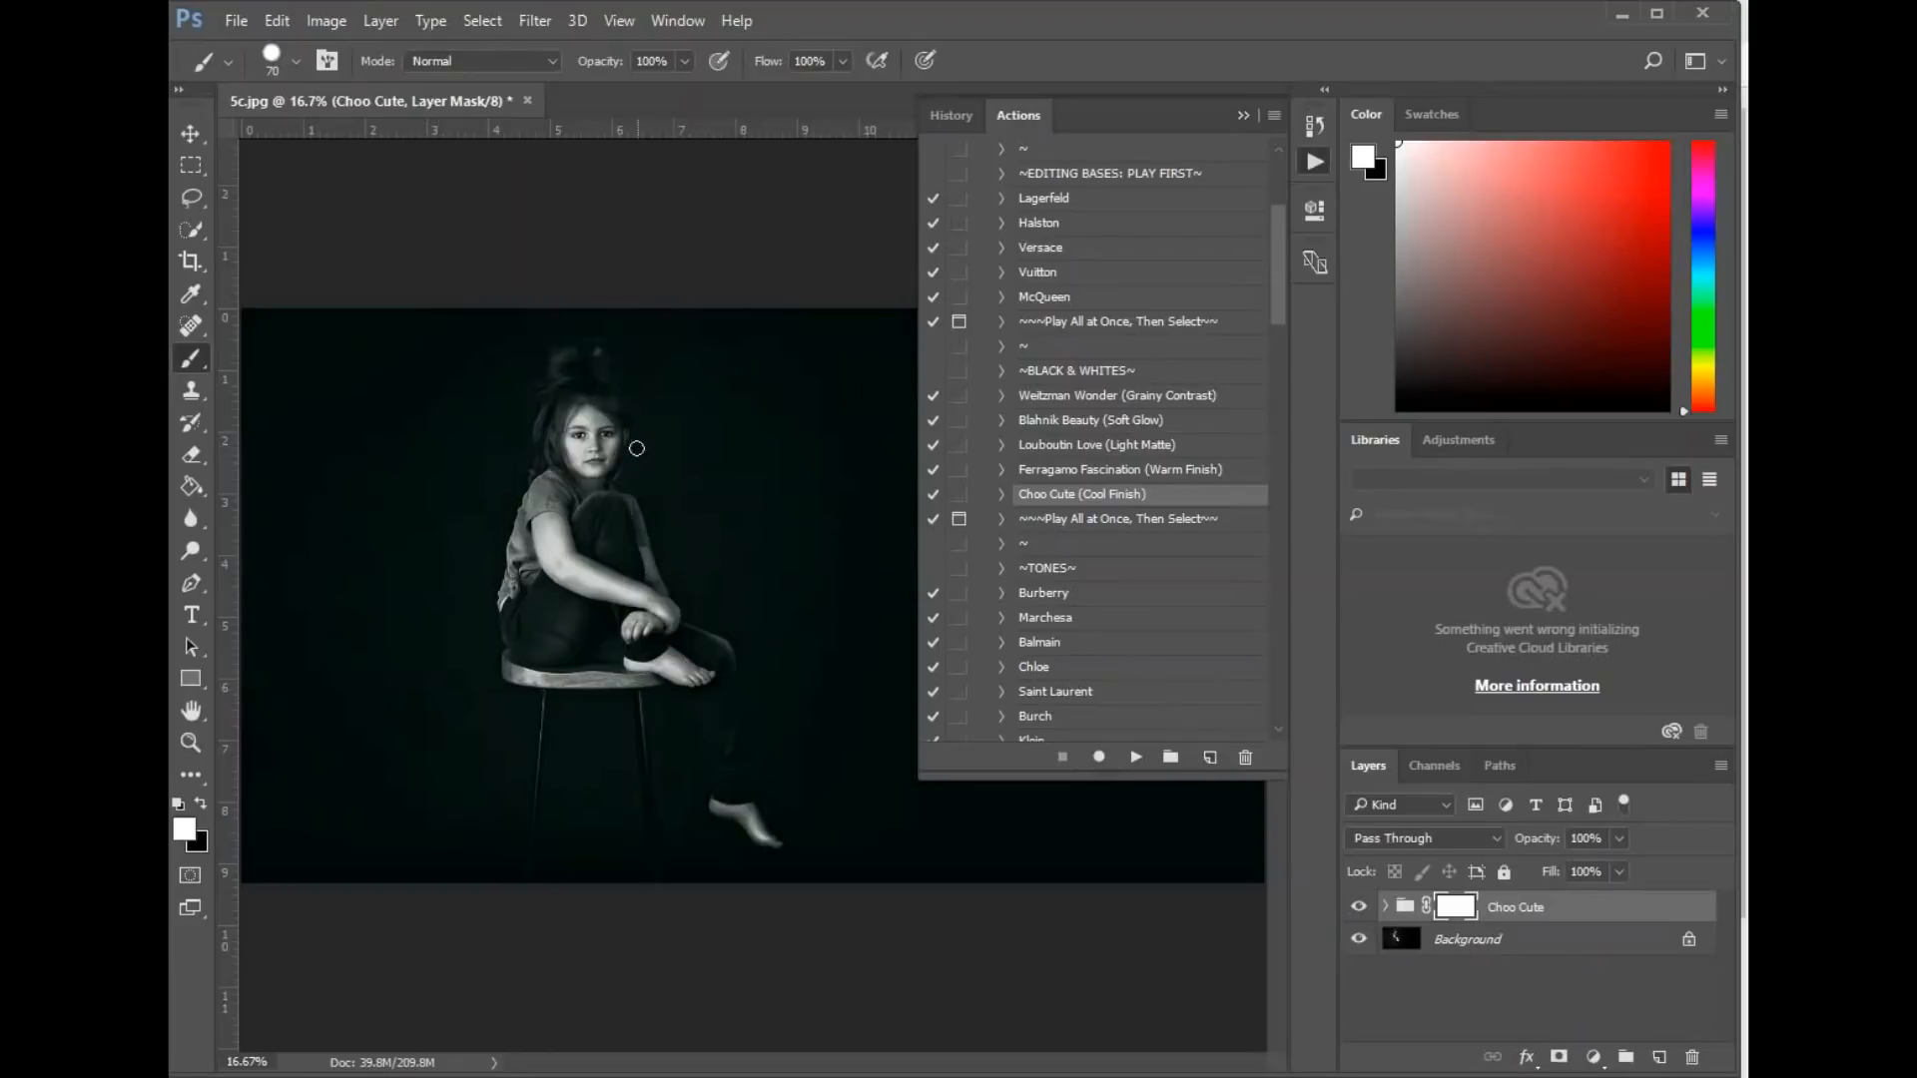
pyautogui.click(1241, 113)
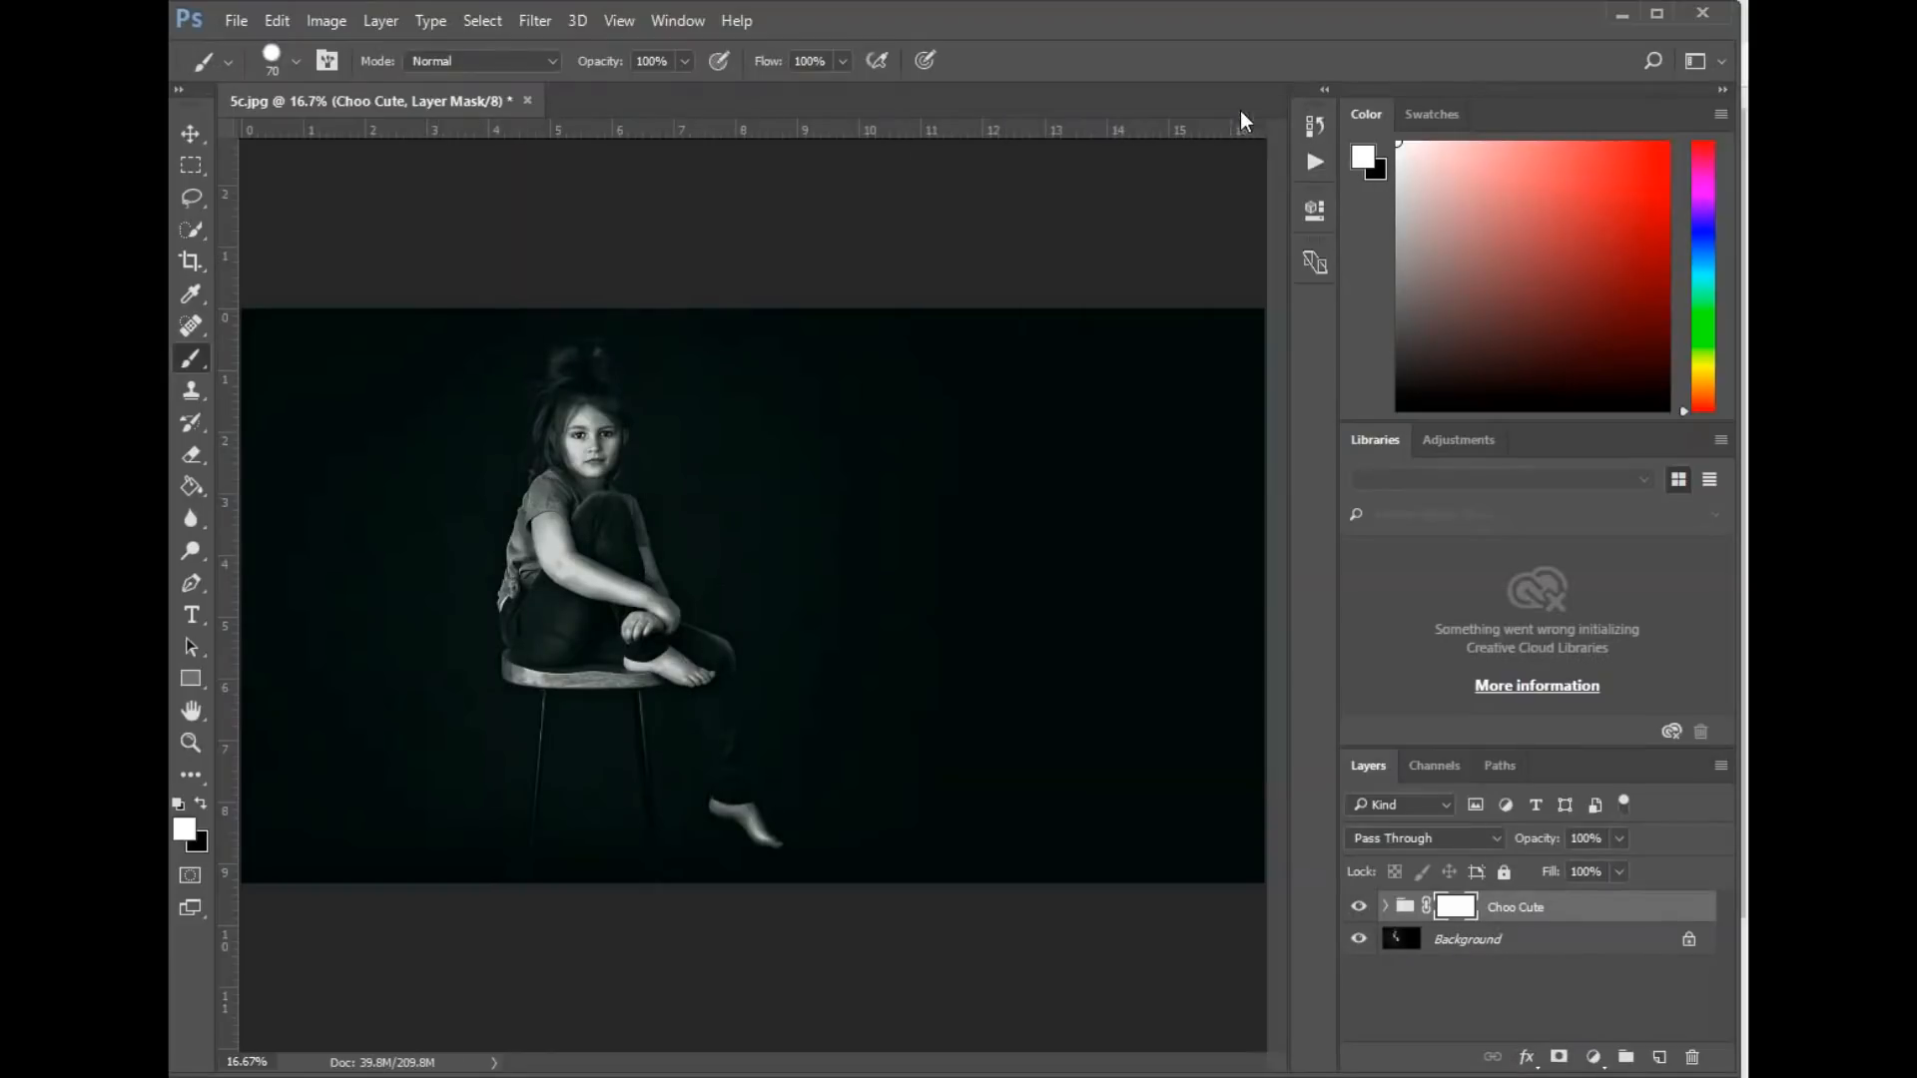
# Expand the Choo Cute group, toggle the visibility of its Choo Spotlight and Choo Vignette layers, and hide the Choo Film Grain layer.
pyautogui.click(1387, 909)
pyautogui.scroll(-1, 1495, 923)
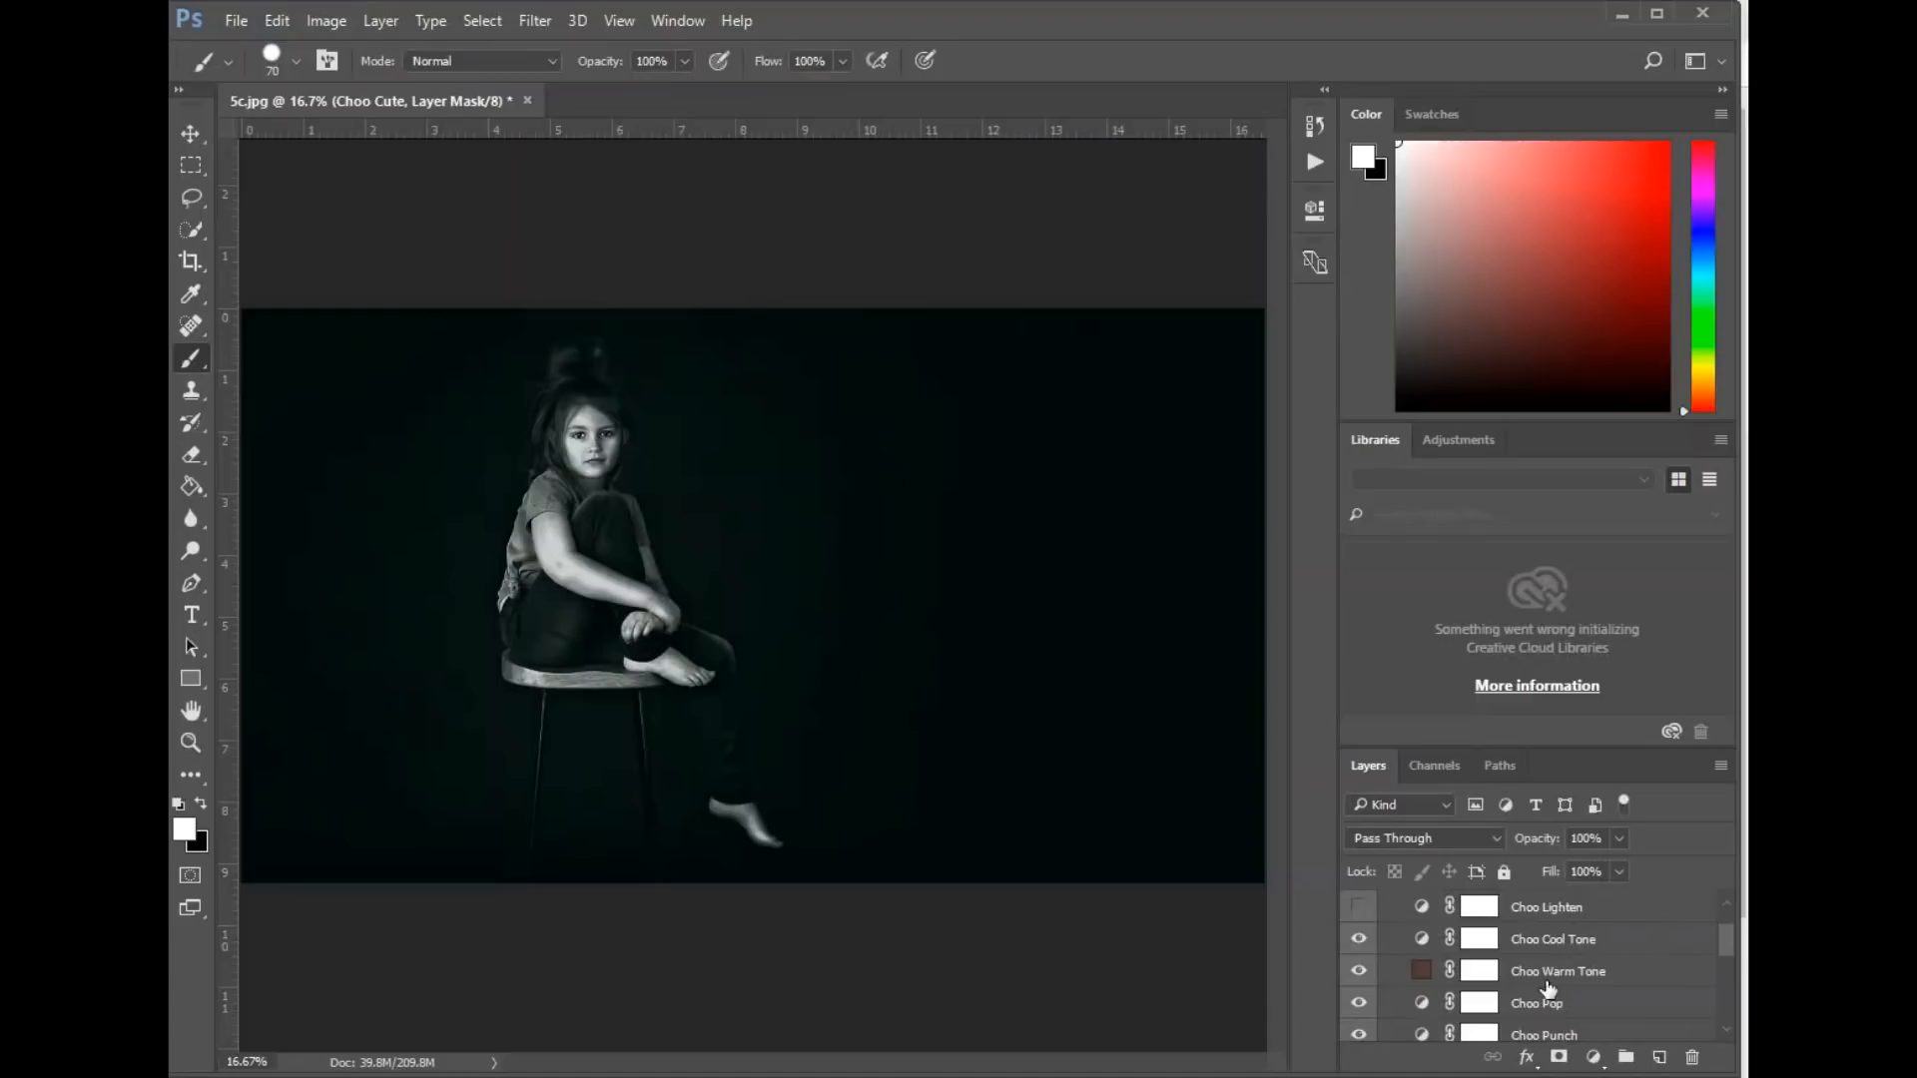
pyautogui.scroll(-3, 1548, 988)
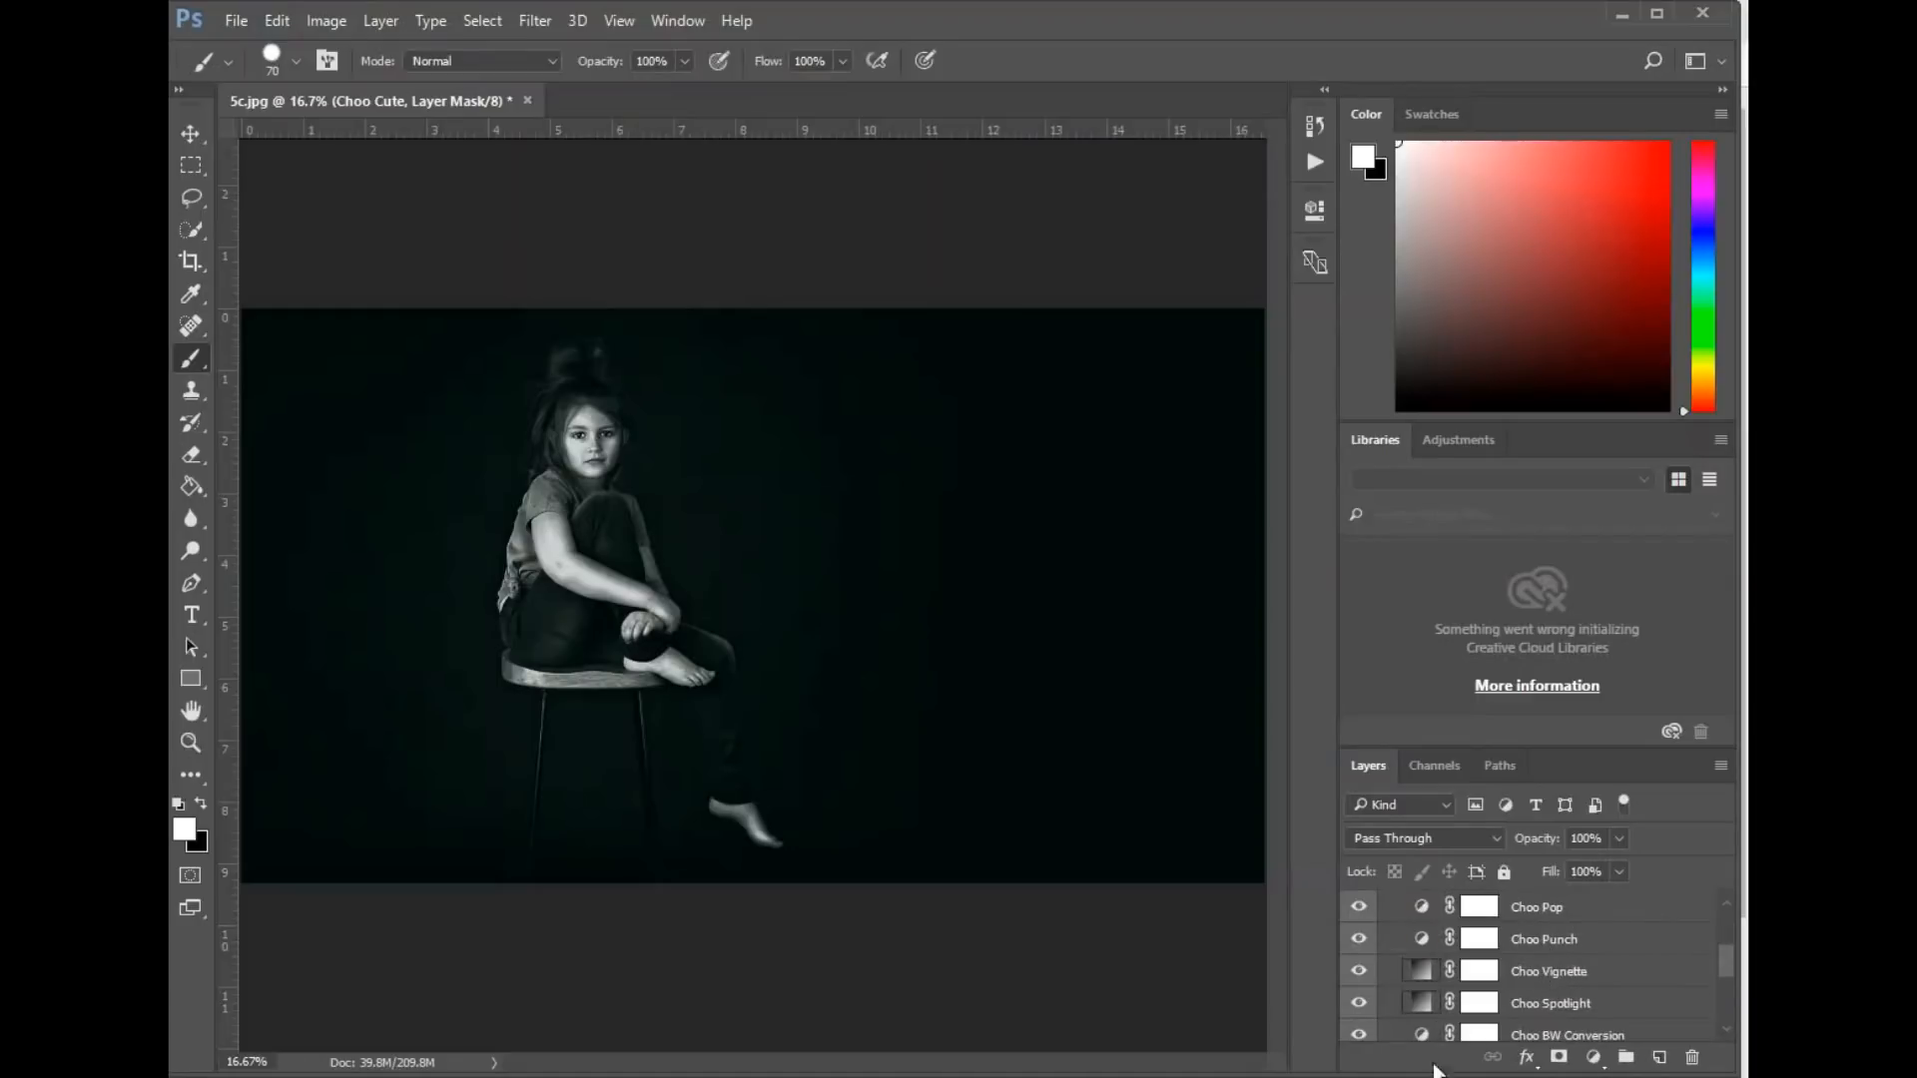
pyautogui.click(1361, 1003)
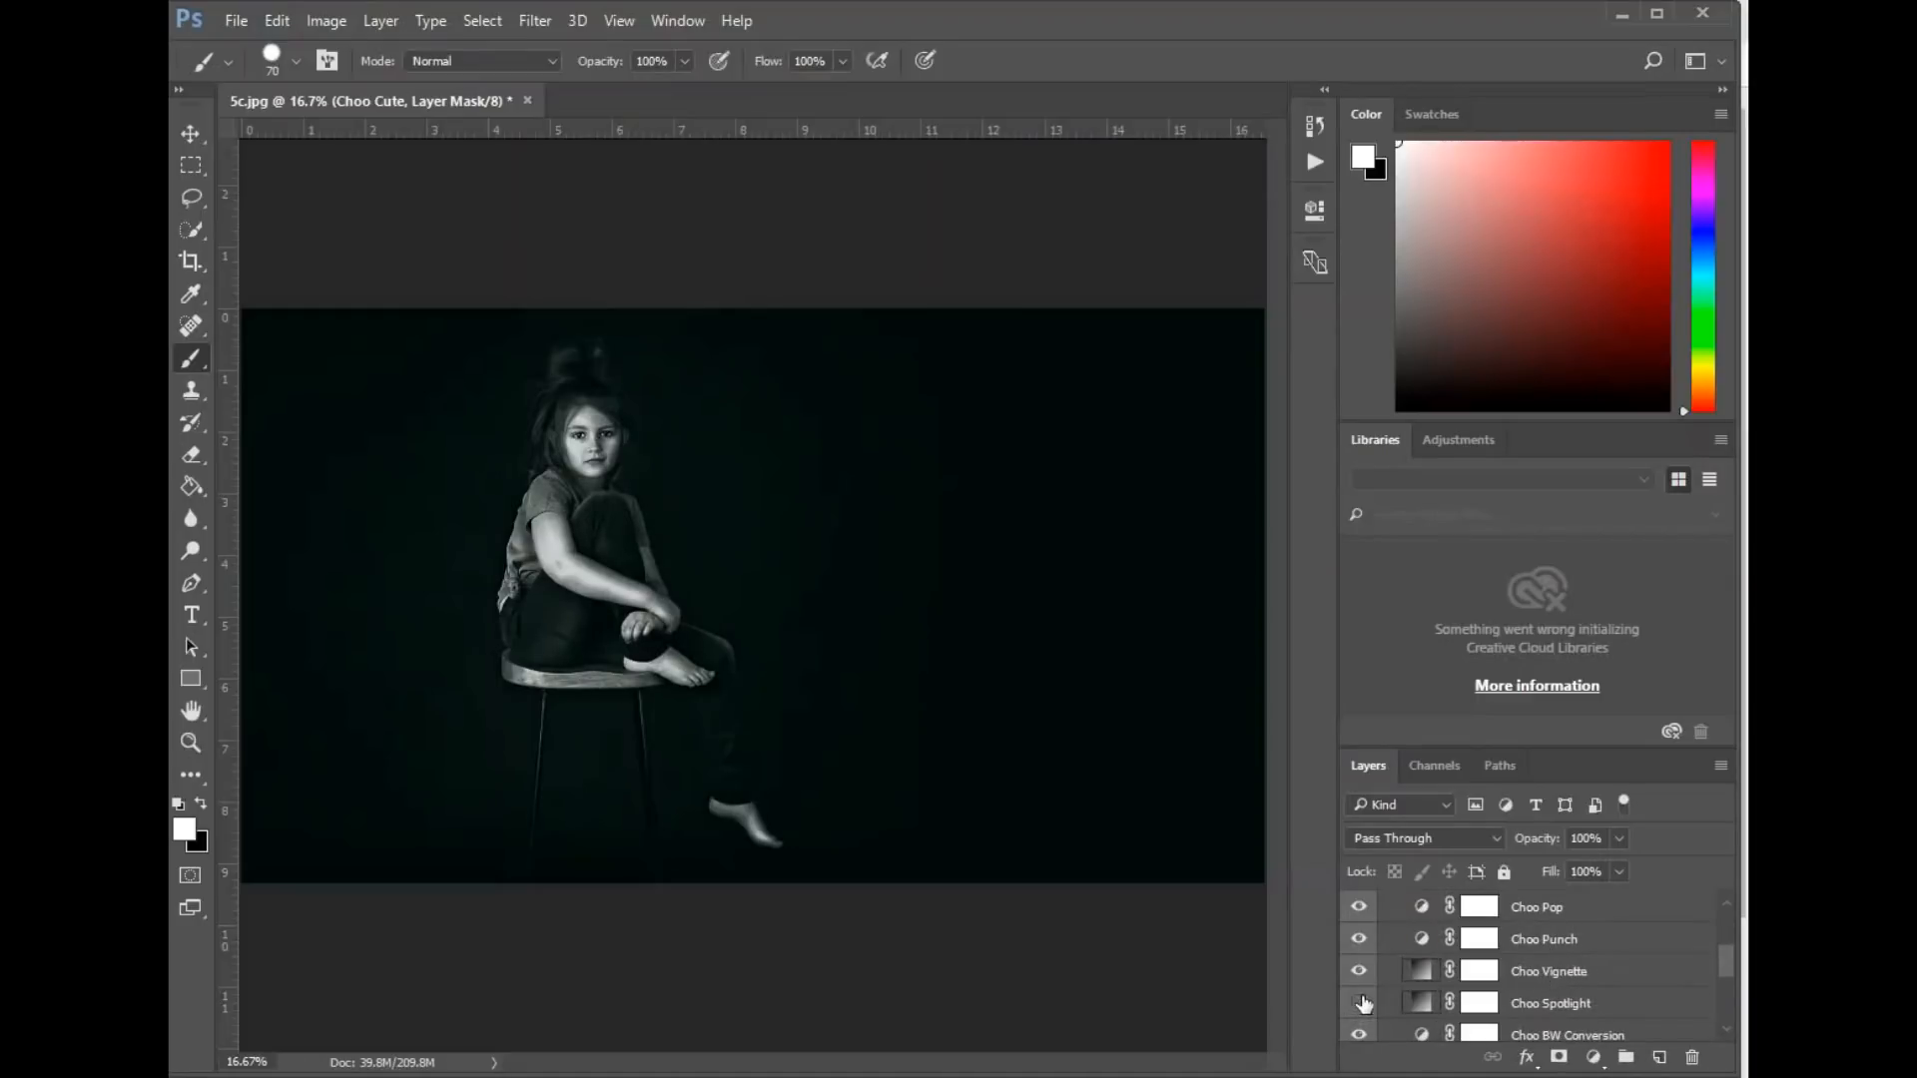
pyautogui.click(1361, 1003)
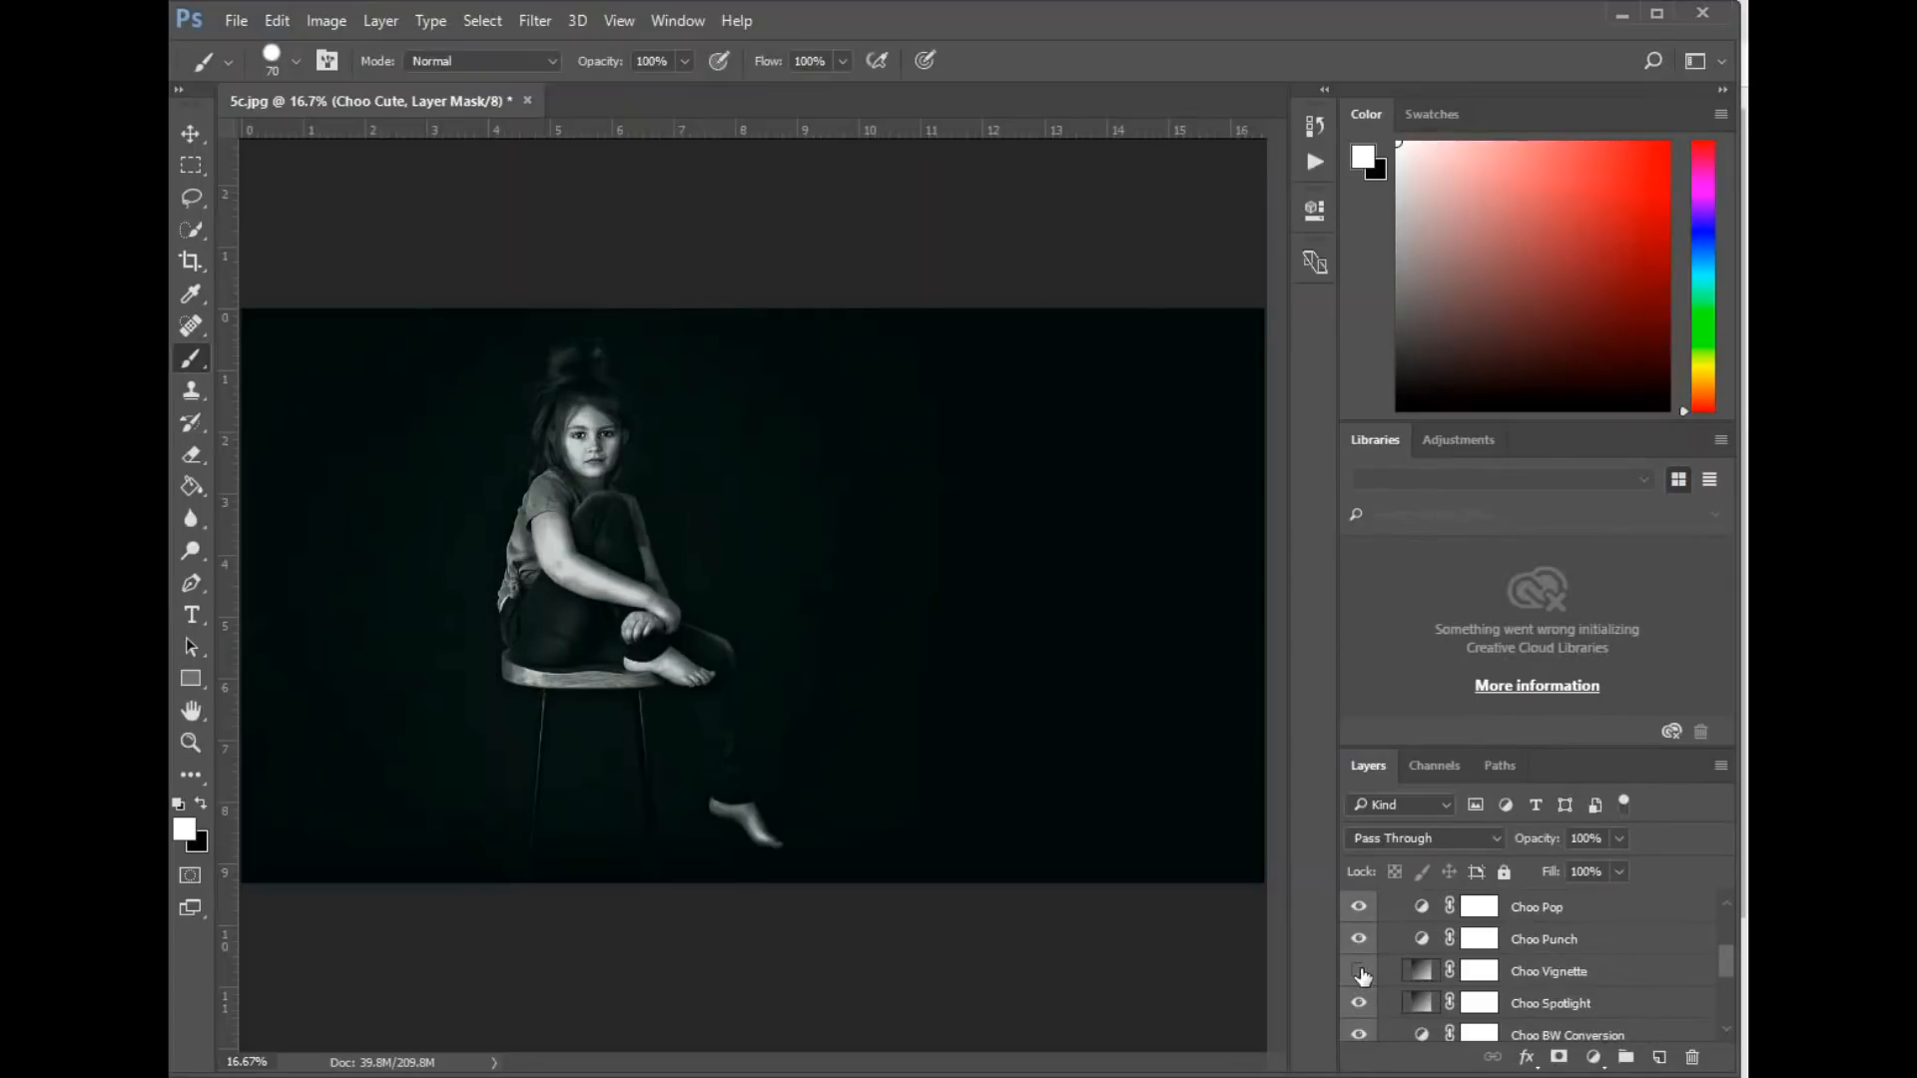
pyautogui.scroll(-3, 1363, 975)
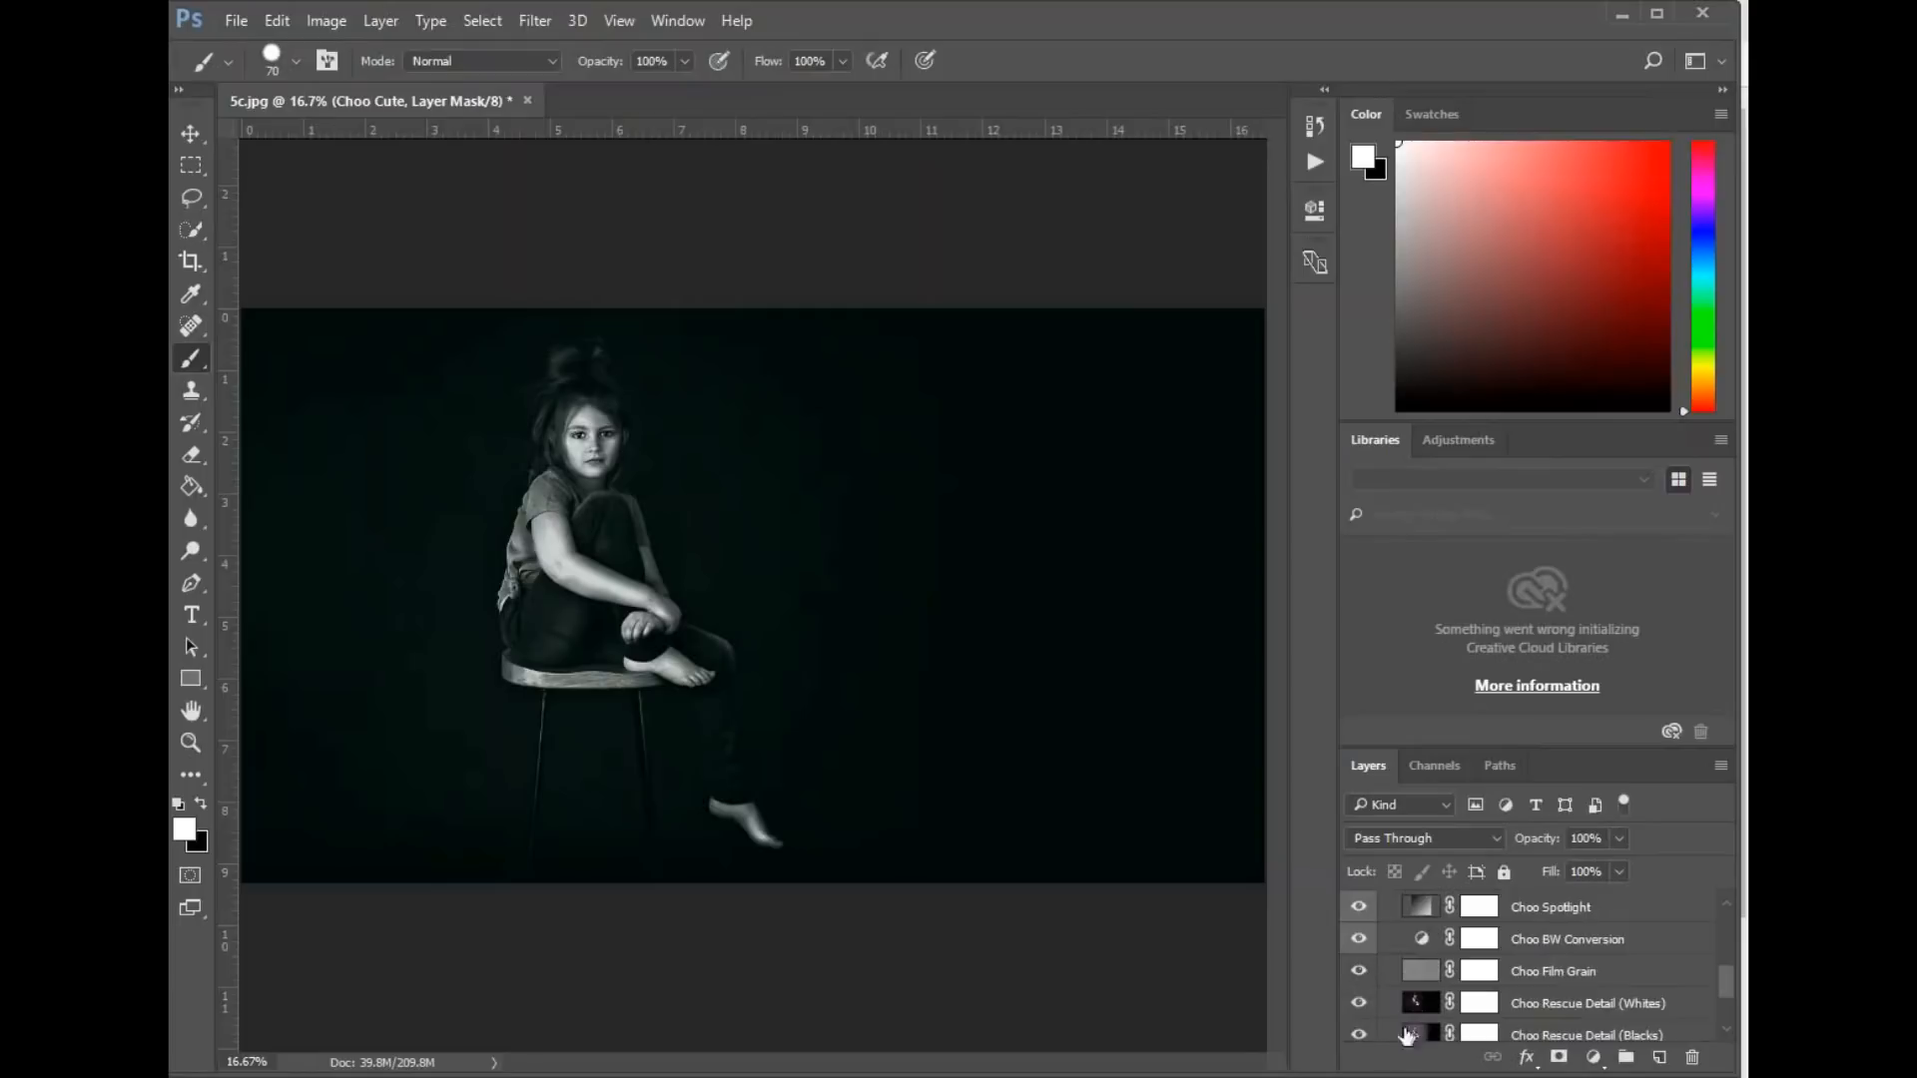
pyautogui.click(1357, 972)
pyautogui.scroll(-1, 1490, 976)
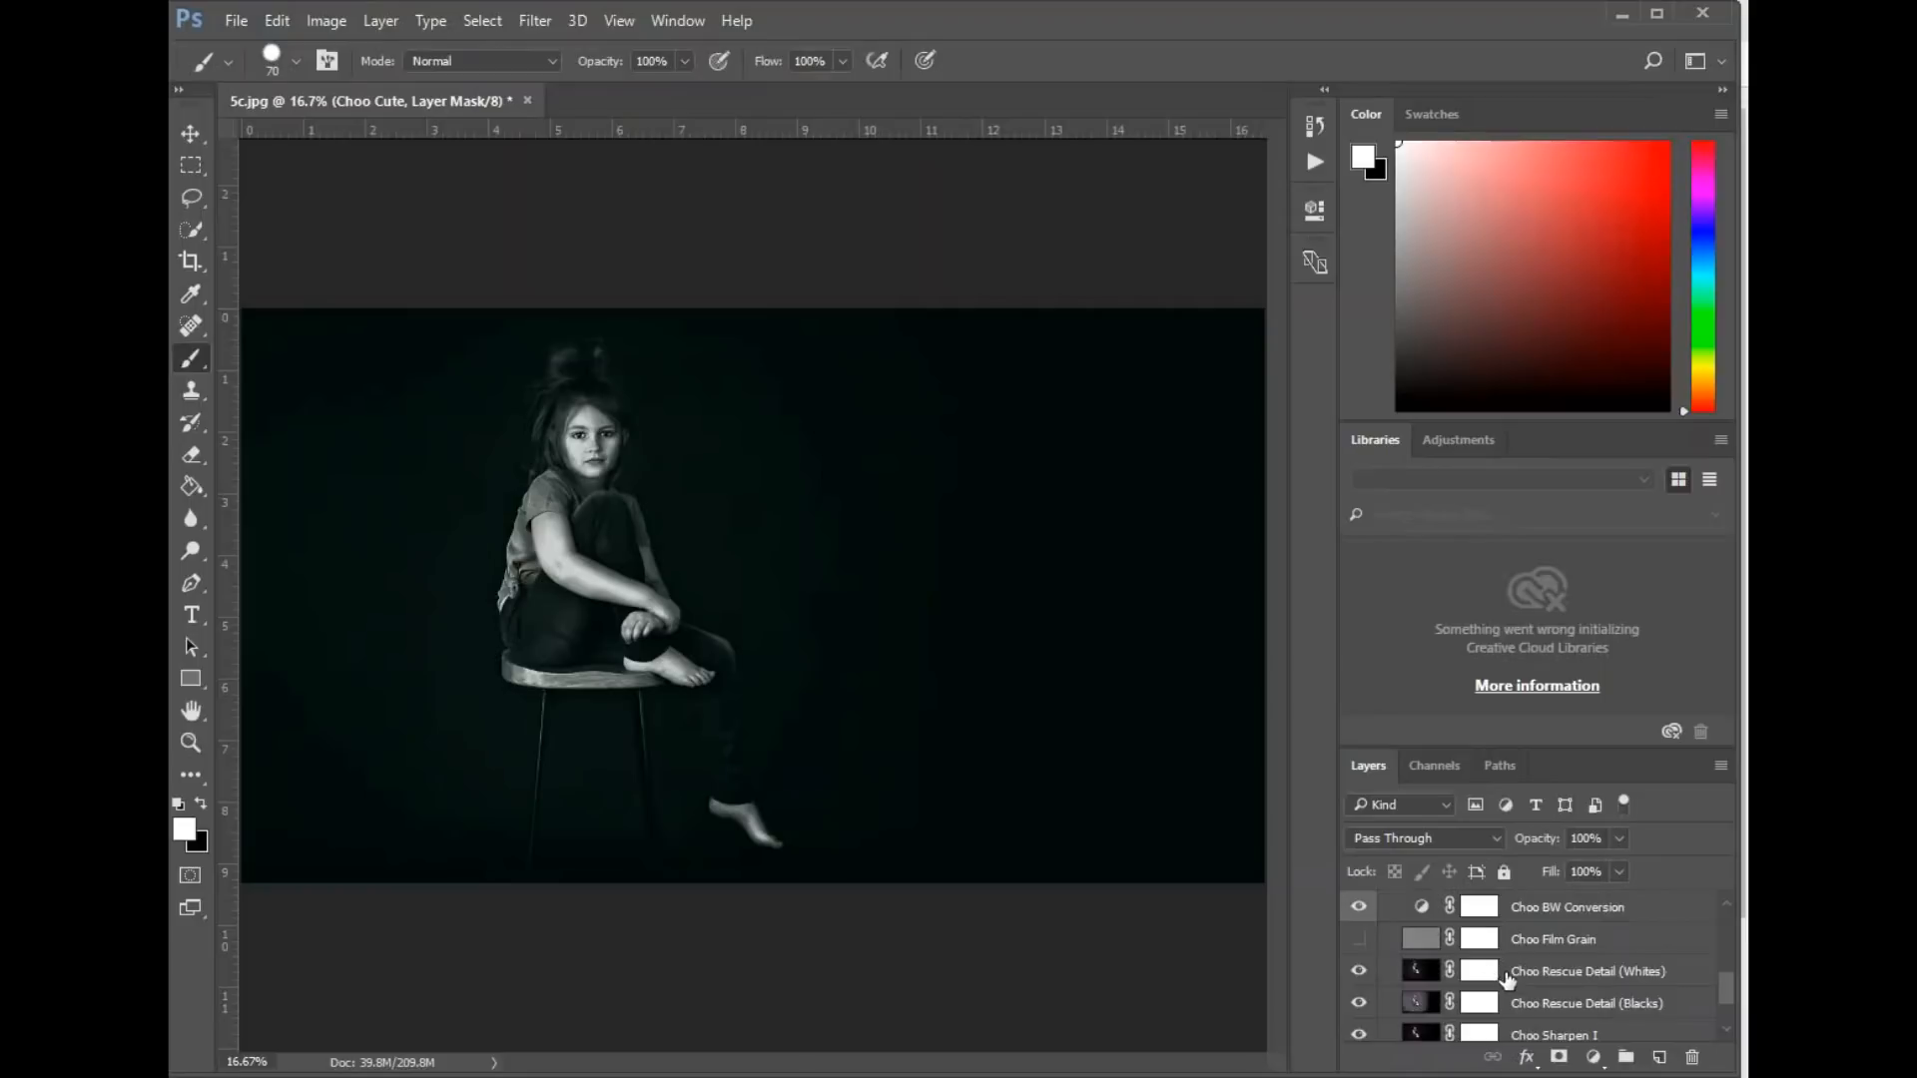
pyautogui.scroll(-2, 1508, 978)
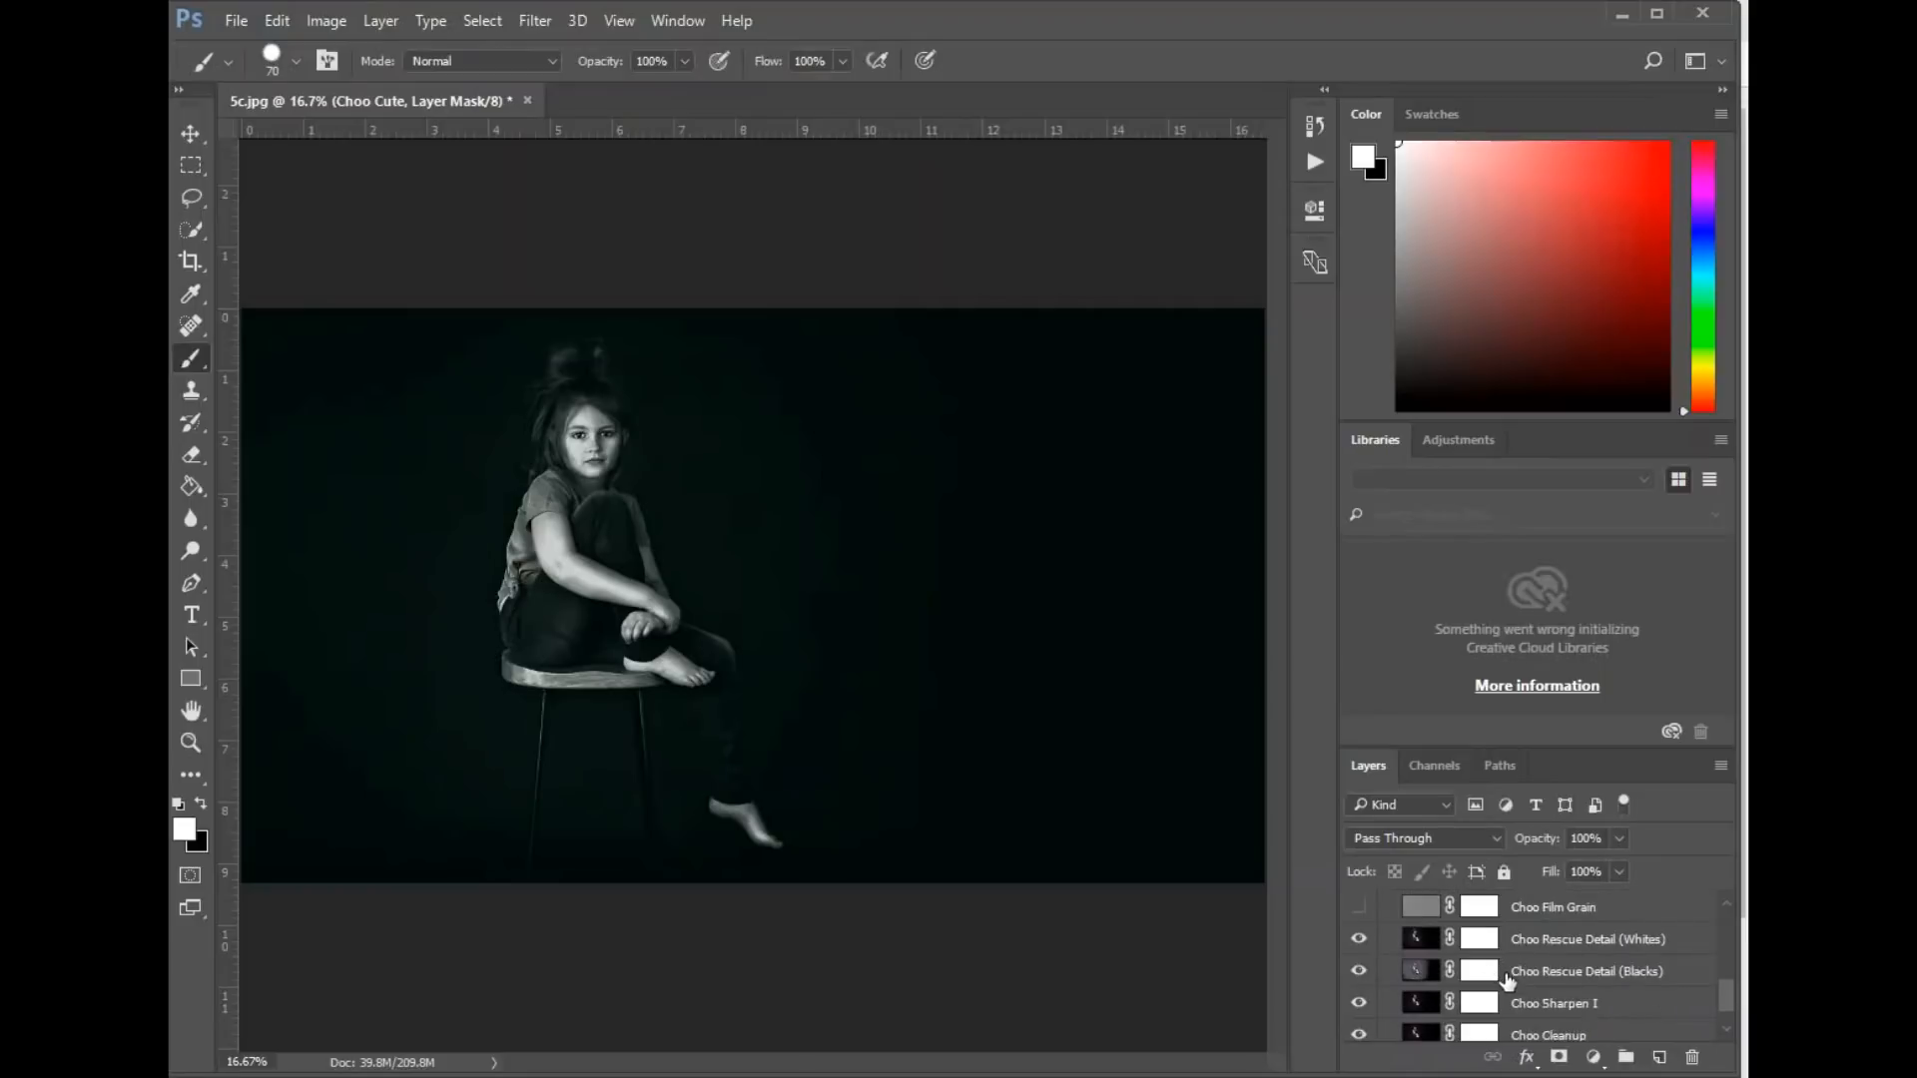
# Turn on the Choo Lighten layer in the Choo Cute group.
pyautogui.scroll(2, 1507, 978)
pyautogui.scroll(5, 1508, 978)
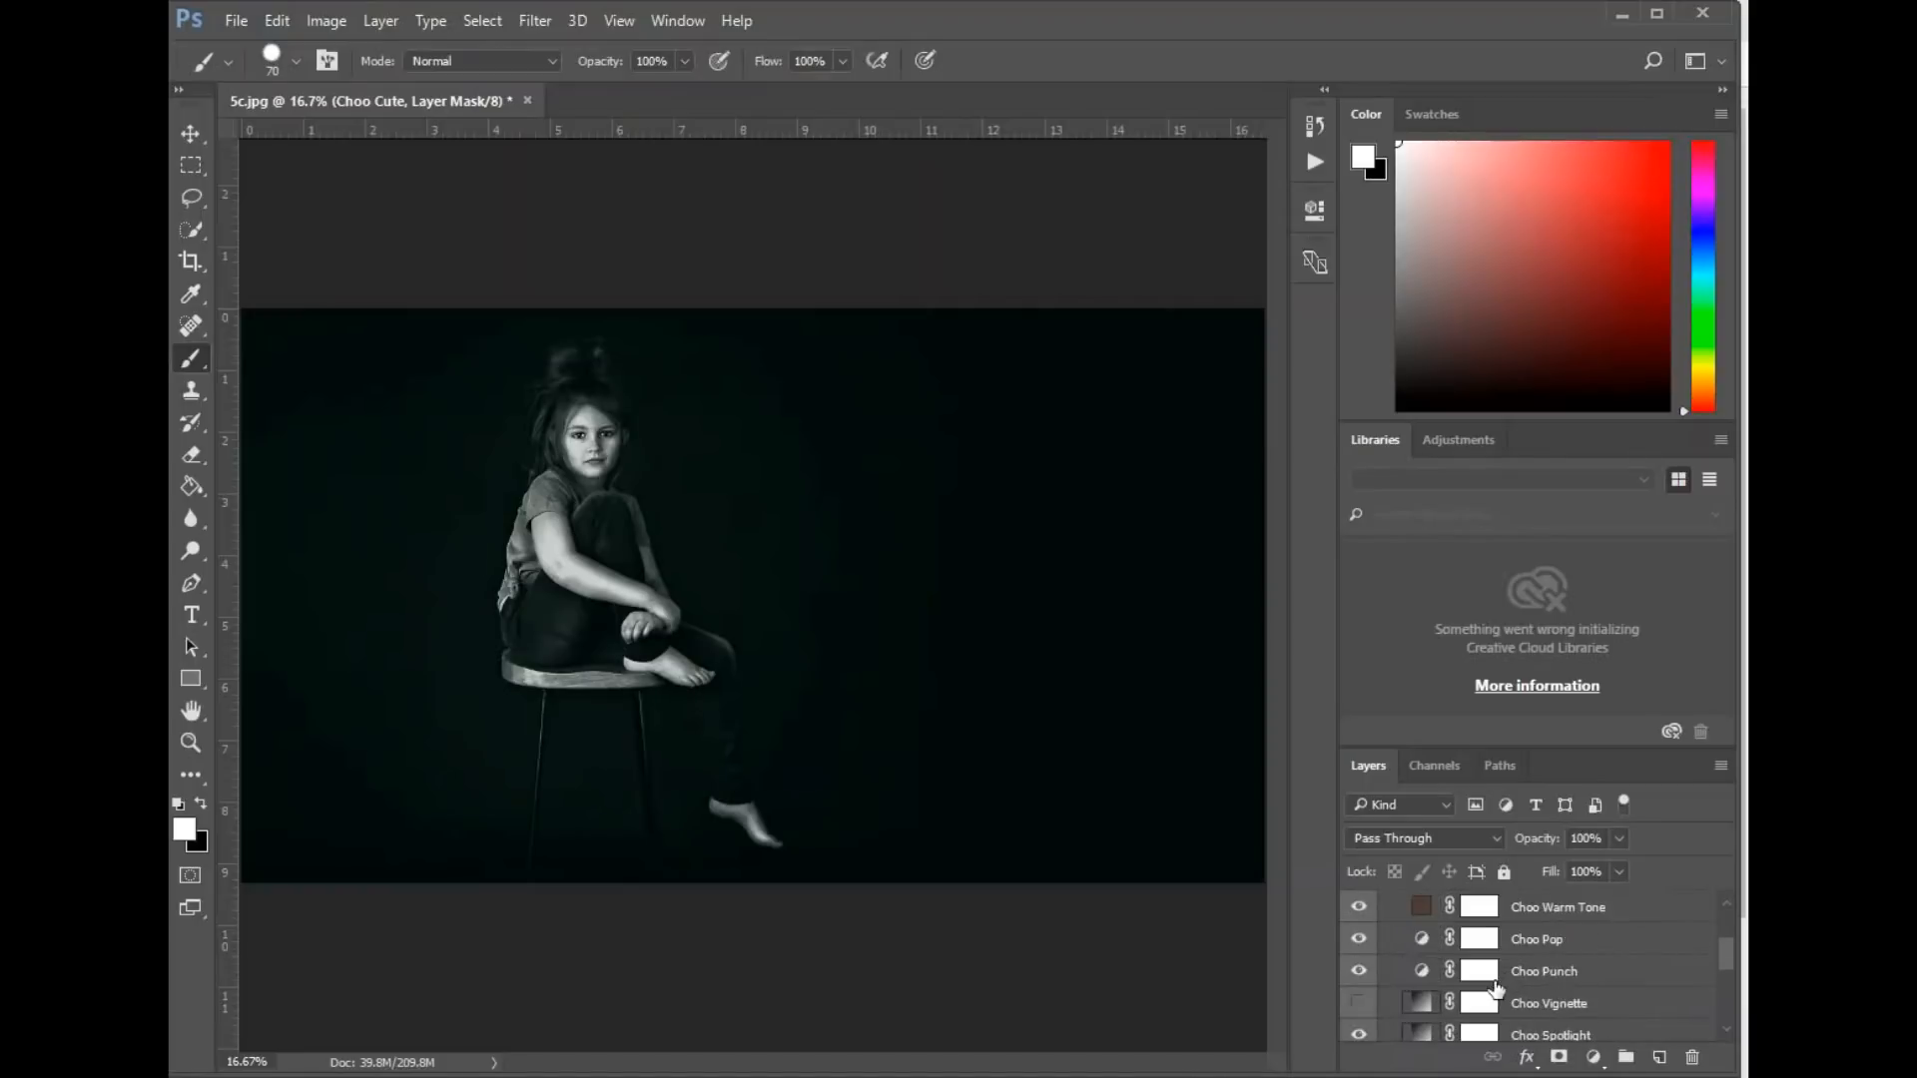
pyautogui.scroll(3, 1503, 983)
pyautogui.scroll(1, 1497, 988)
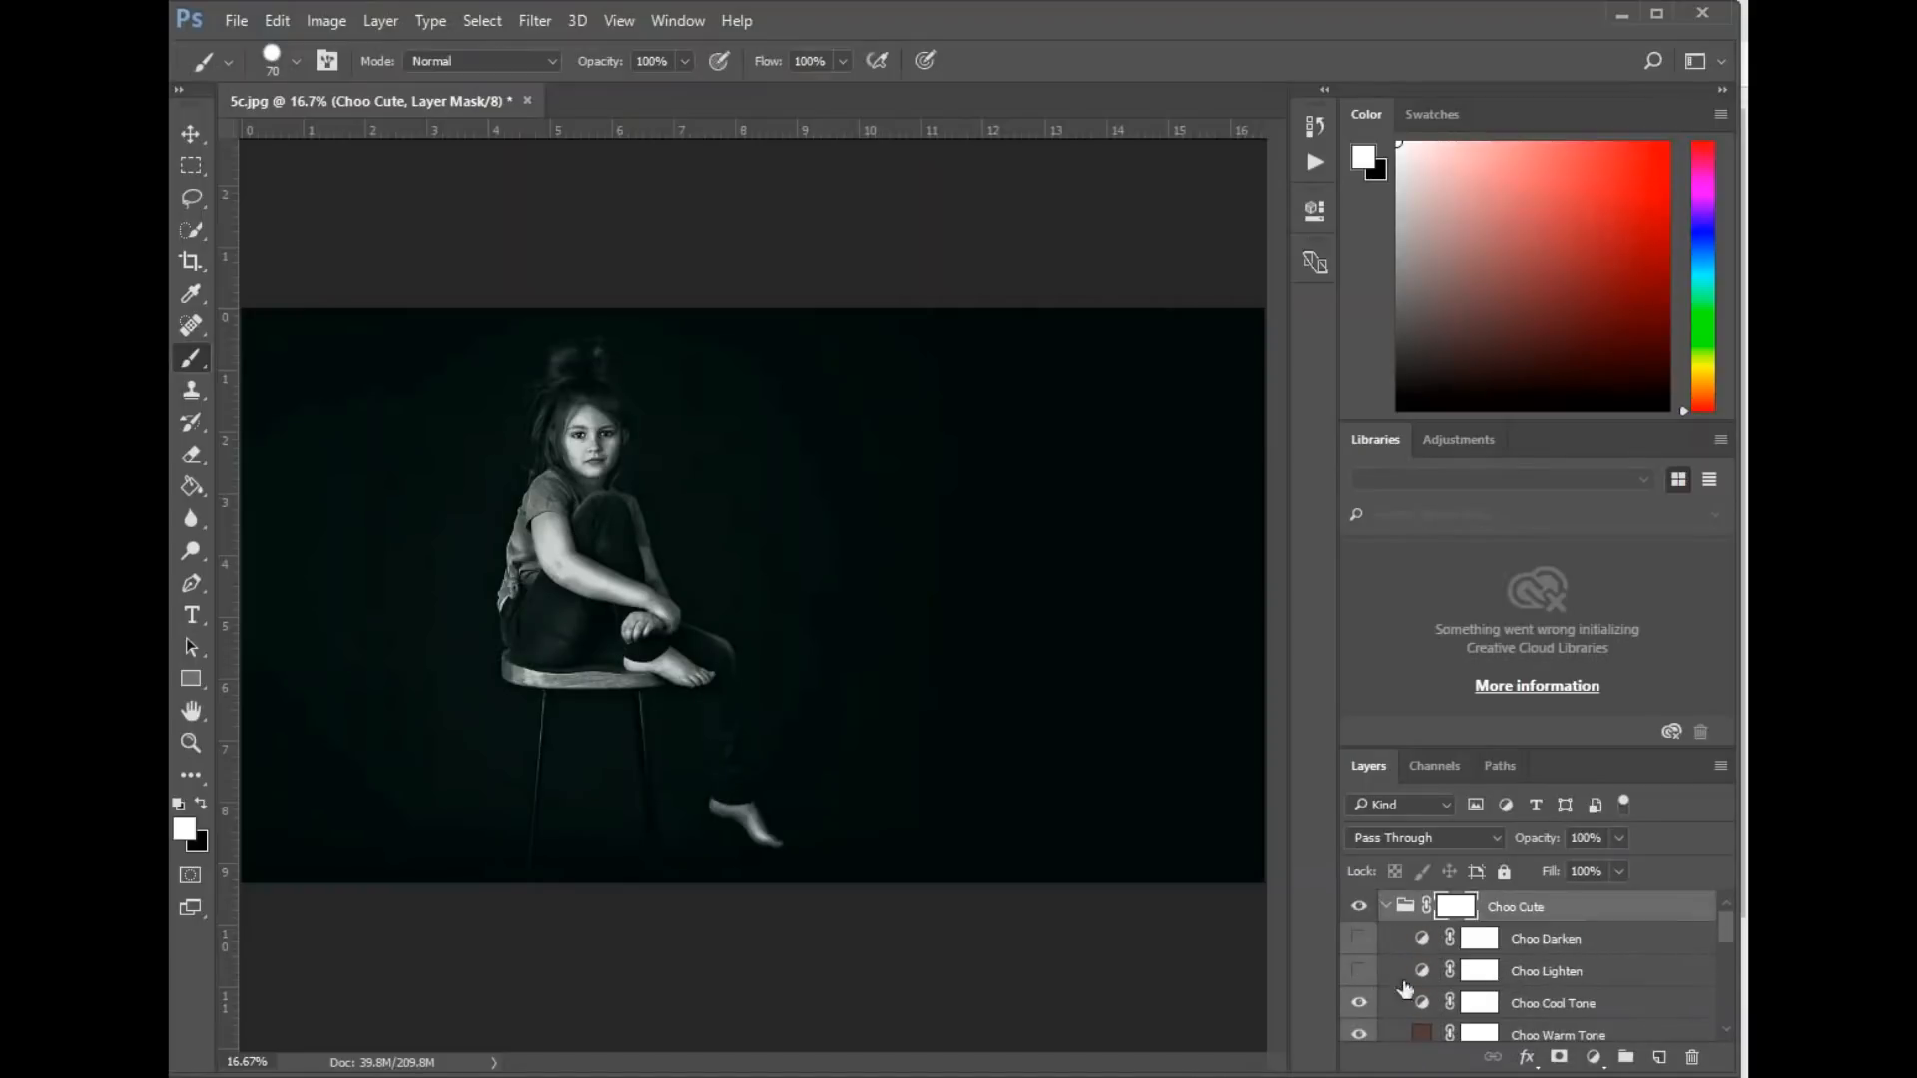
pyautogui.click(1359, 971)
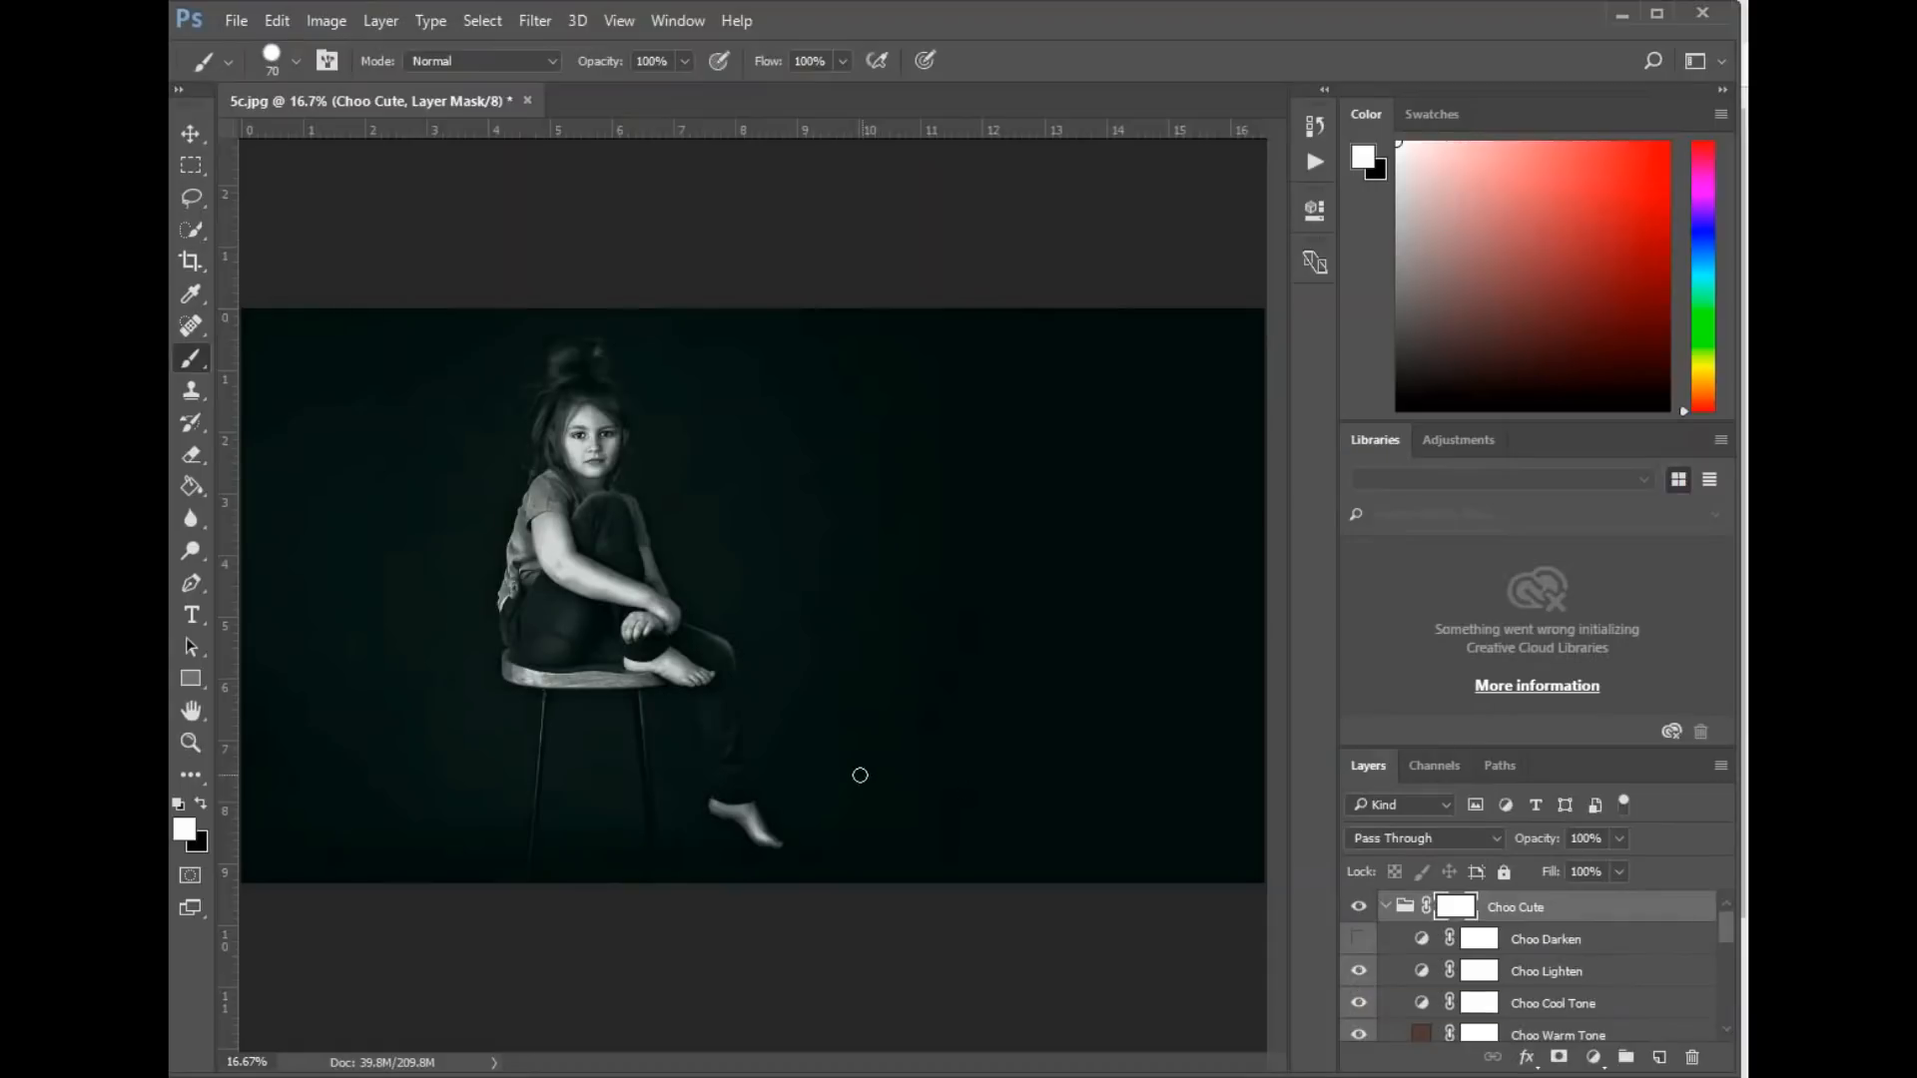
# Toggle the Choo Warm Tone layer off and on to compare, and set its opacity to 30%.
pyautogui.scroll(-2, 1402, 978)
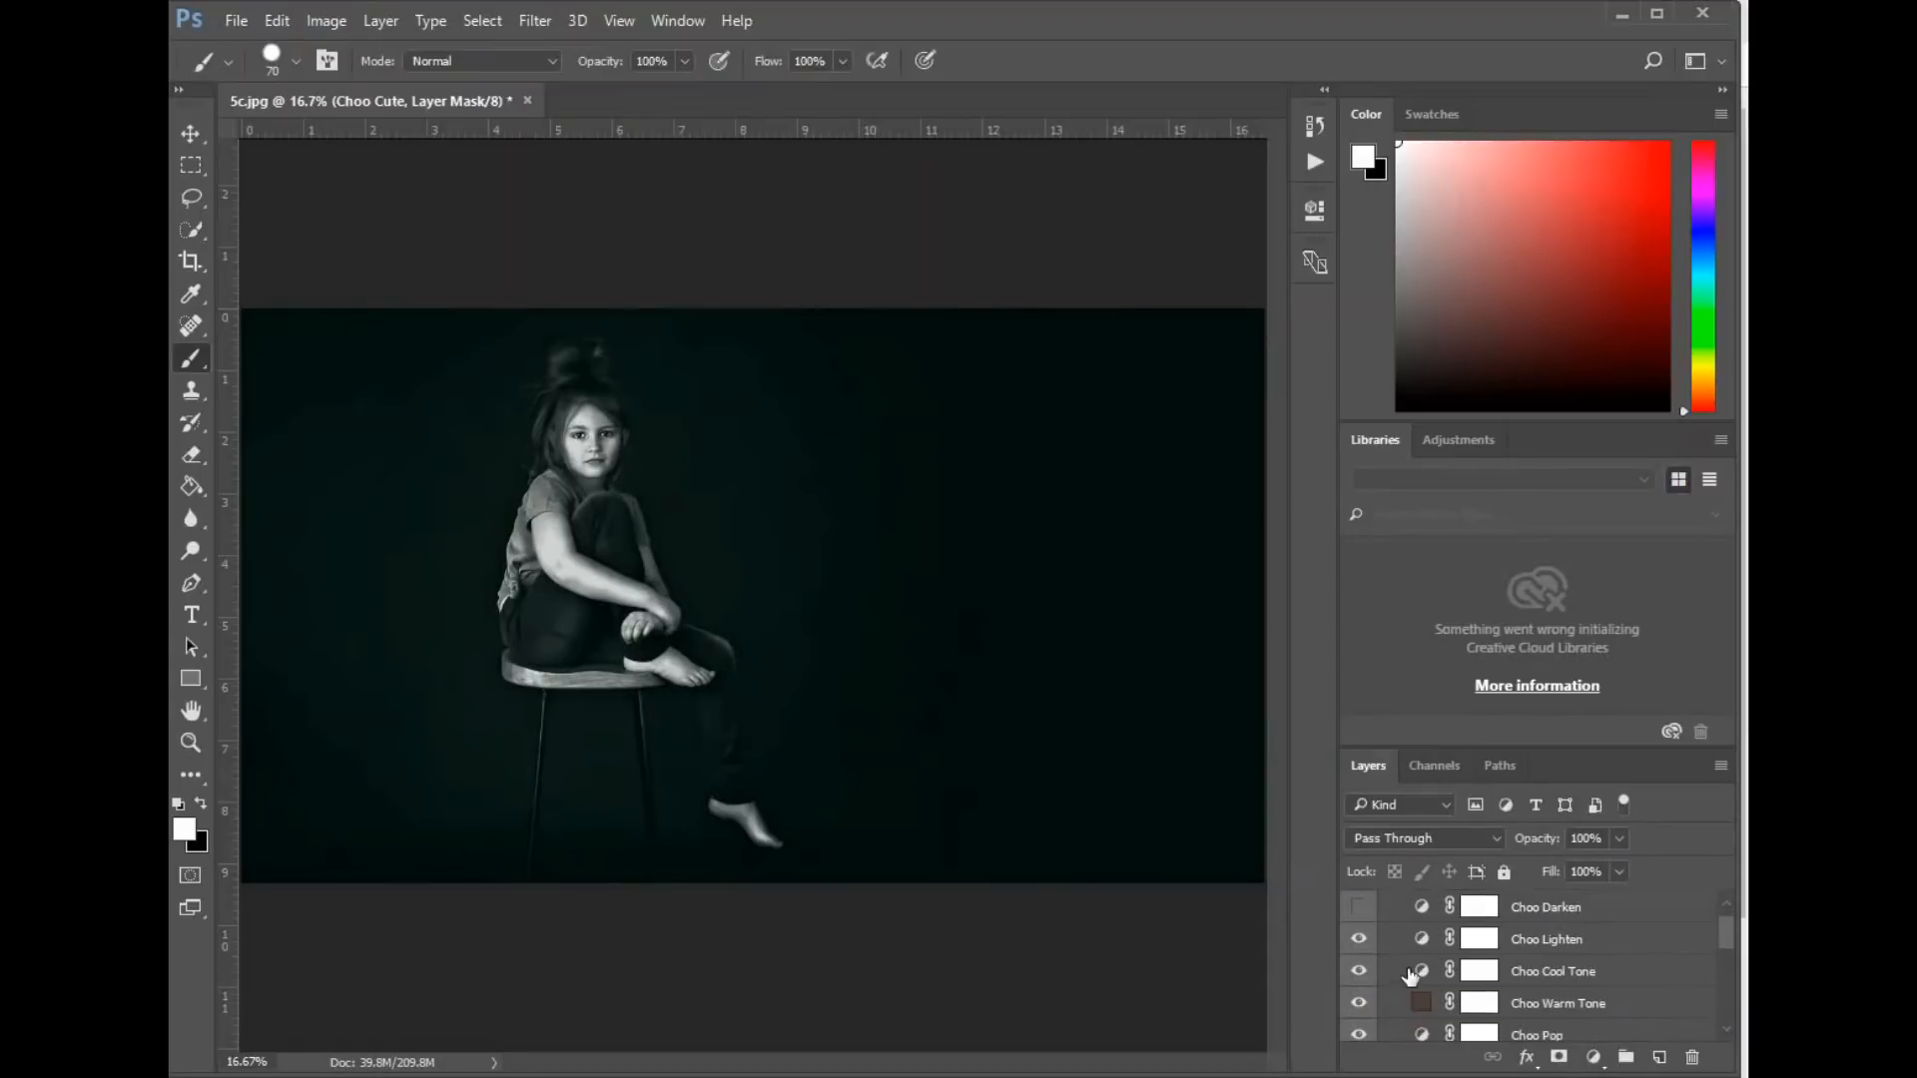
pyautogui.click(1360, 971)
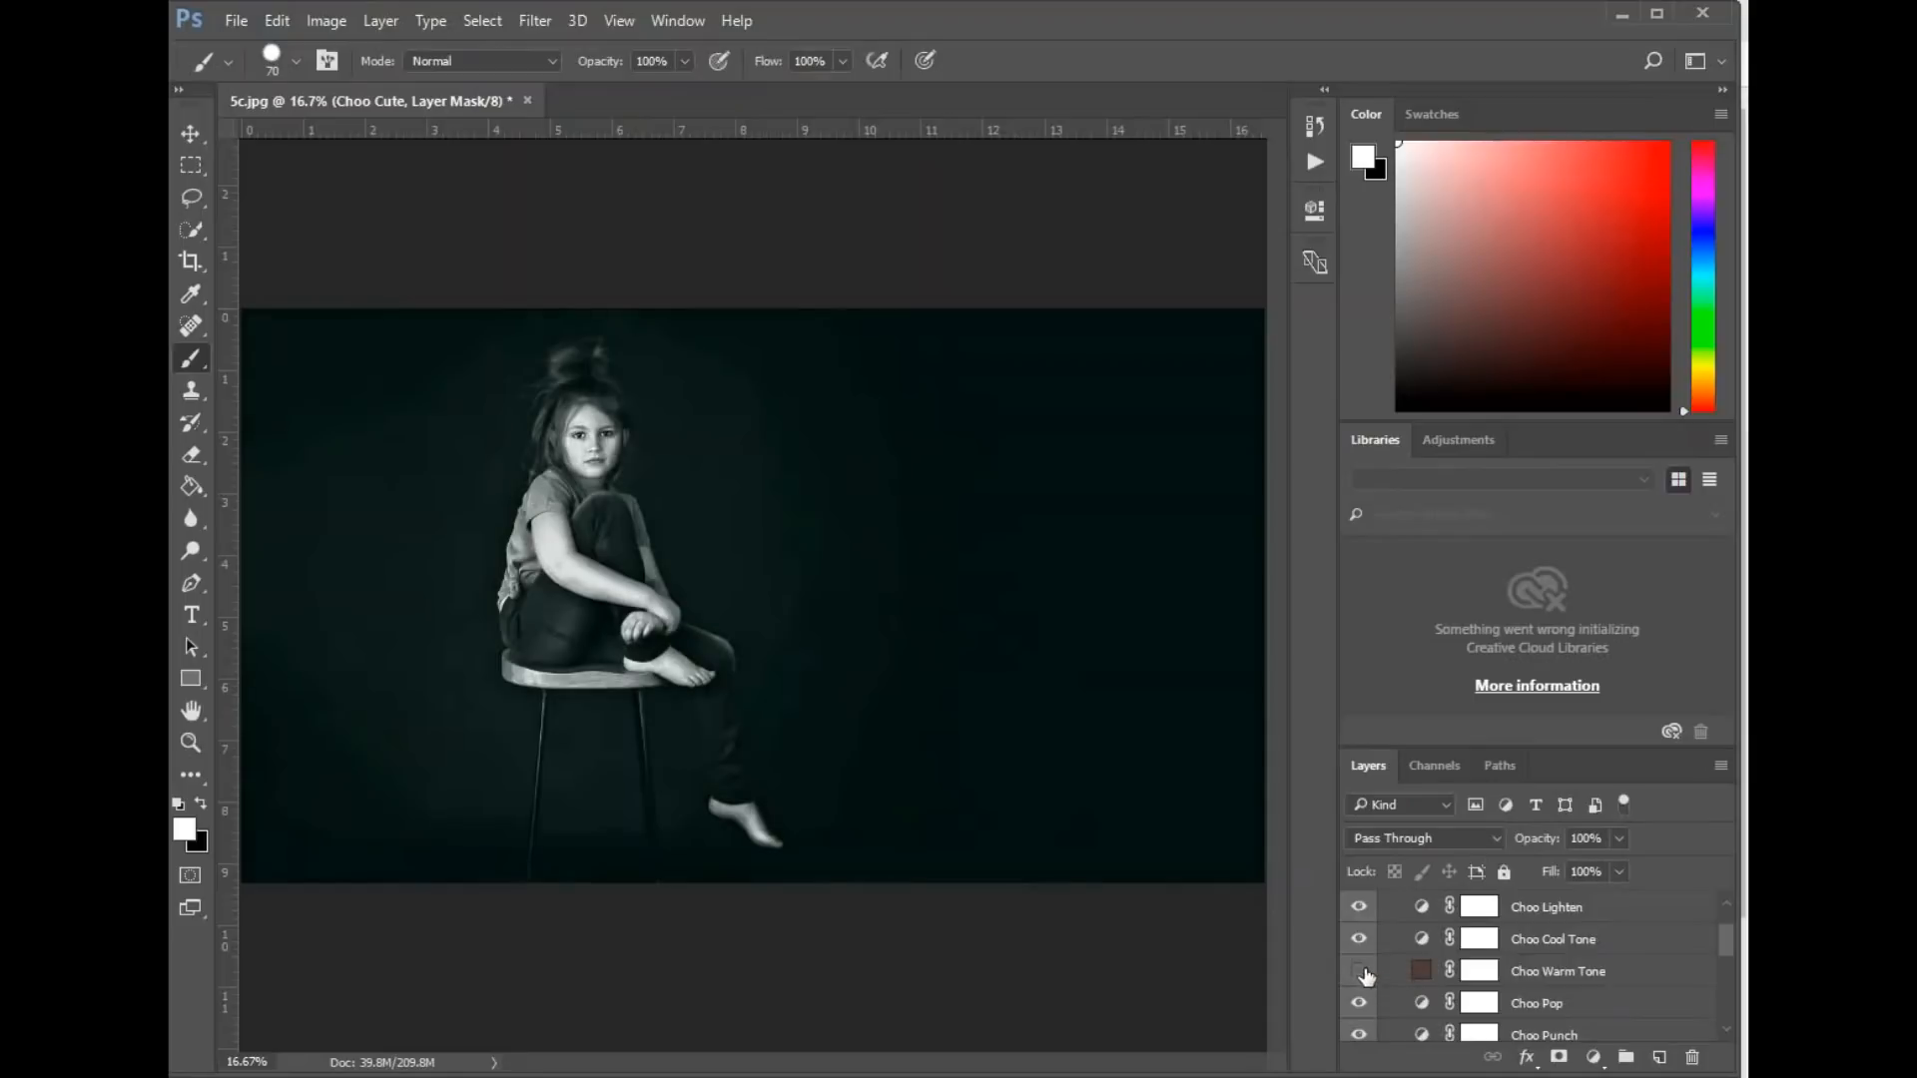
pyautogui.click(1360, 971)
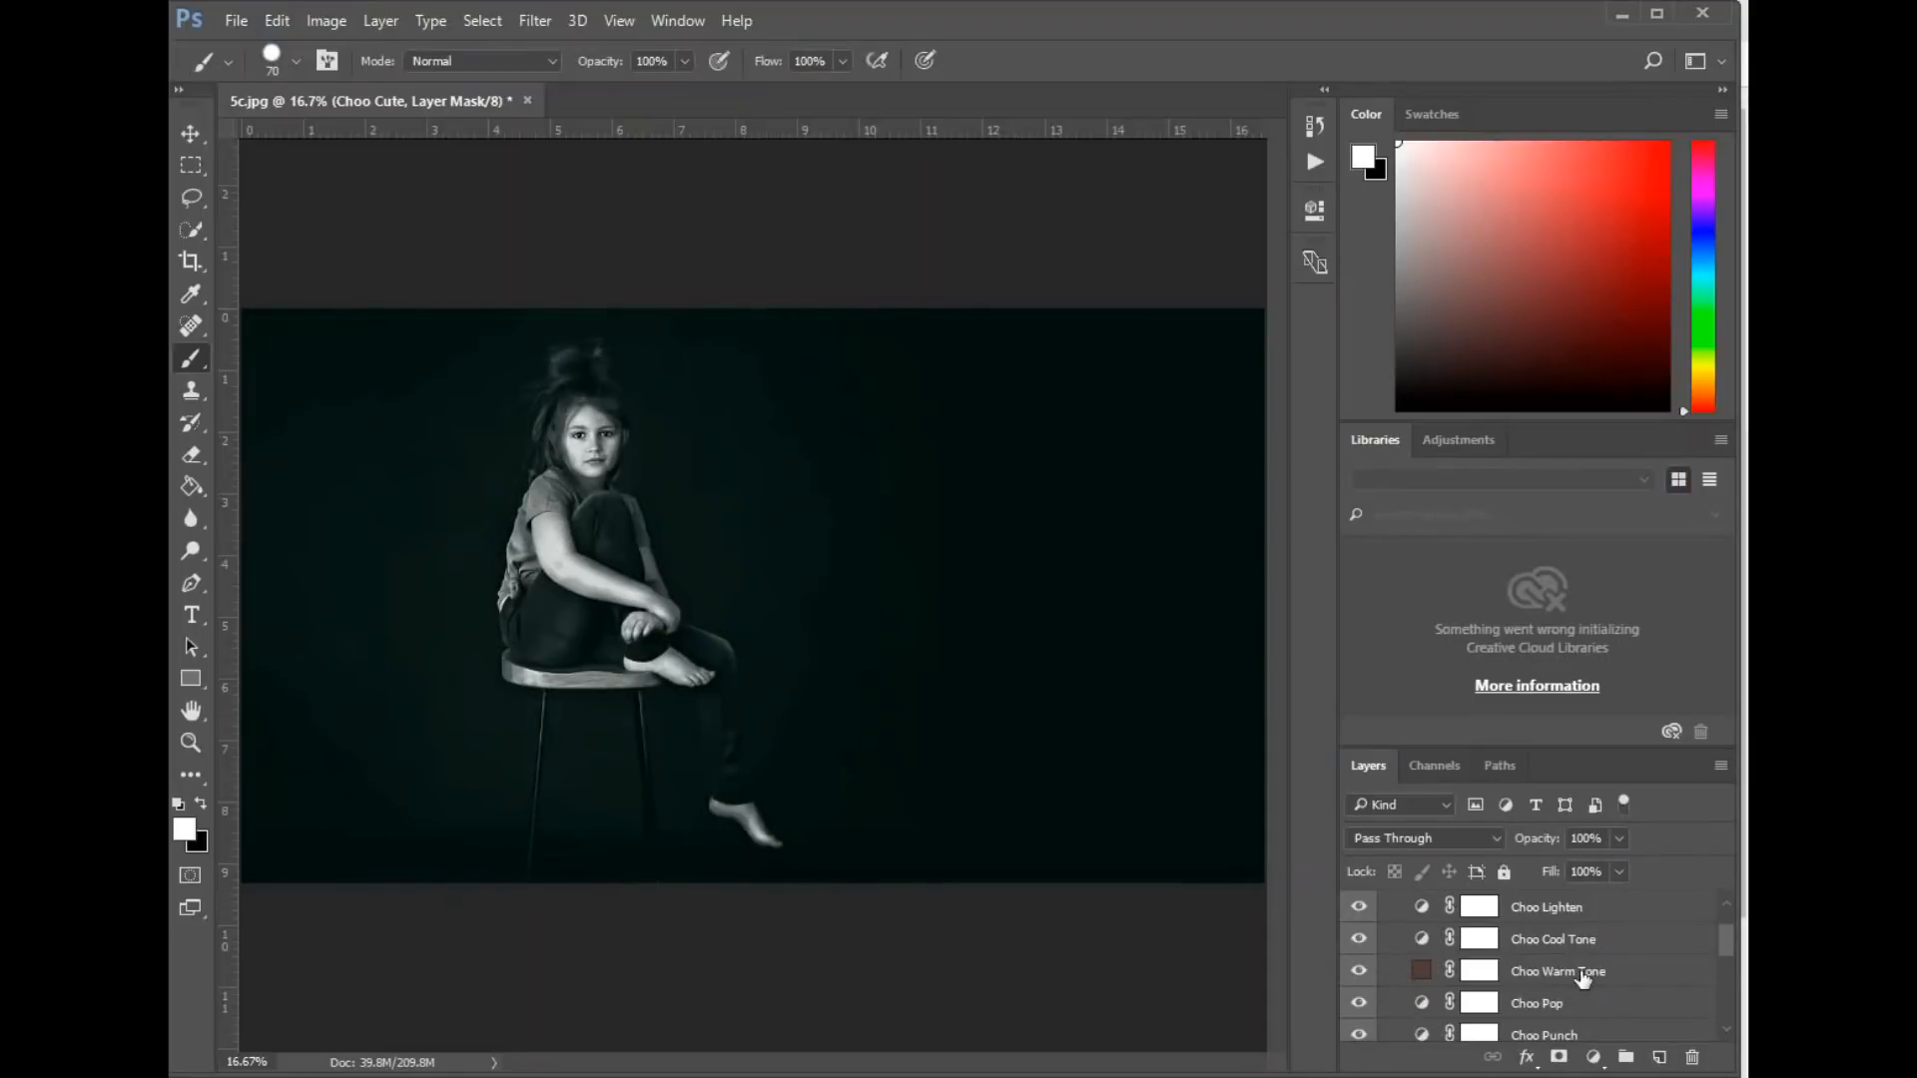
pyautogui.click(1583, 973)
pyautogui.moveTo(1589, 866); pyautogui.dragTo(1589, 869)
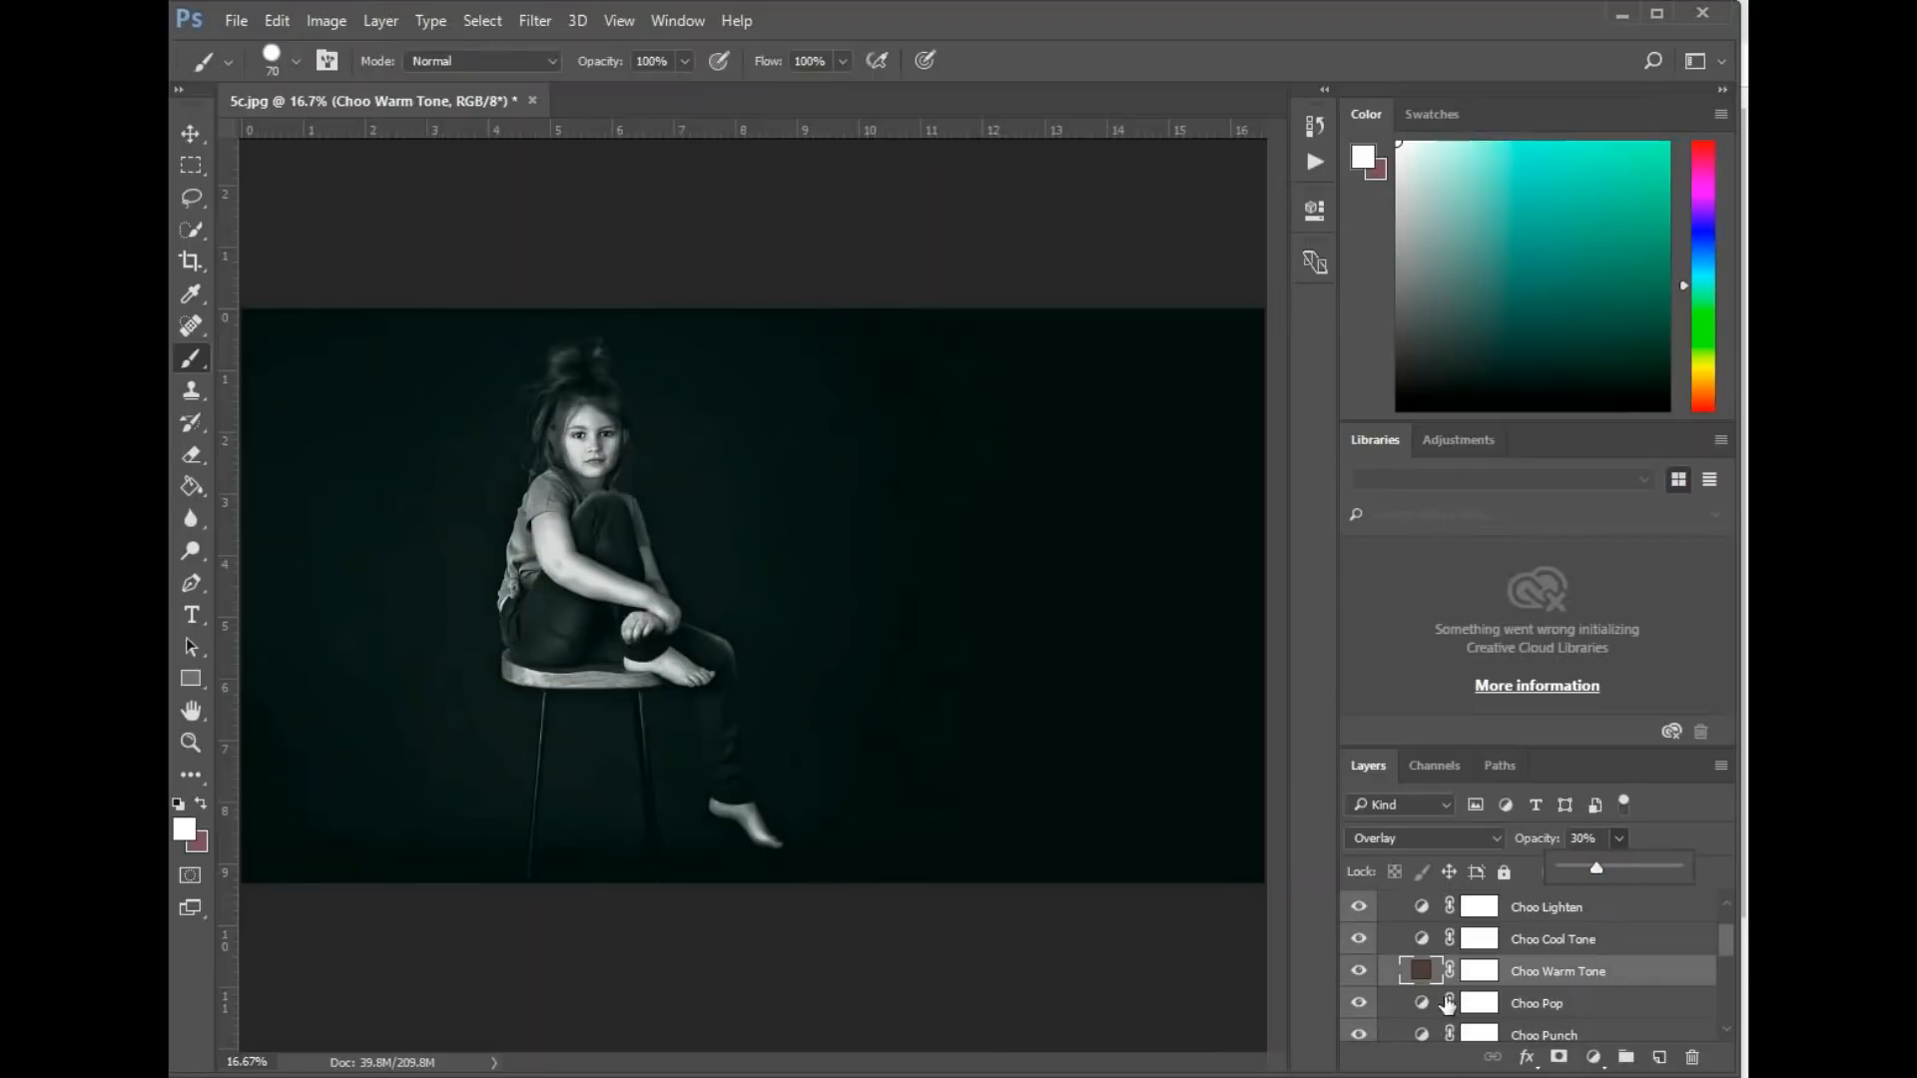
# Toggle the visibility of the Choo Pop layer to compare its effect on the portrait.
pyautogui.scroll(-1, 1438, 1003)
pyautogui.click(1361, 971)
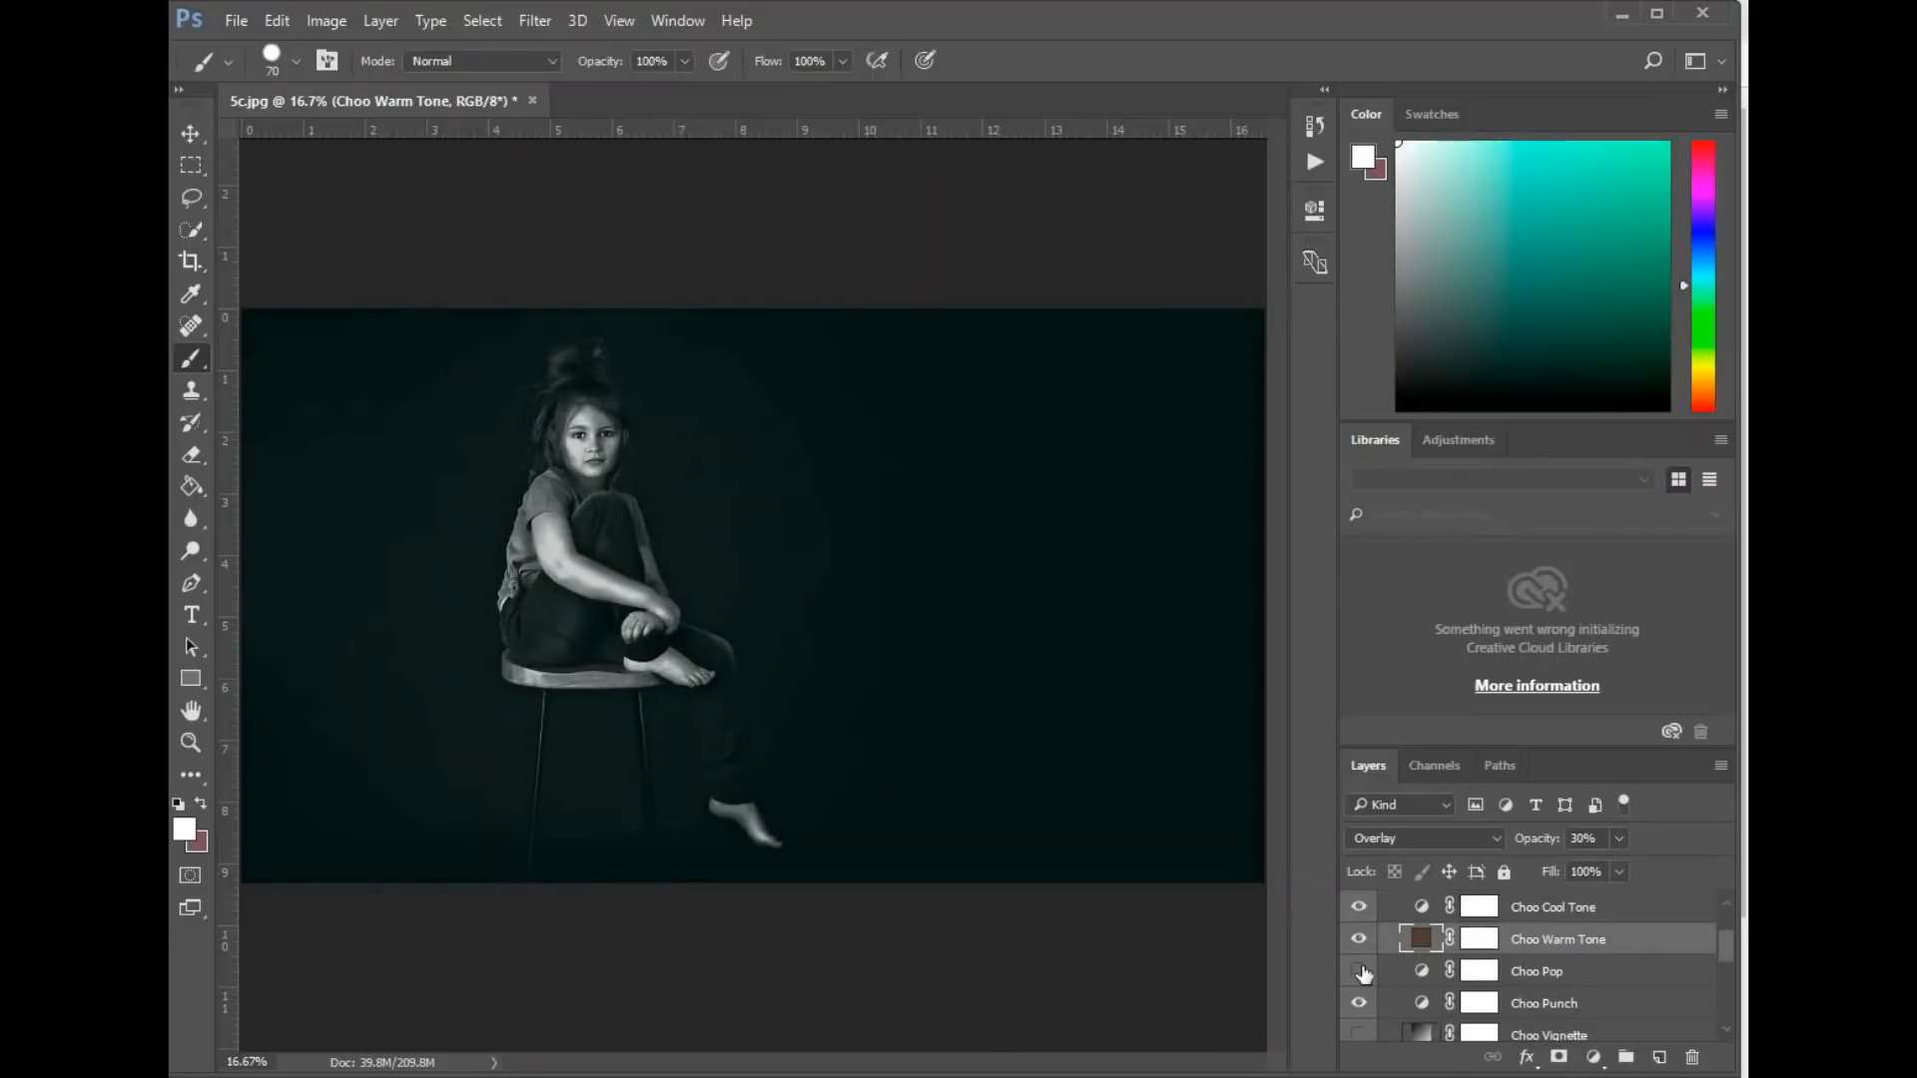
pyautogui.click(1362, 972)
pyautogui.click(1360, 971)
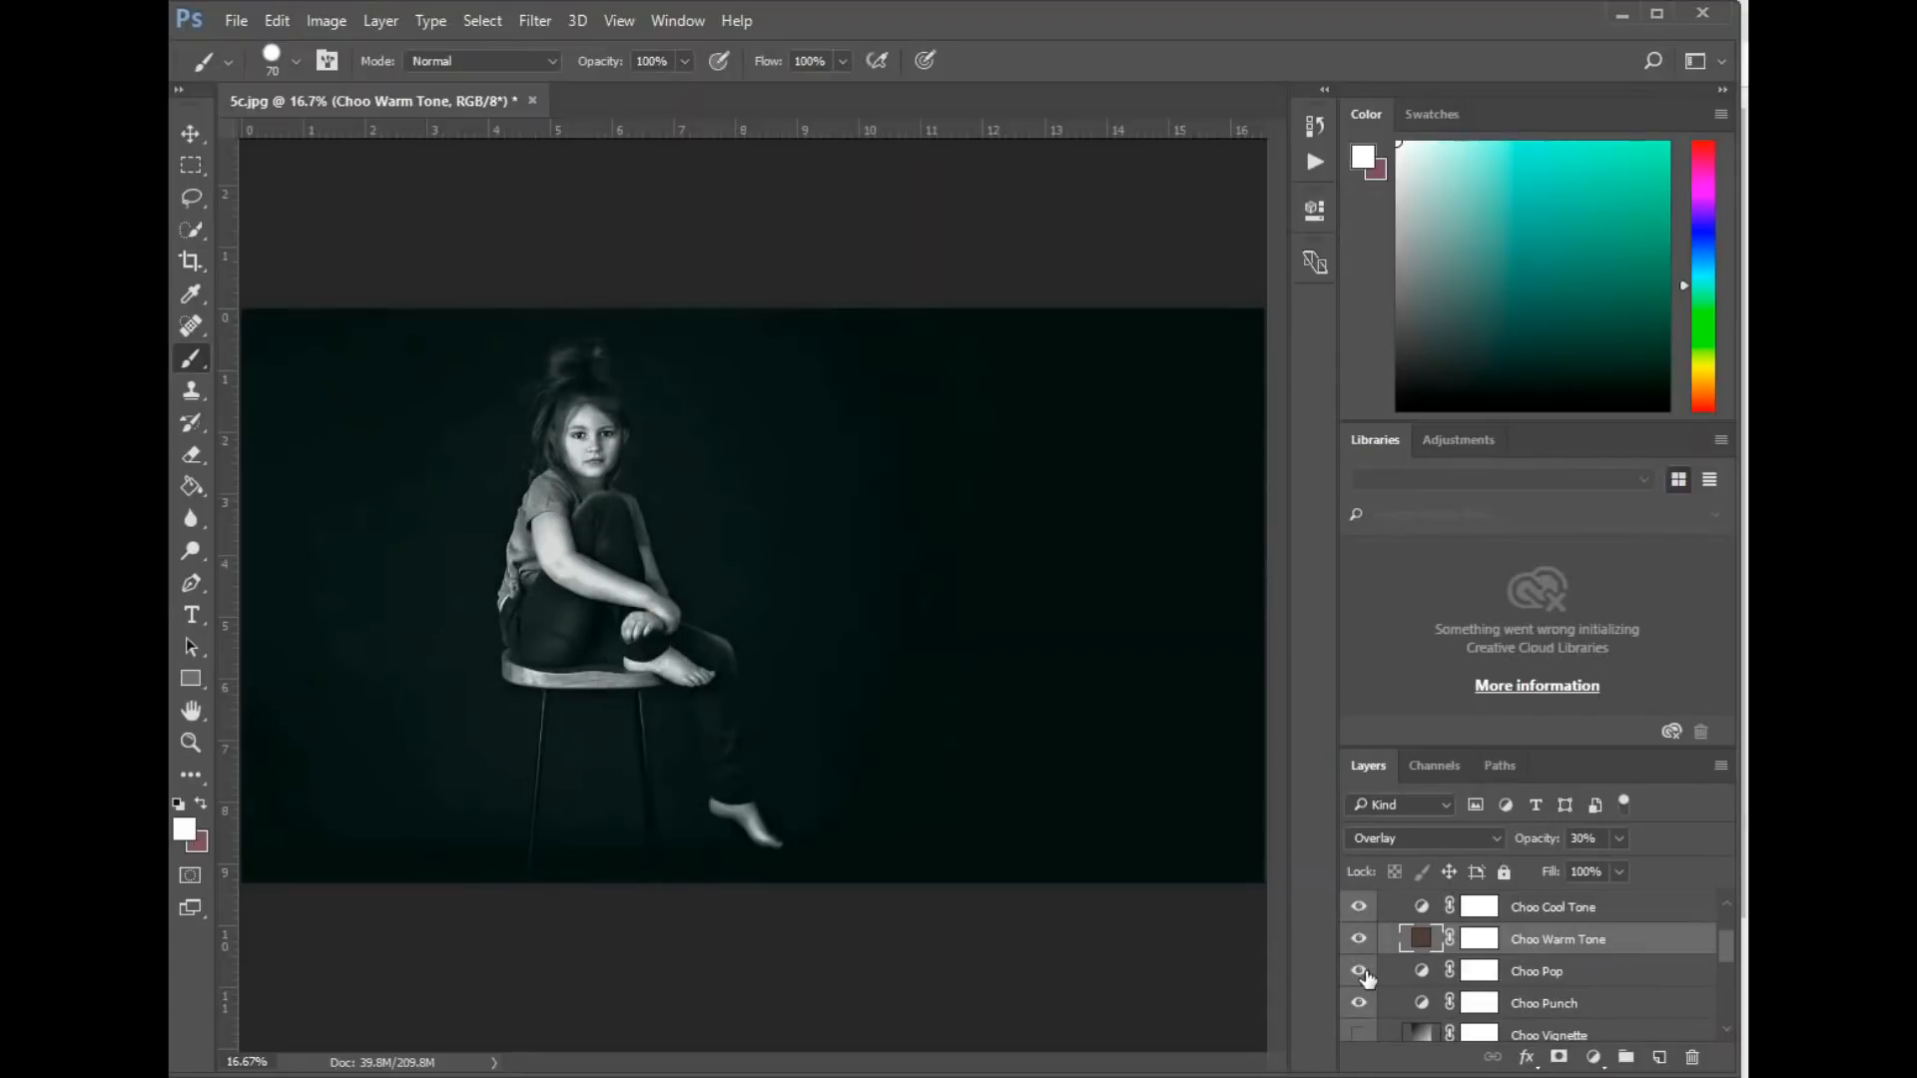
# Toggle the visibility of the Choo Punch layer and reduce its opacity to 79%.
pyautogui.scroll(-1, 1365, 974)
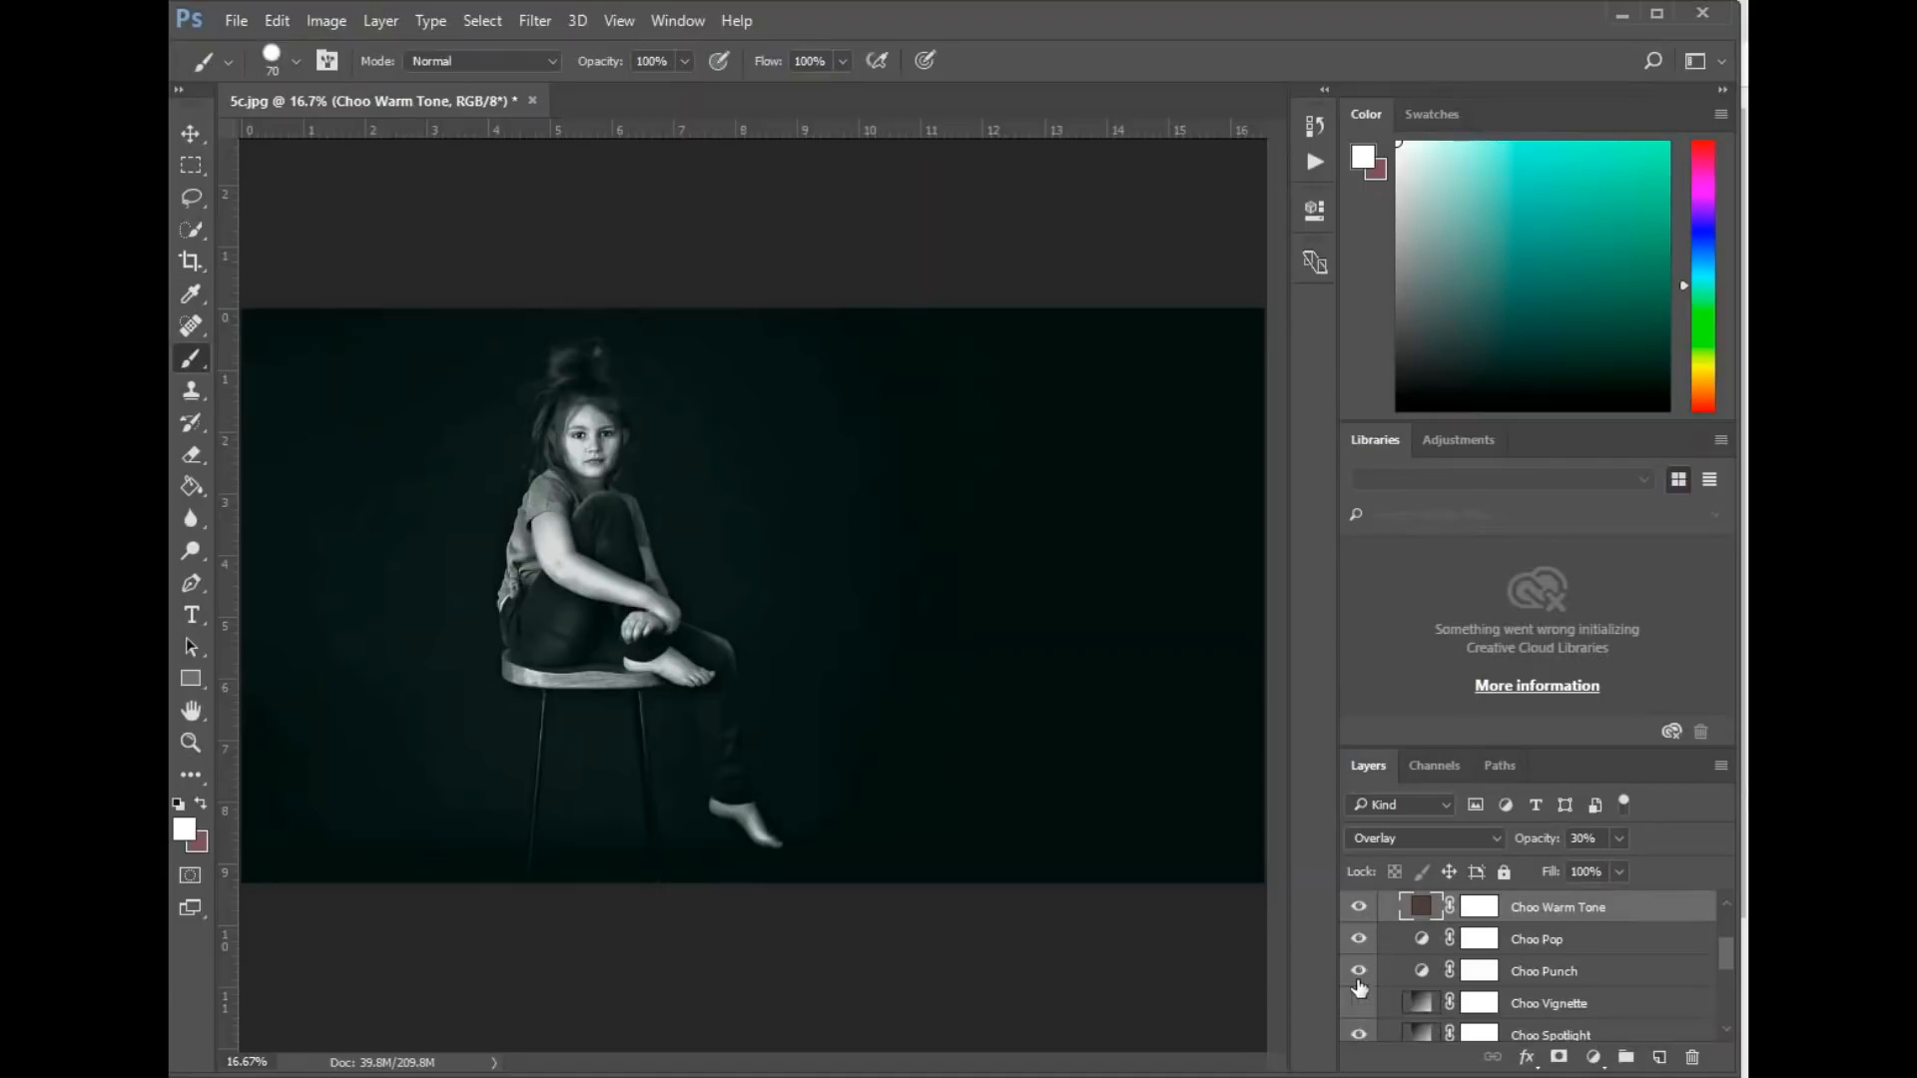
pyautogui.click(1358, 971)
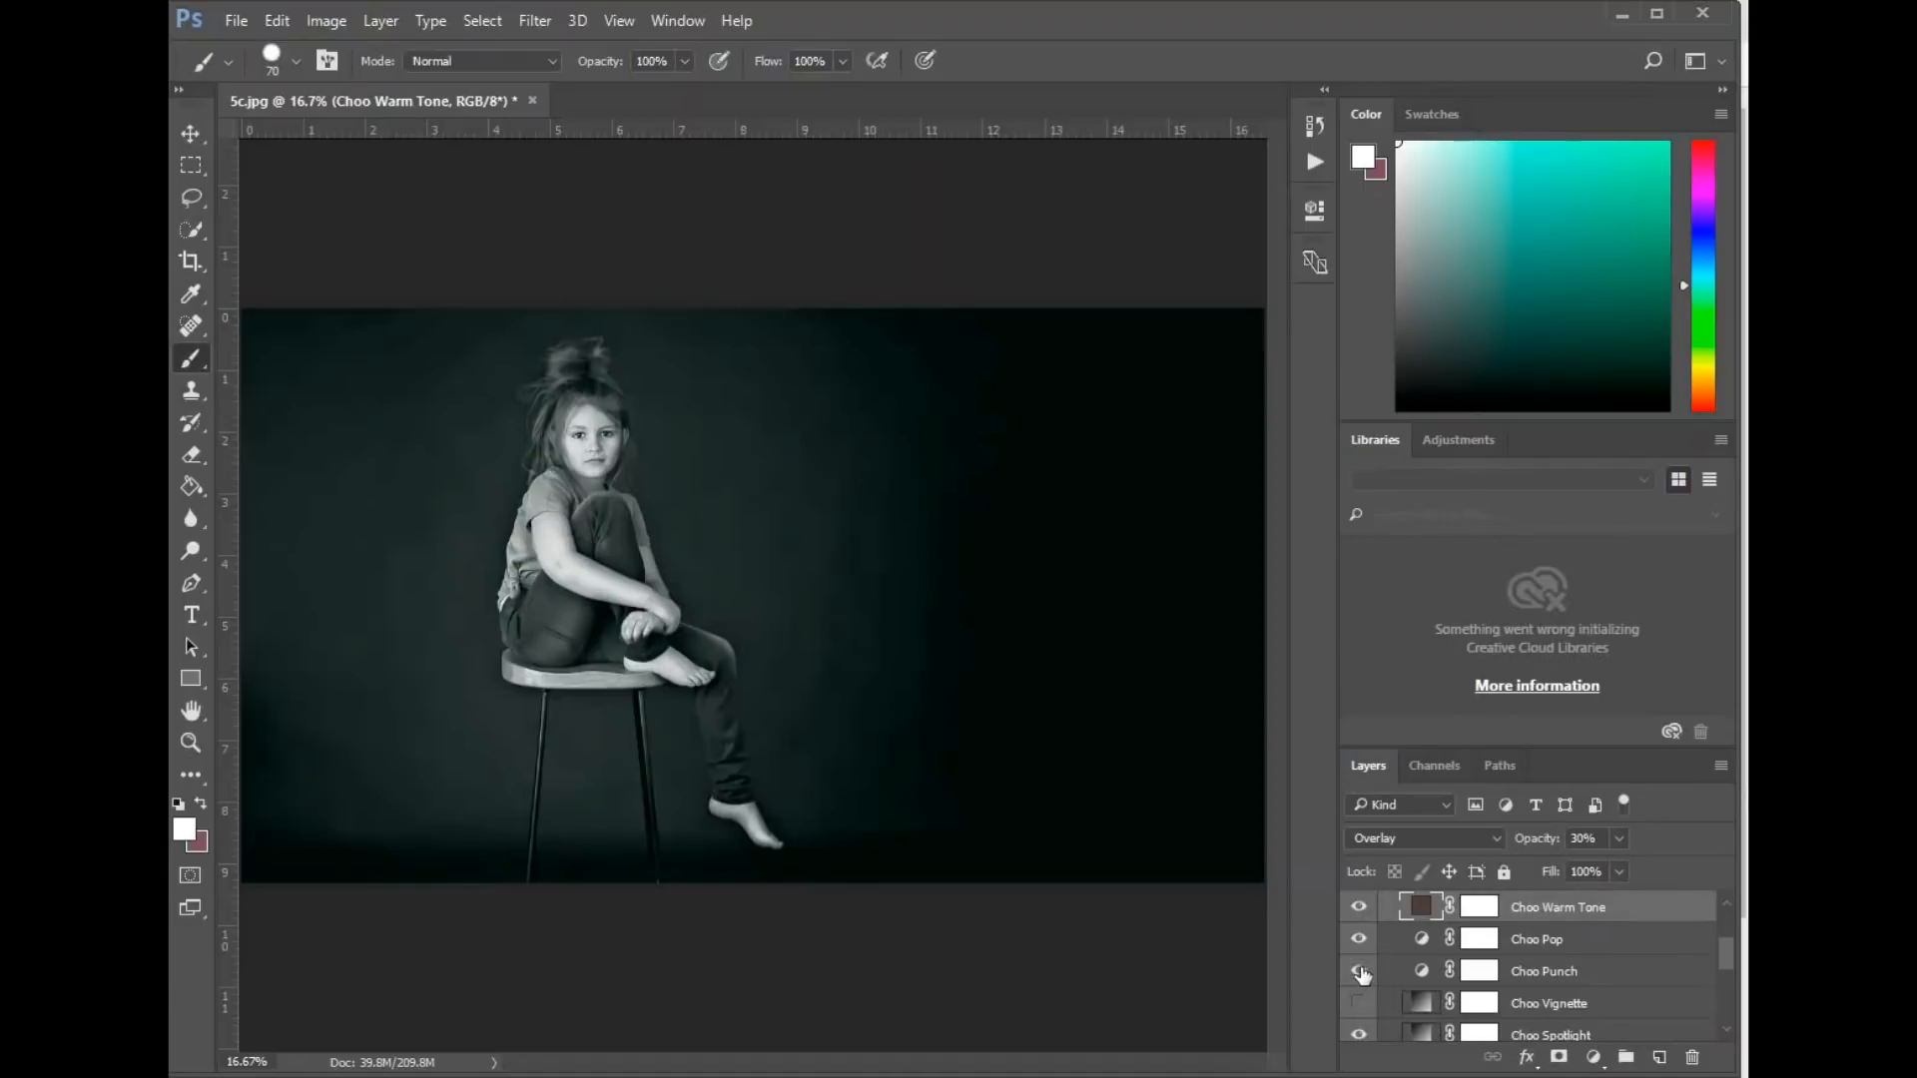
pyautogui.click(1359, 971)
pyautogui.click(1573, 978)
pyautogui.click(1619, 838)
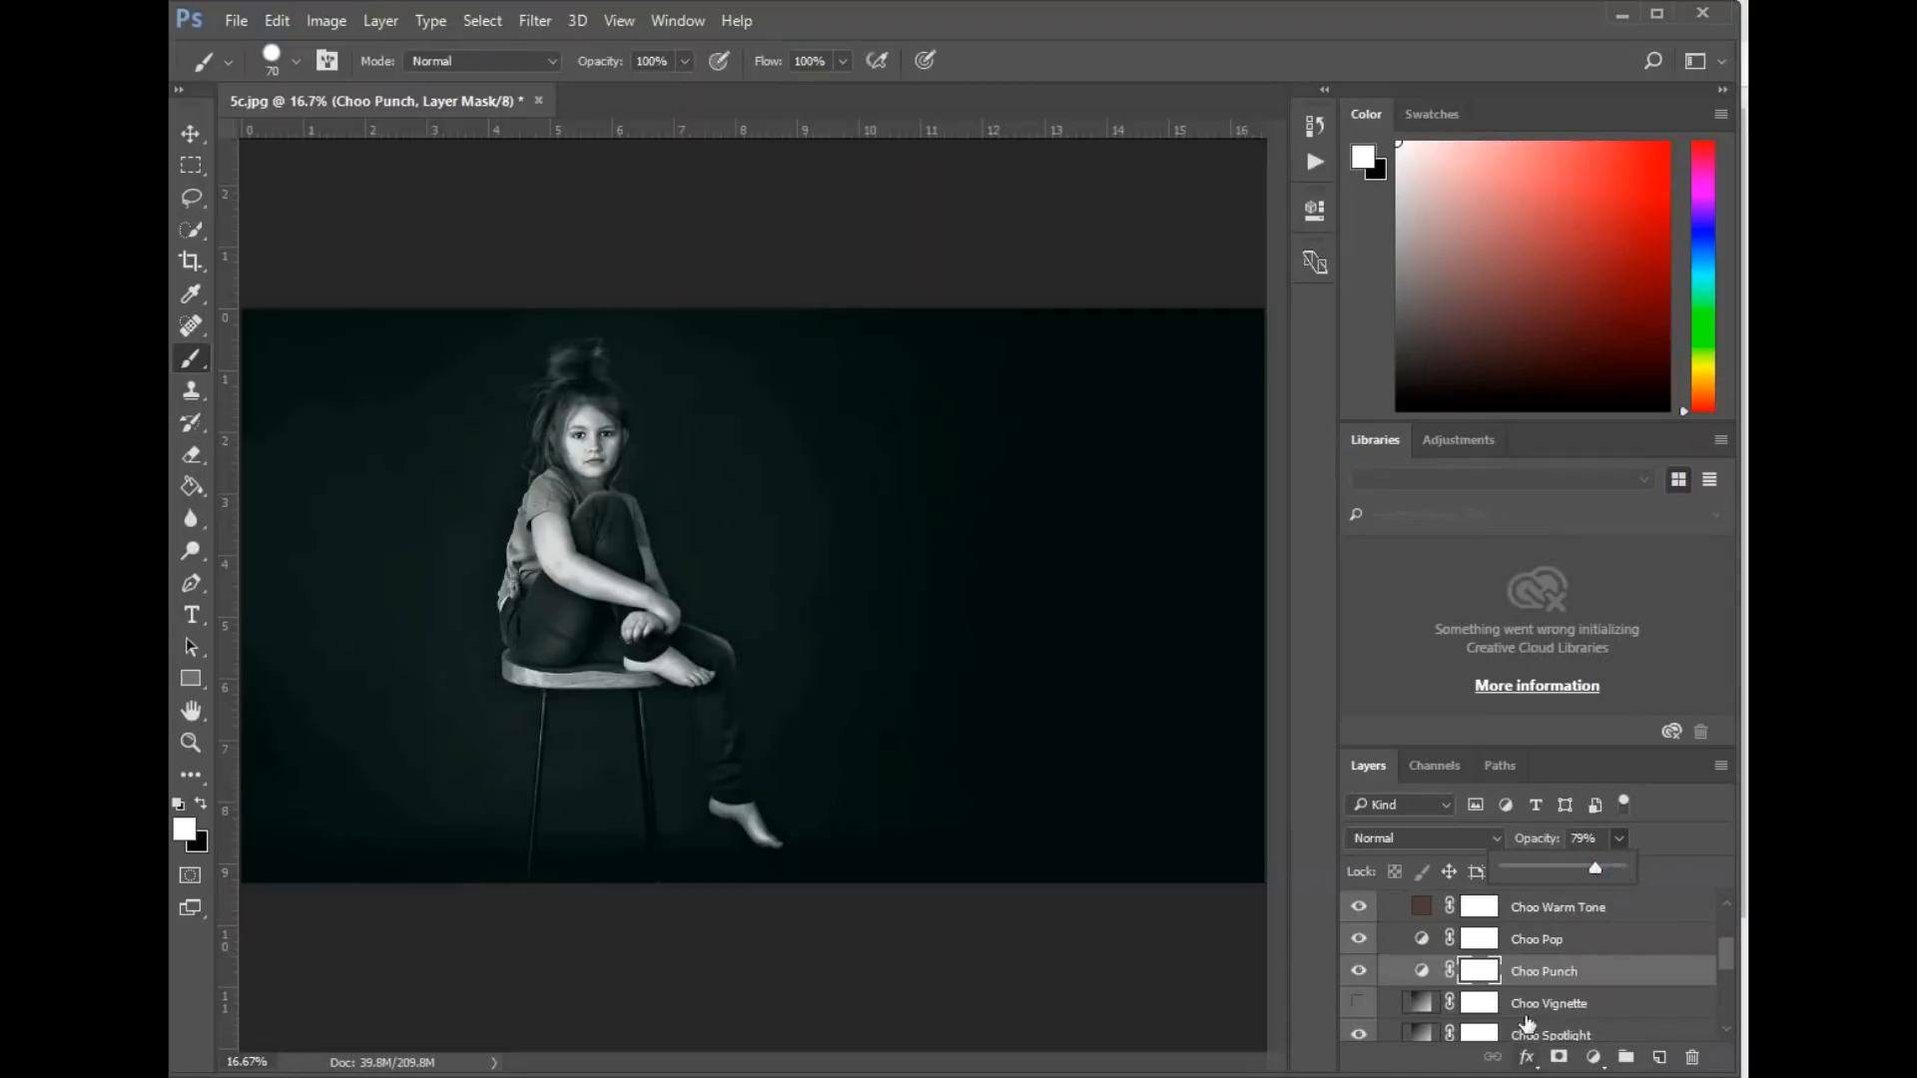
# Set the brush to black at size 600, try a stroke on the Choo Punch mask over the backdrop, and undo it.
pyautogui.scroll(-1, 1459, 973)
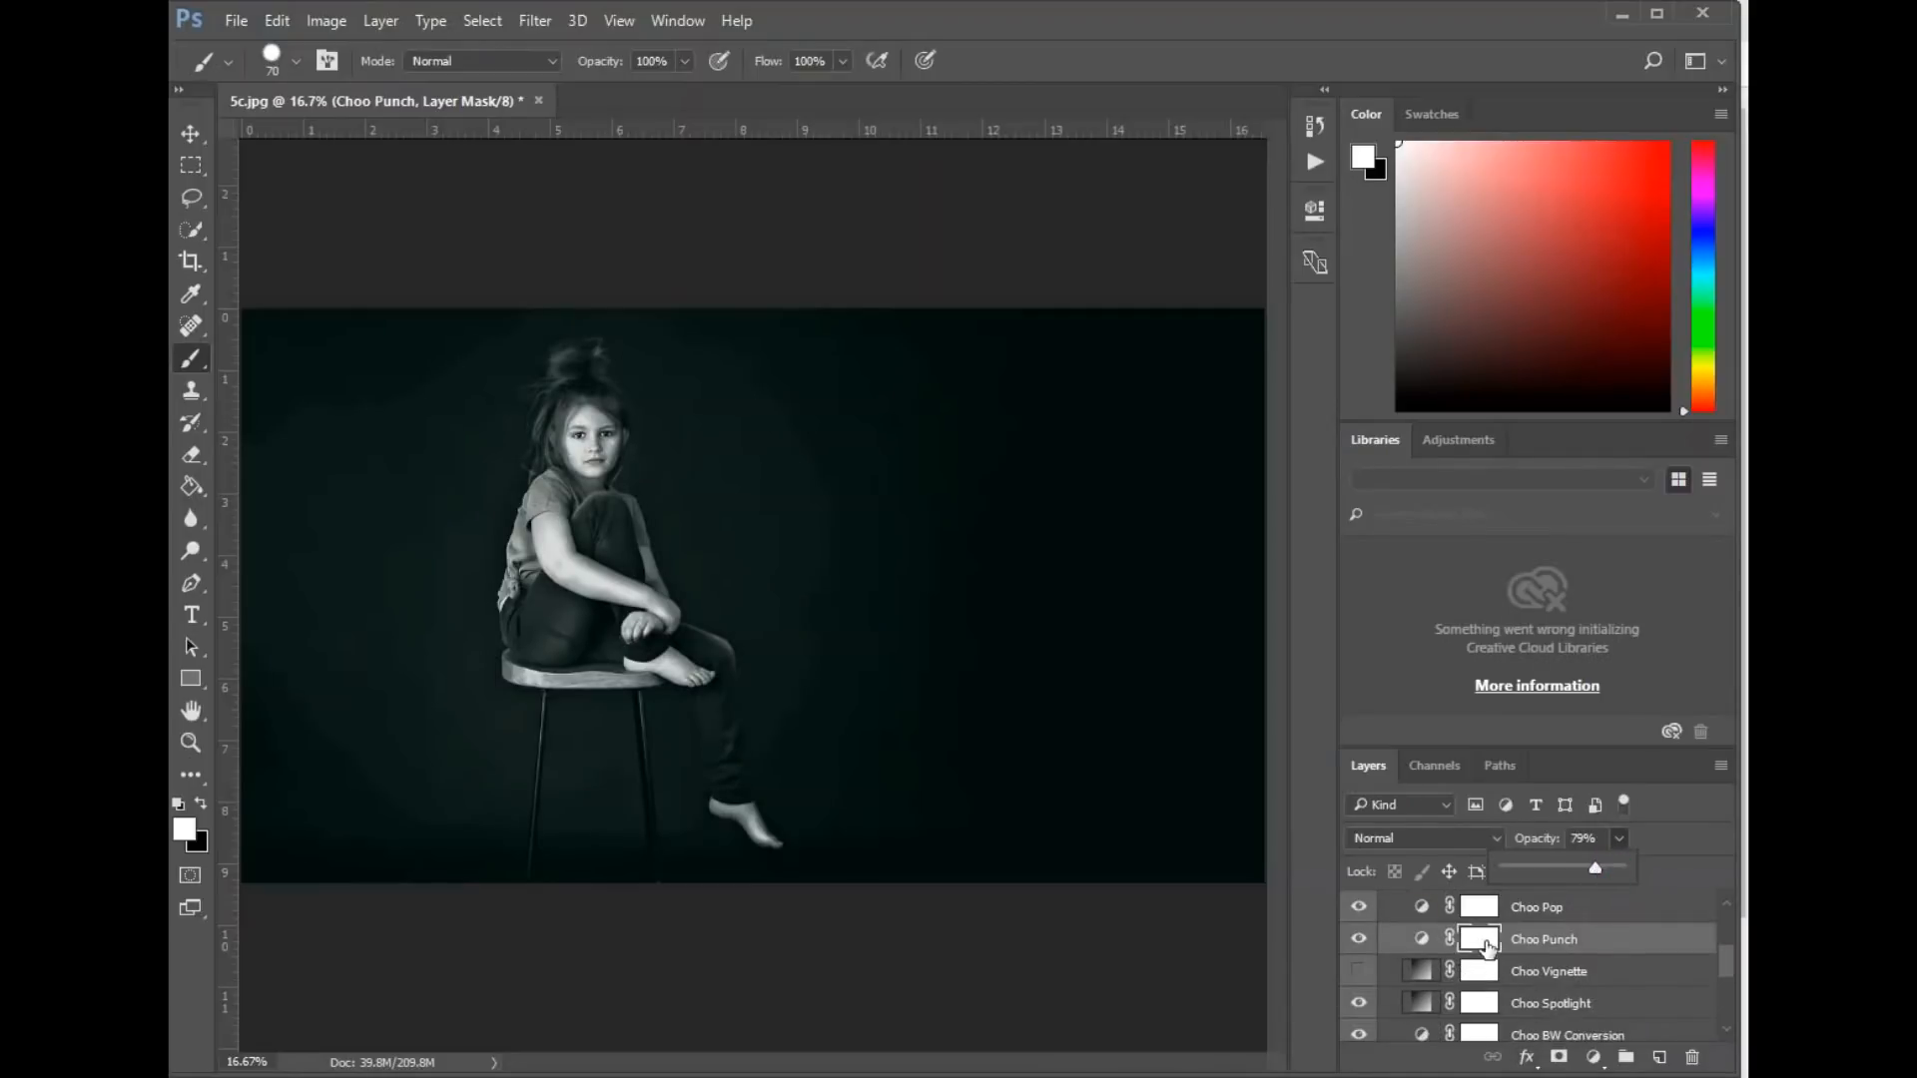
pyautogui.scroll(4, 1478, 949)
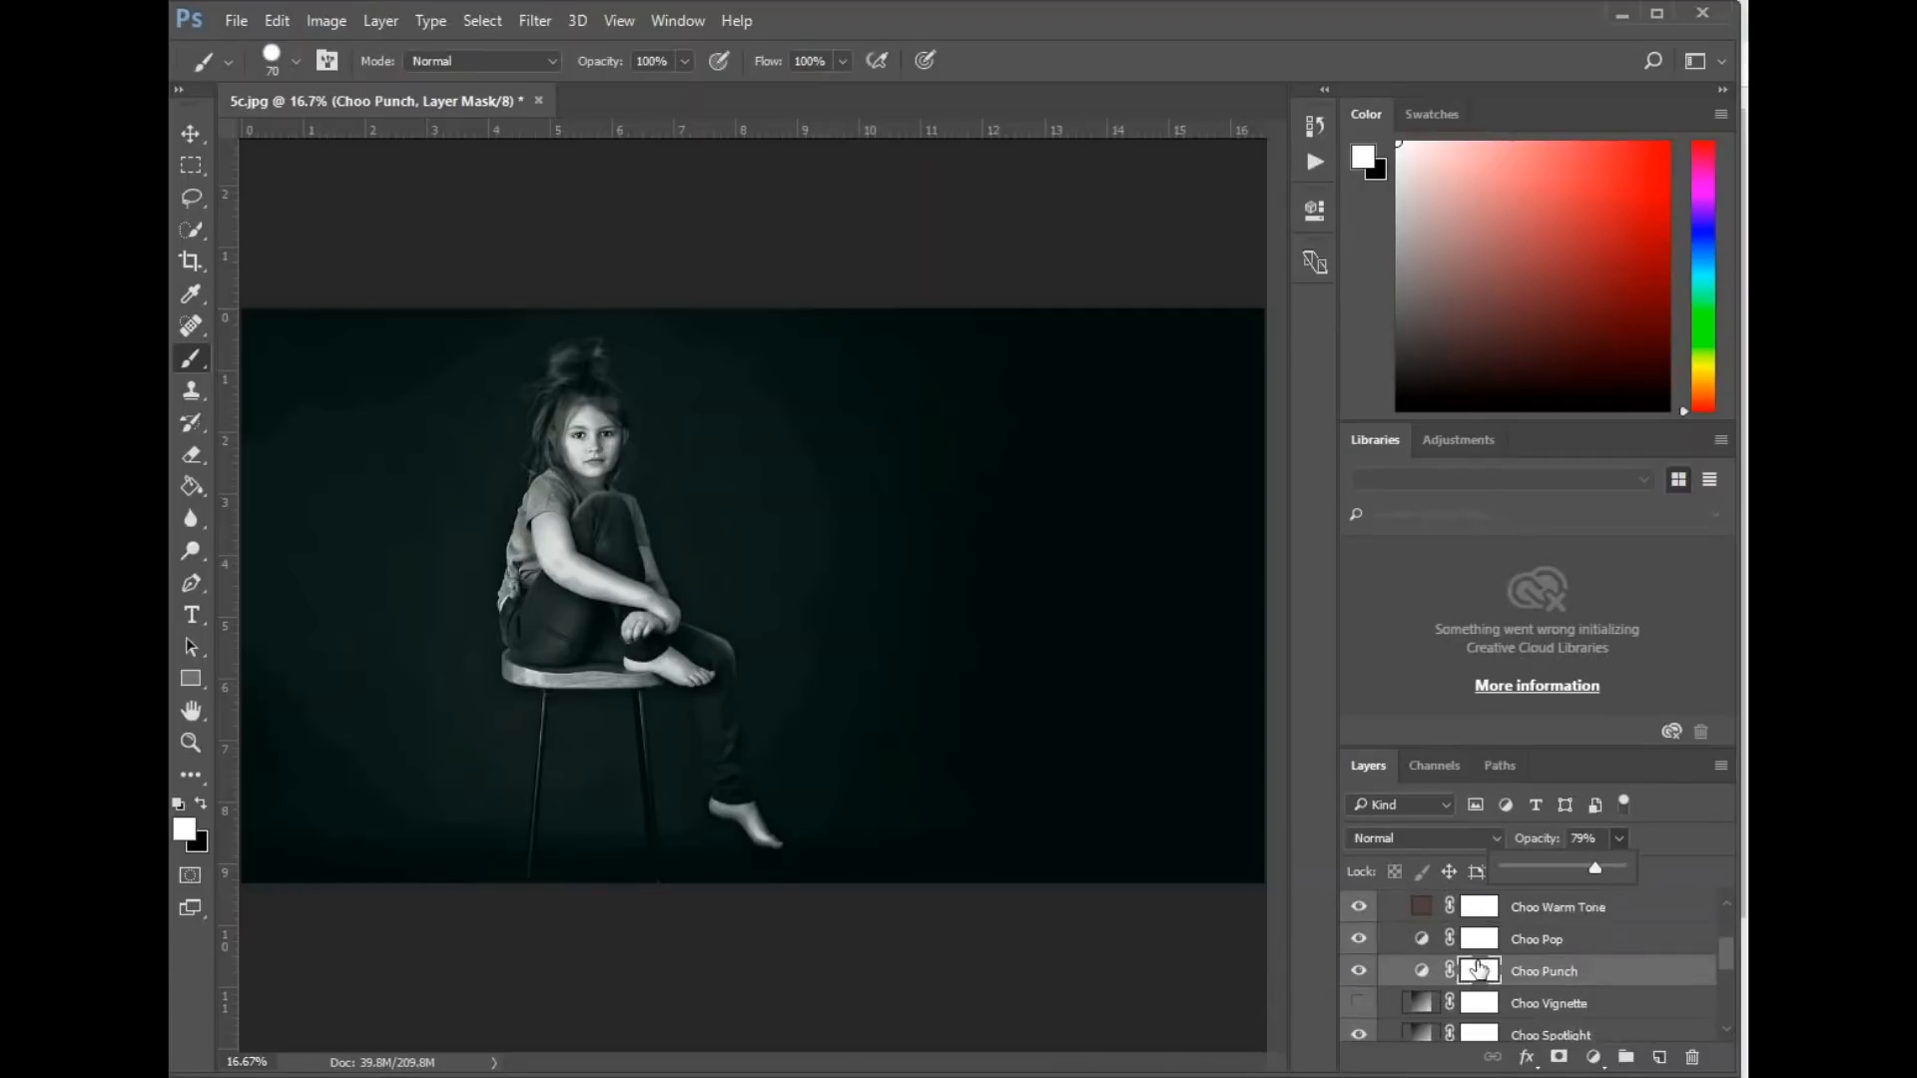
pyautogui.scroll(-4, 1479, 968)
pyautogui.scroll(-1, 1482, 973)
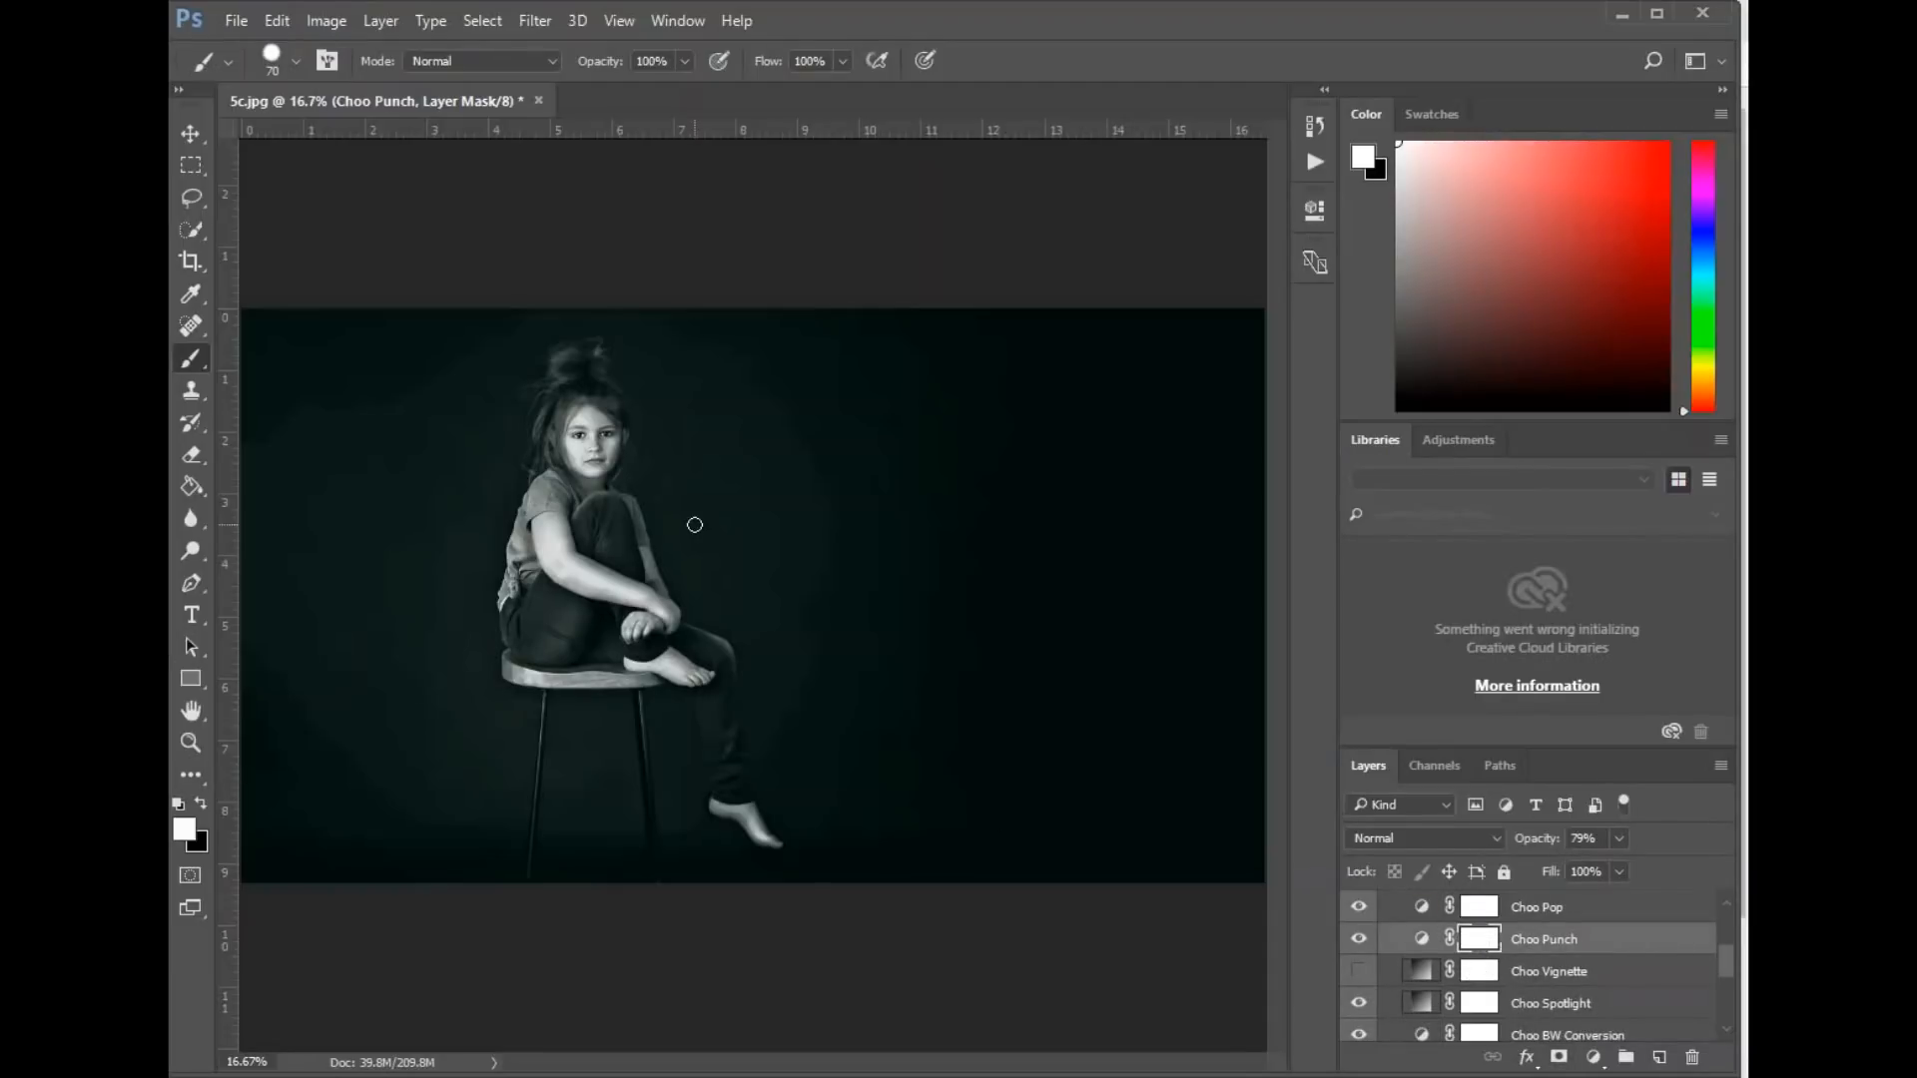
pyautogui.press('x')
pyautogui.press(']')
pyautogui.press(']')
pyautogui.press(']')
pyautogui.press(']')
pyautogui.press(']')
pyautogui.press(']')
pyautogui.press(']')
pyautogui.press(']')
pyautogui.press(']')
pyautogui.press(']')
pyautogui.press(']')
pyautogui.press(']')
pyautogui.press(']')
pyautogui.press(']')
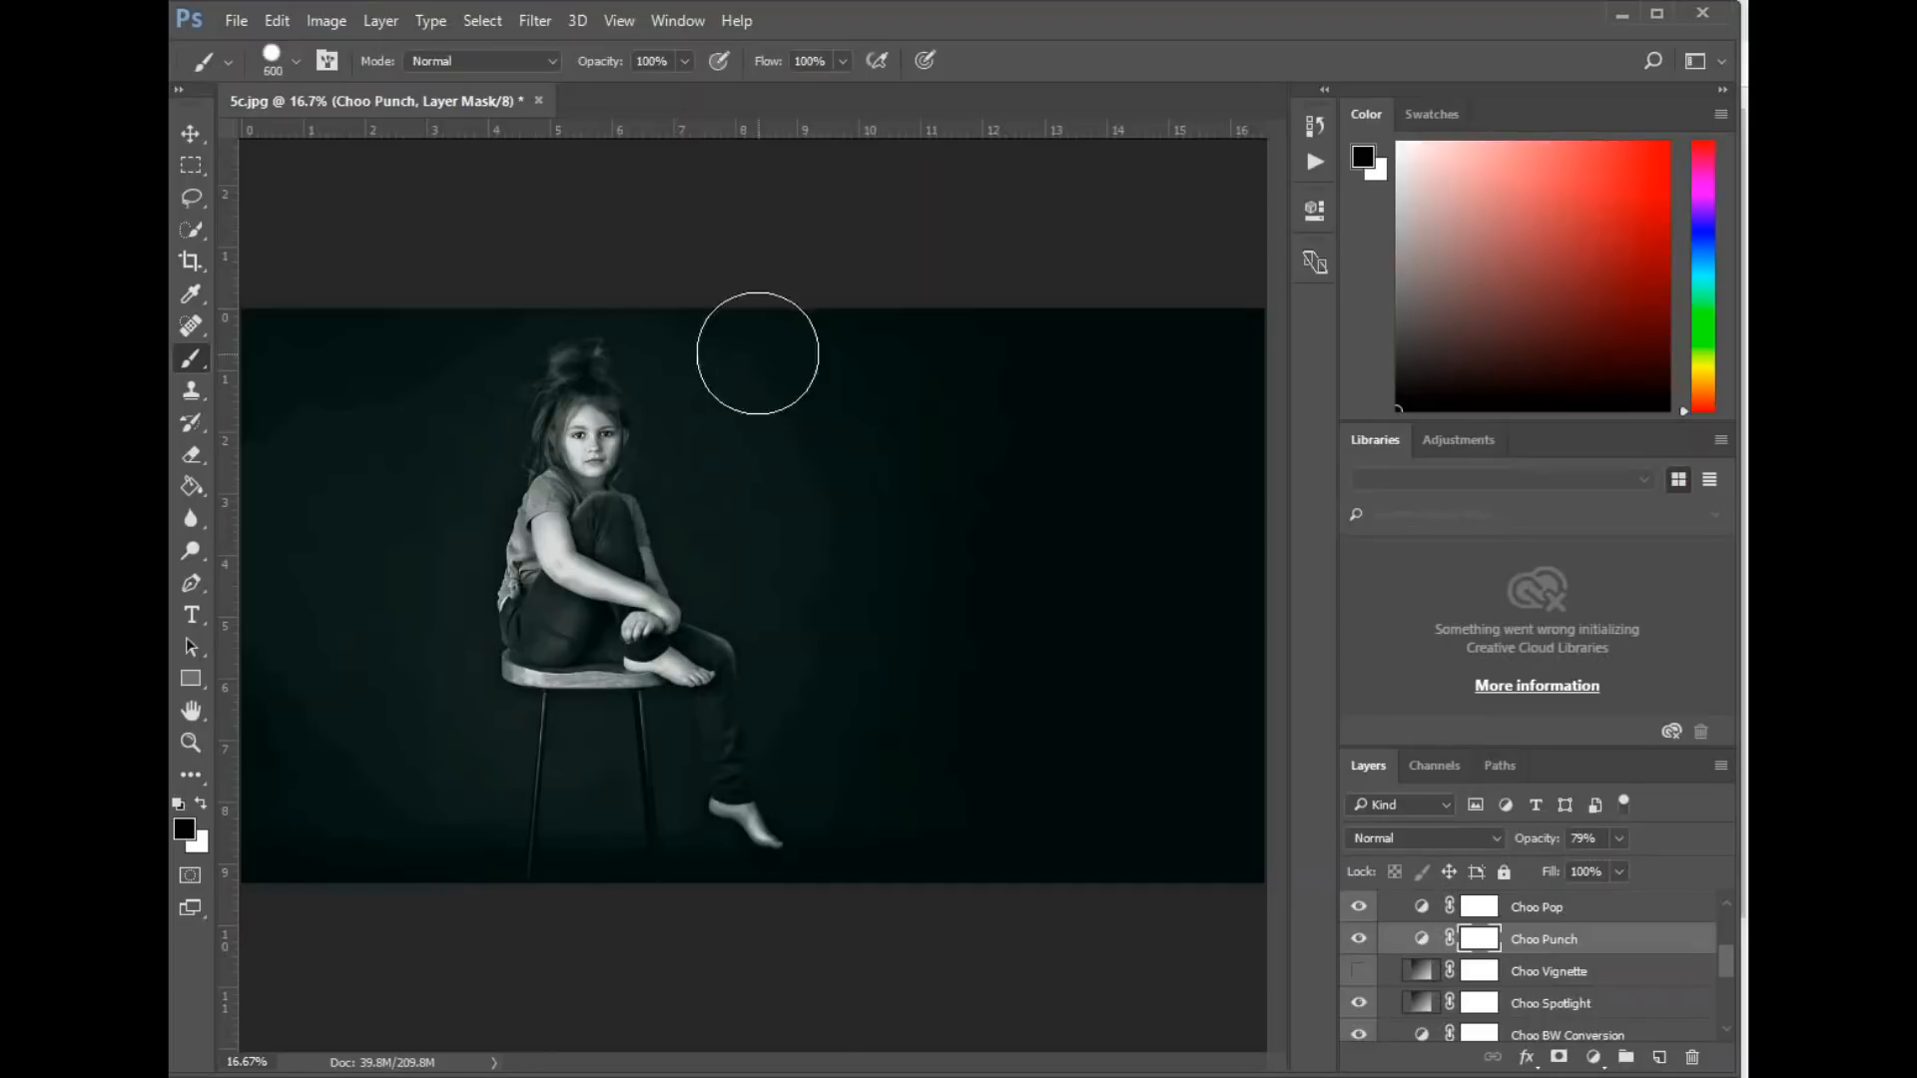
pyautogui.moveTo(753, 351); pyautogui.dragTo(792, 363)
pyautogui.hotkey('ctrl', 'z')
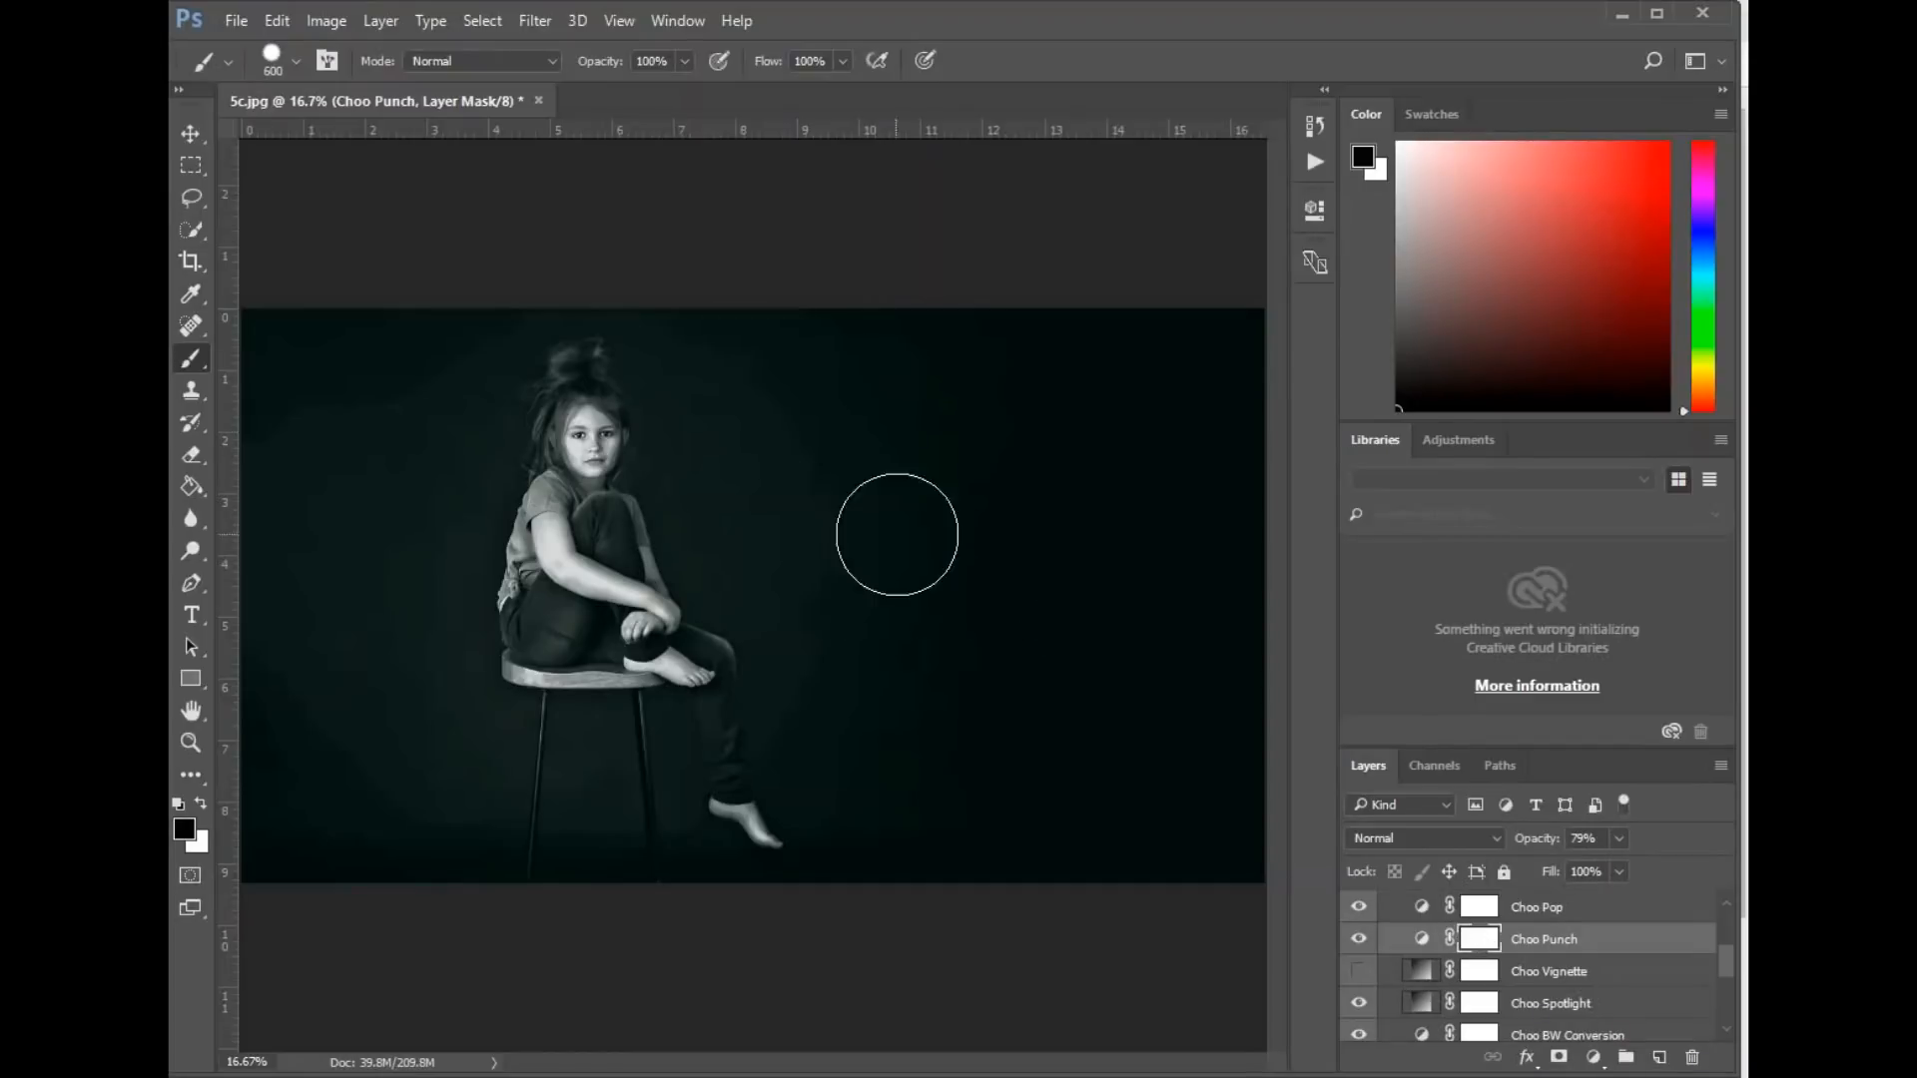
# Compare the photo with and without the Choo Punch layer, and set that layer's opacity to 100%.
pyautogui.click(1360, 939)
pyautogui.click(1368, 941)
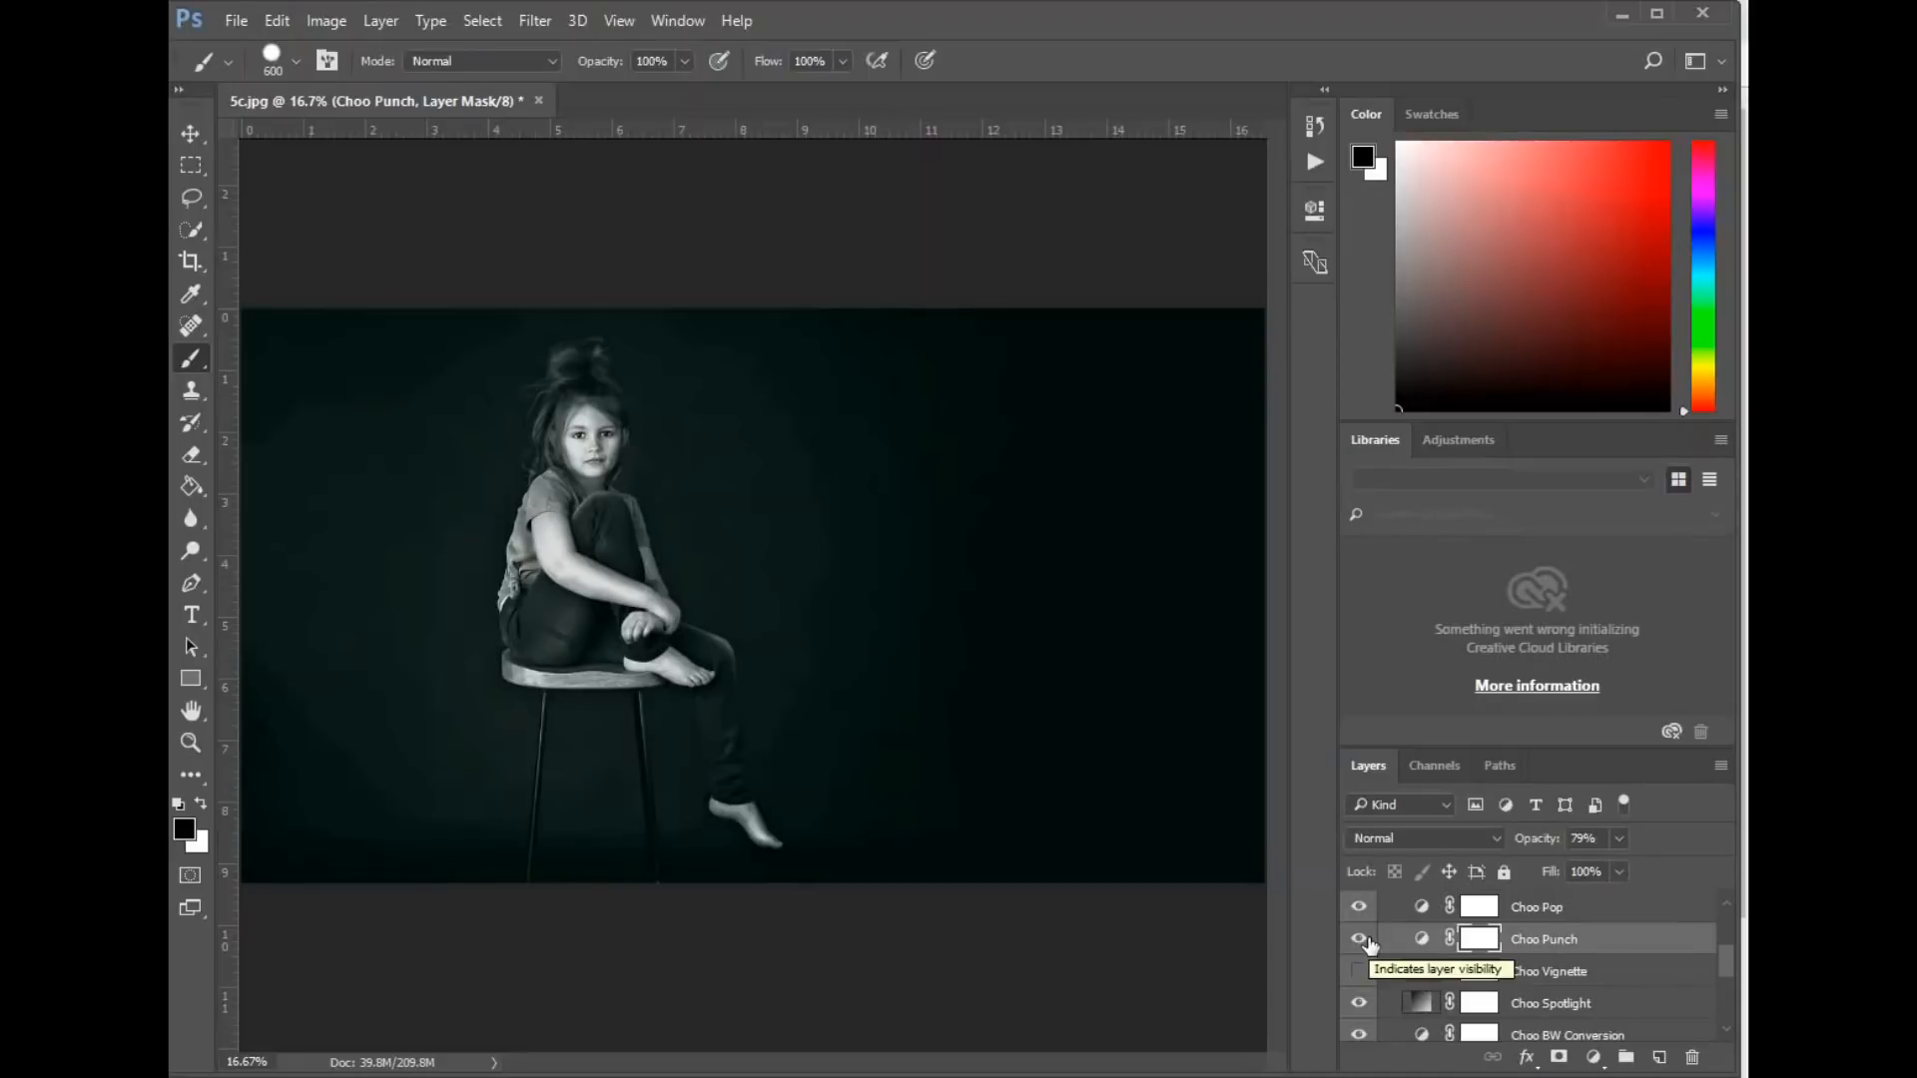
pyautogui.click(1361, 939)
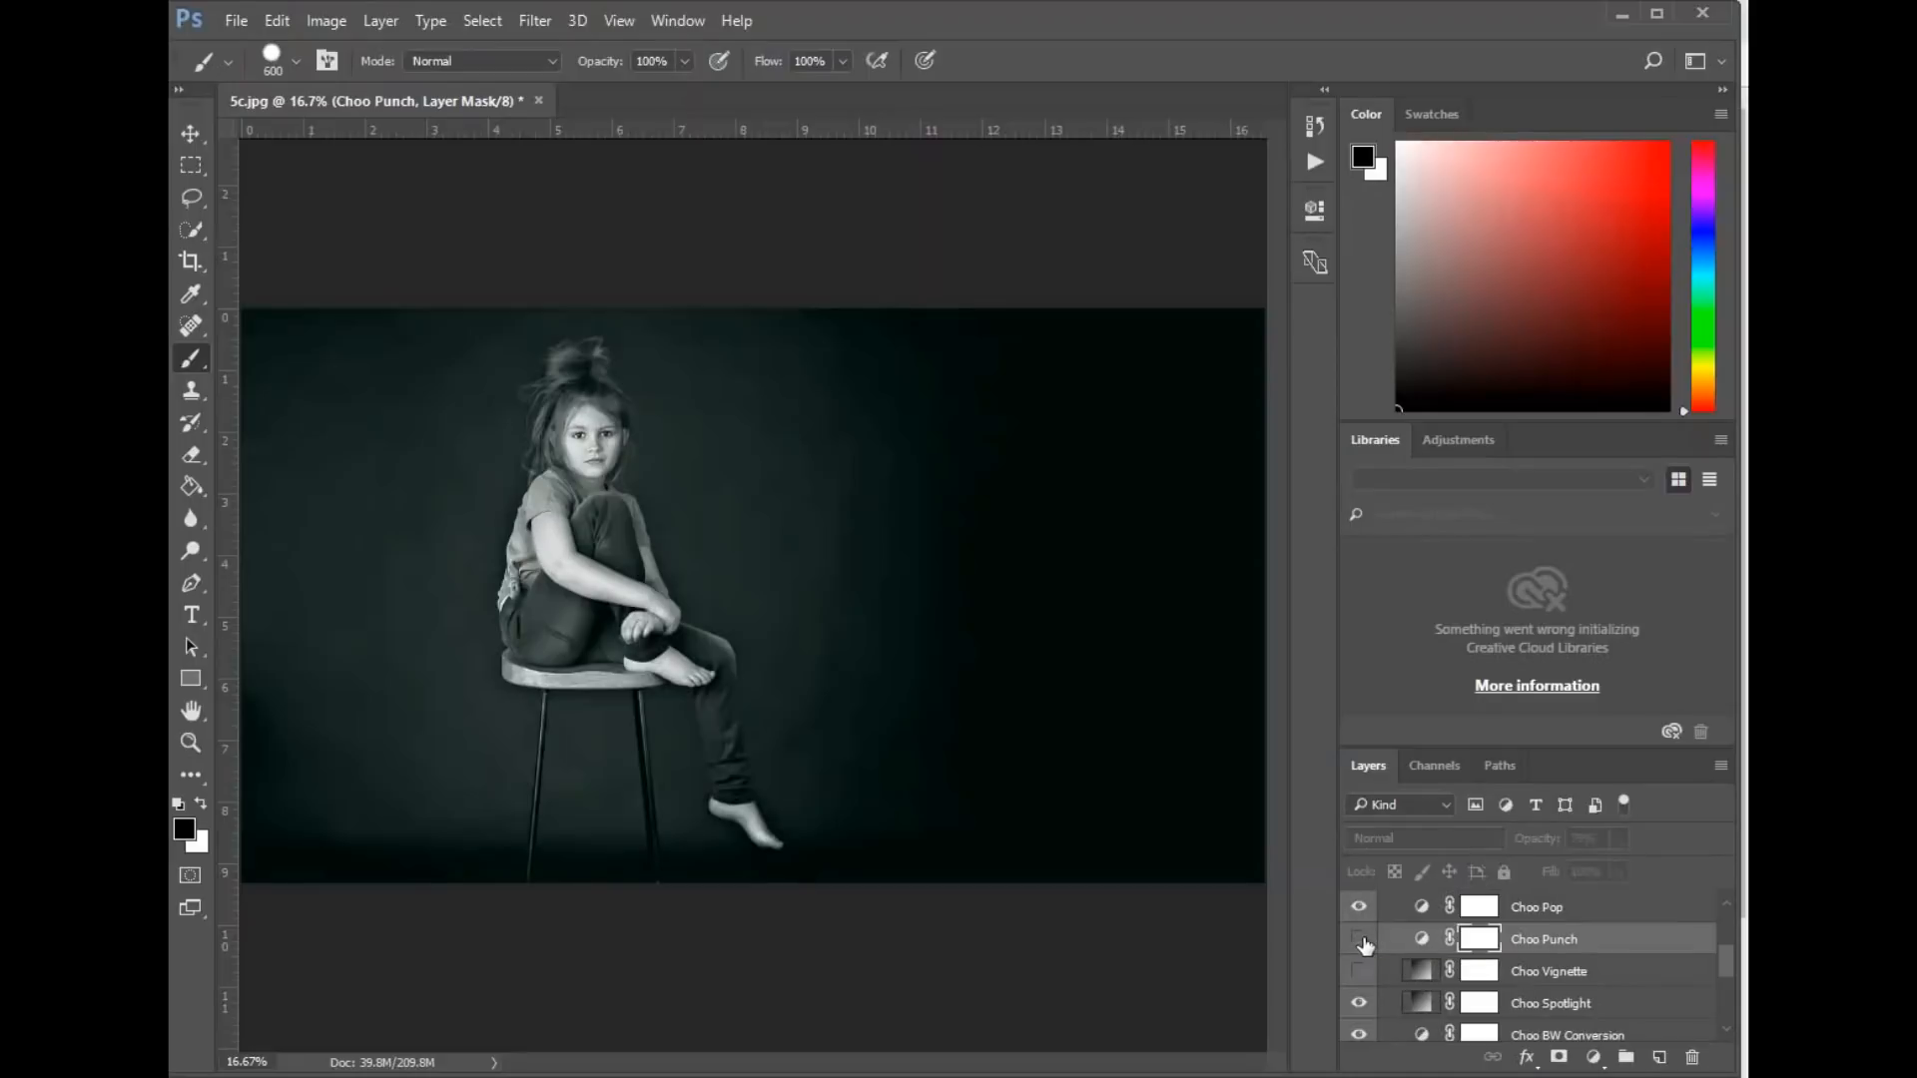
pyautogui.click(1360, 940)
pyautogui.click(1361, 940)
pyautogui.click(1359, 939)
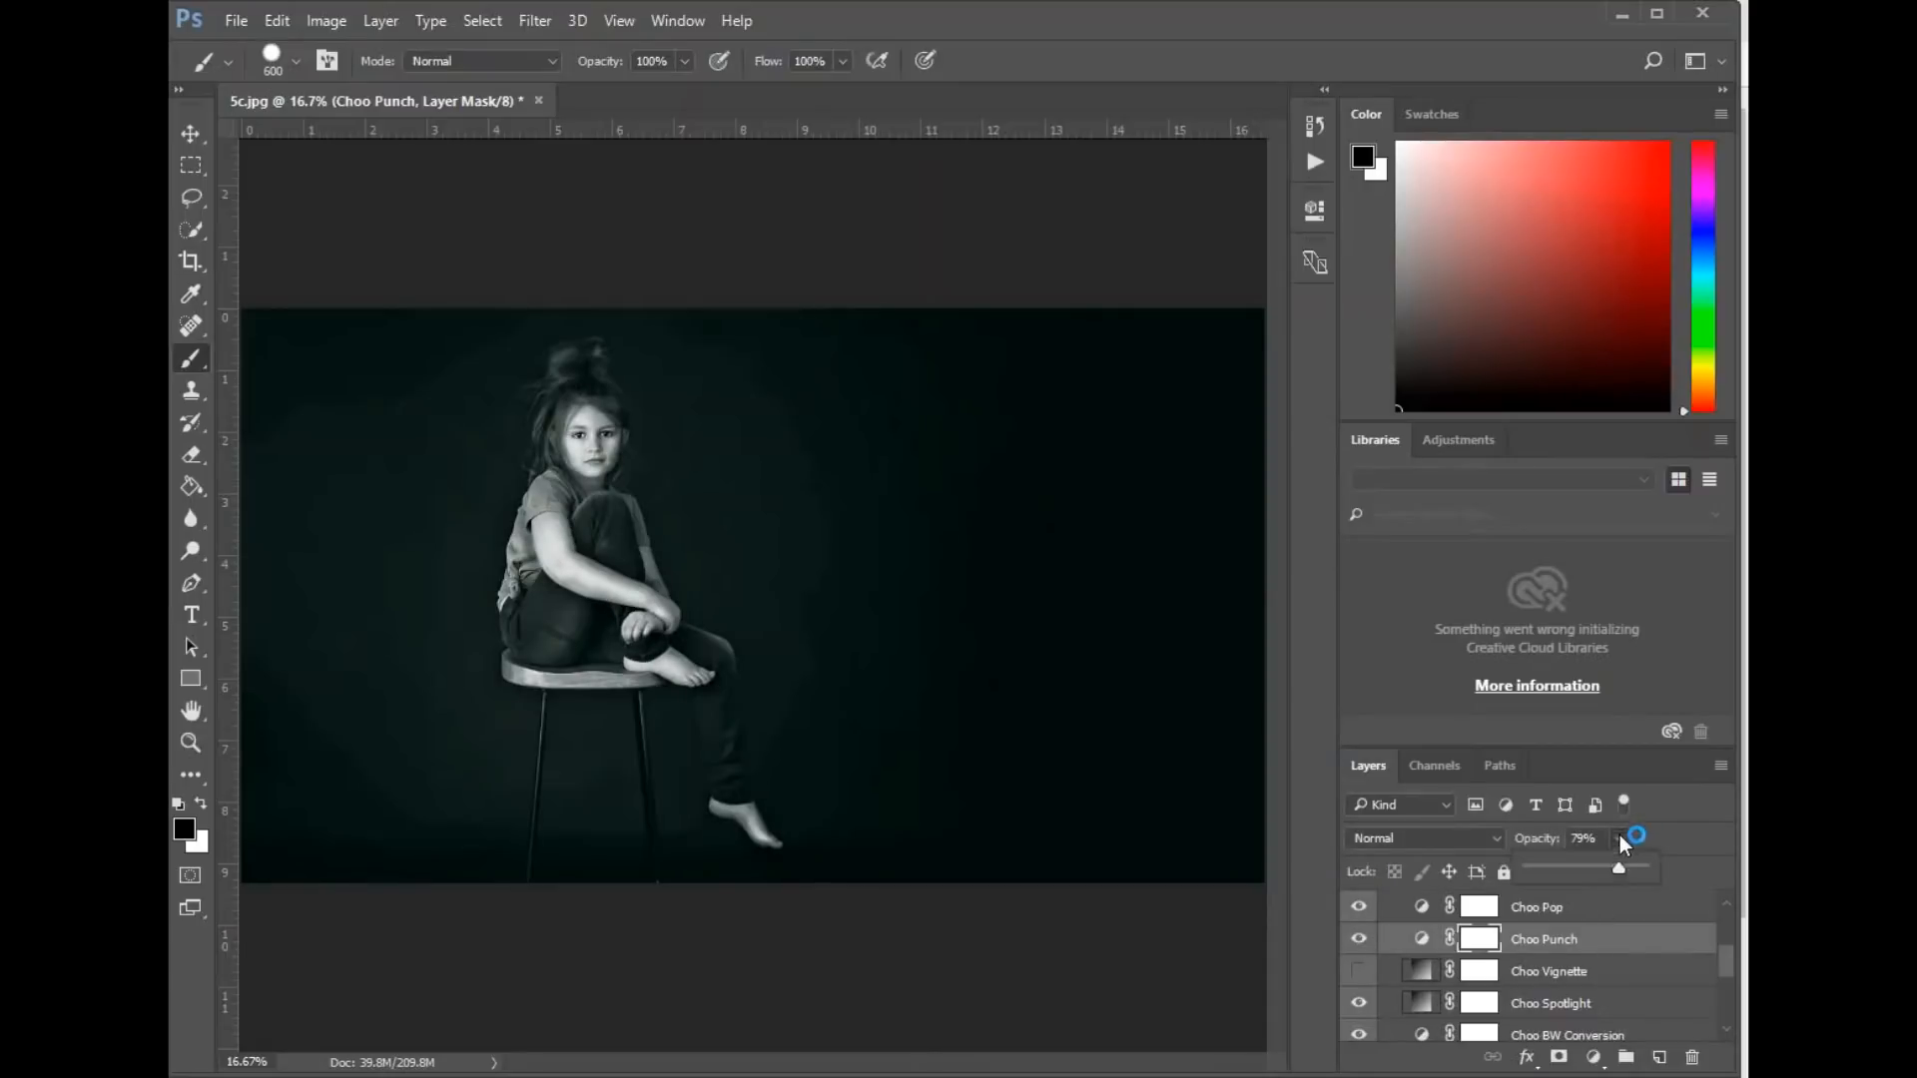
pyautogui.moveTo(1624, 875); pyautogui.dragTo(1681, 876)
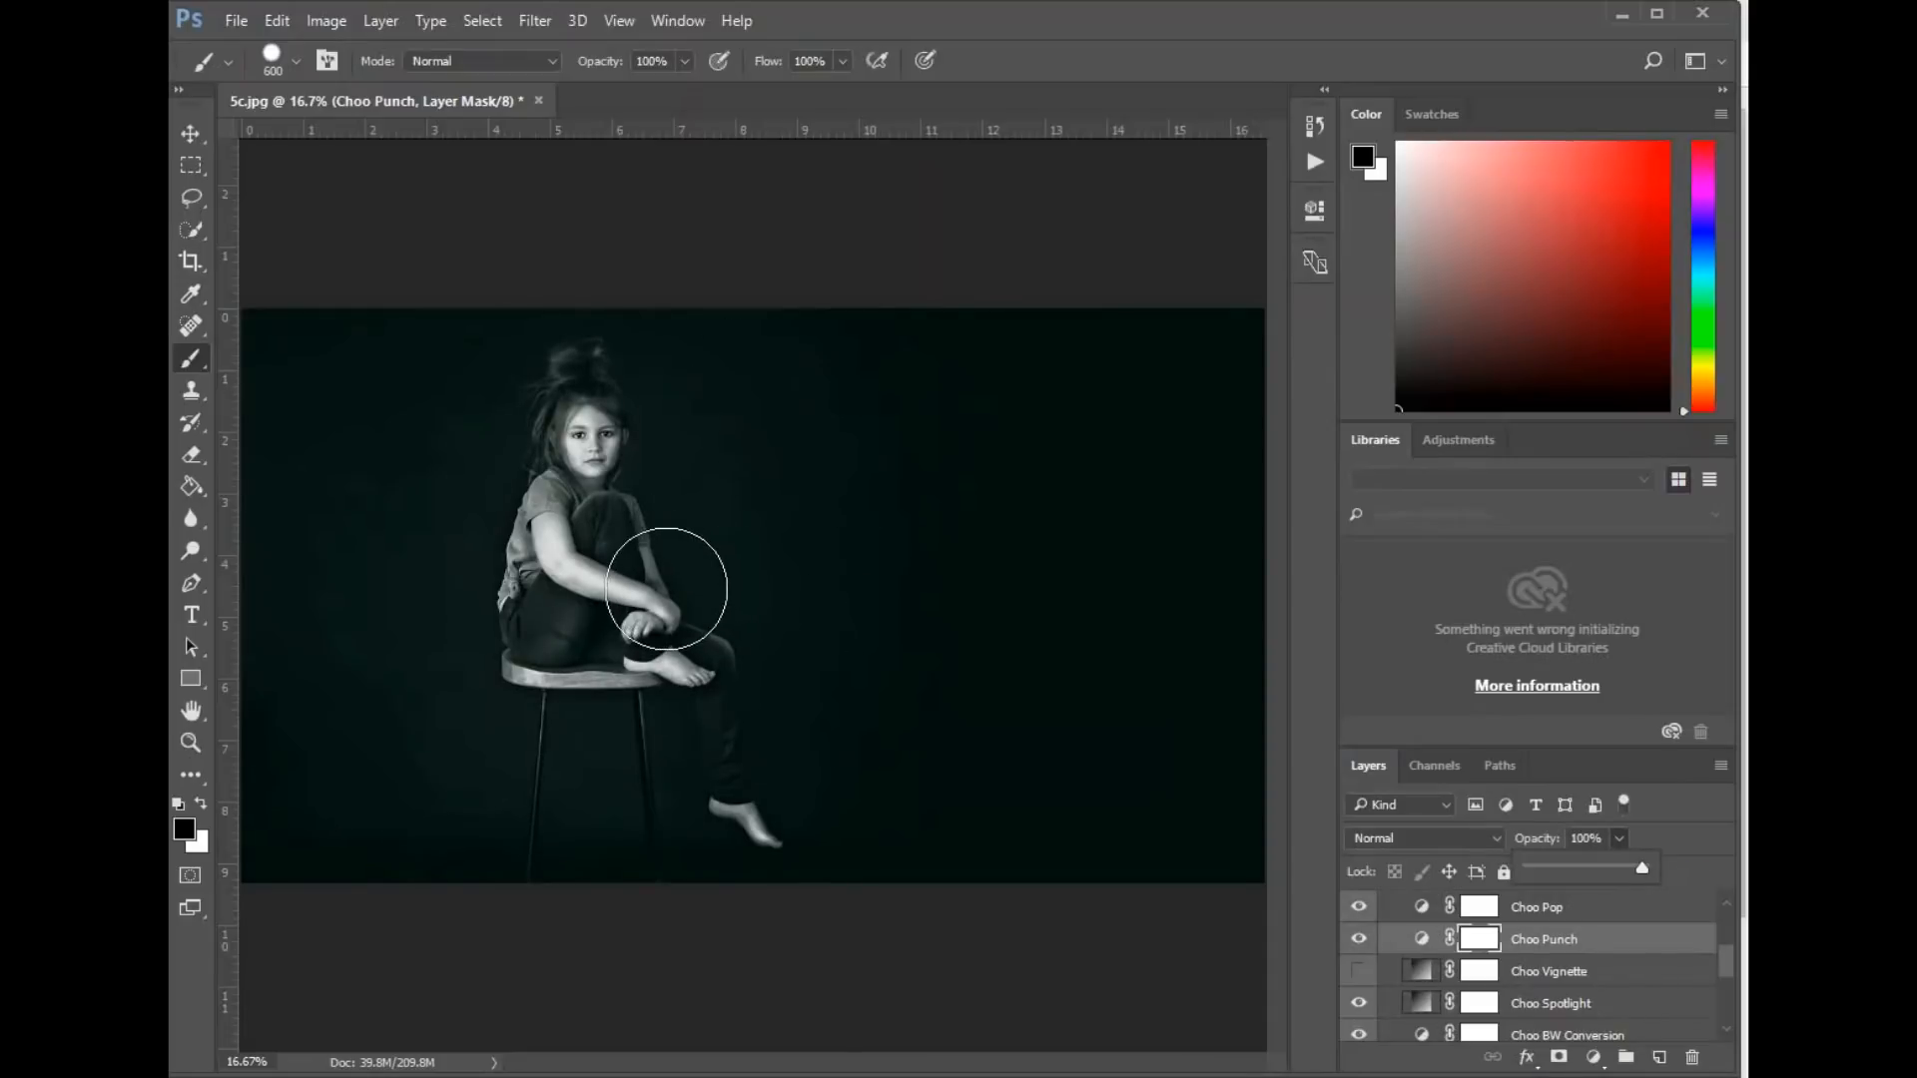
# Reduce the brush to size 200 and 17% opacity, and paint black on the Choo Punch mask over the girl's hair and face.
pyautogui.press('[')
pyautogui.press('[')
pyautogui.press('[')
pyautogui.press('[')
pyautogui.press('[')
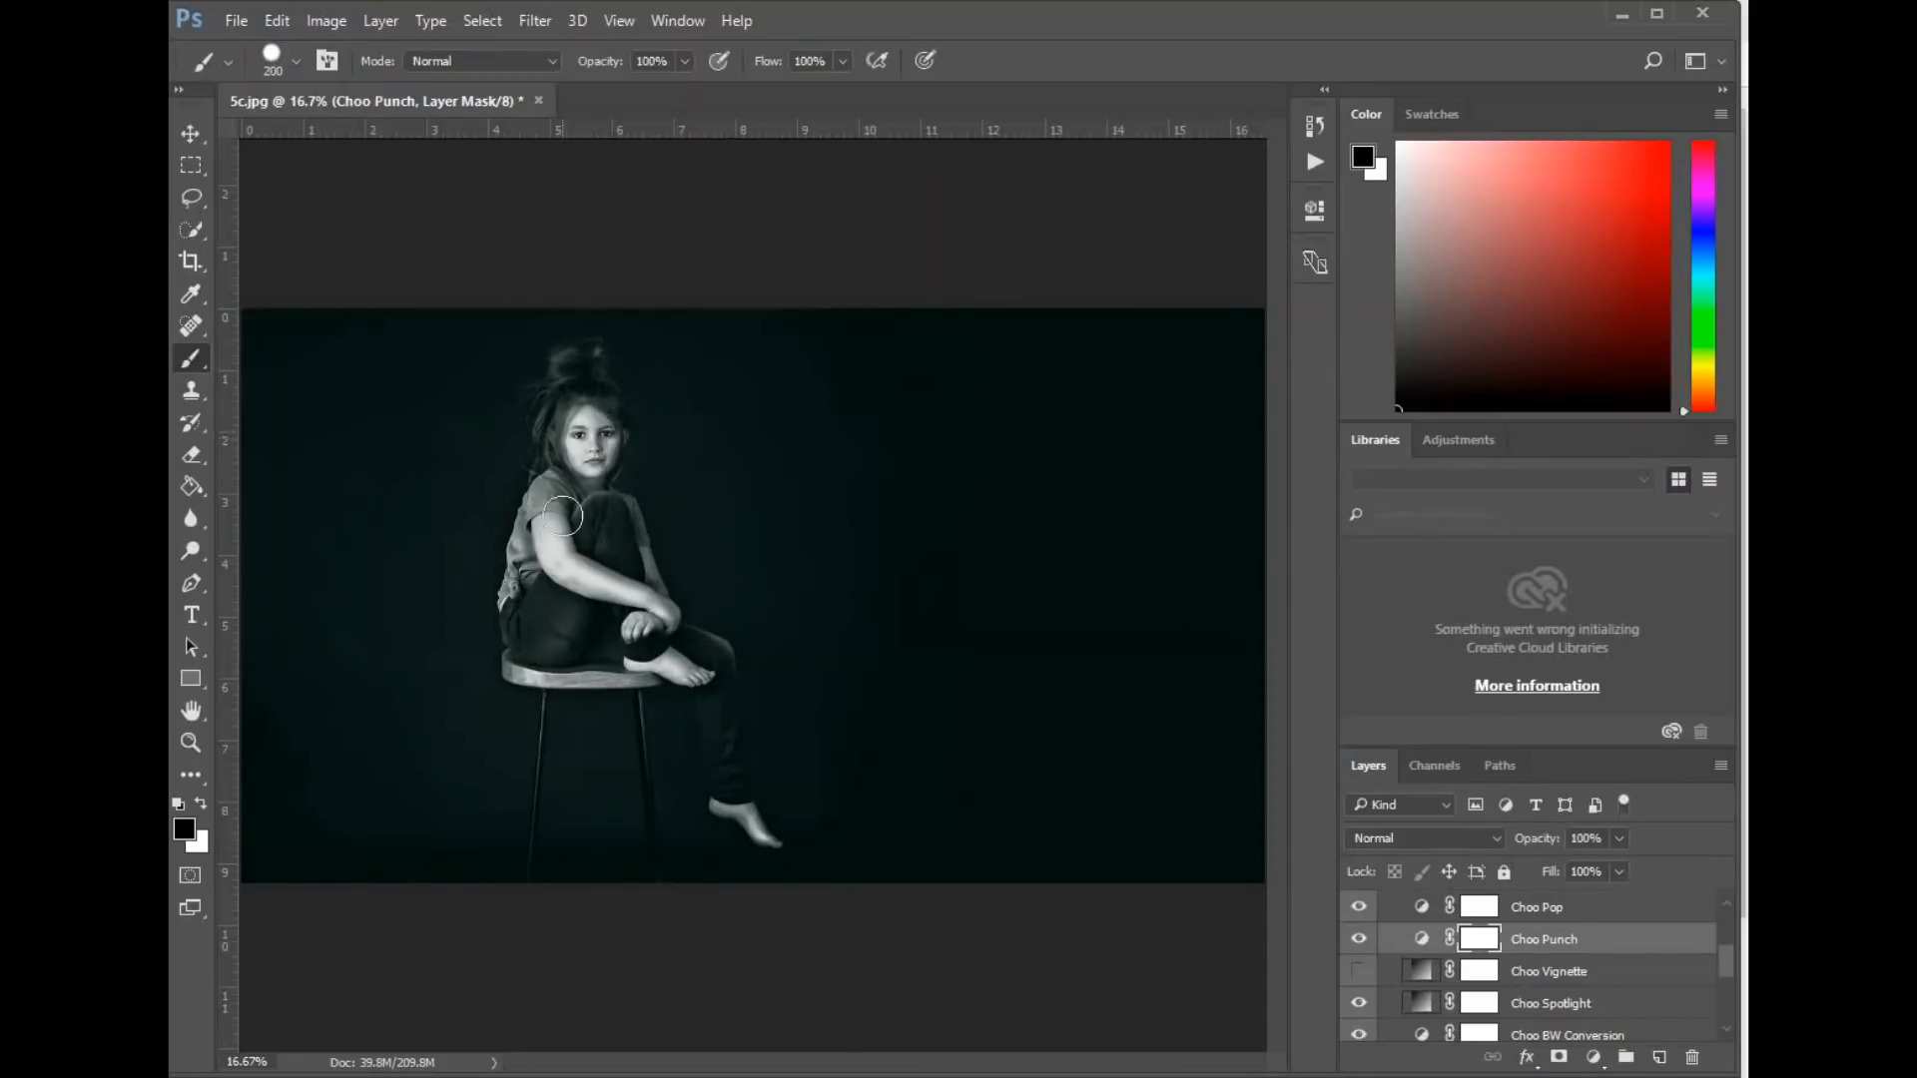
pyautogui.click(685, 61)
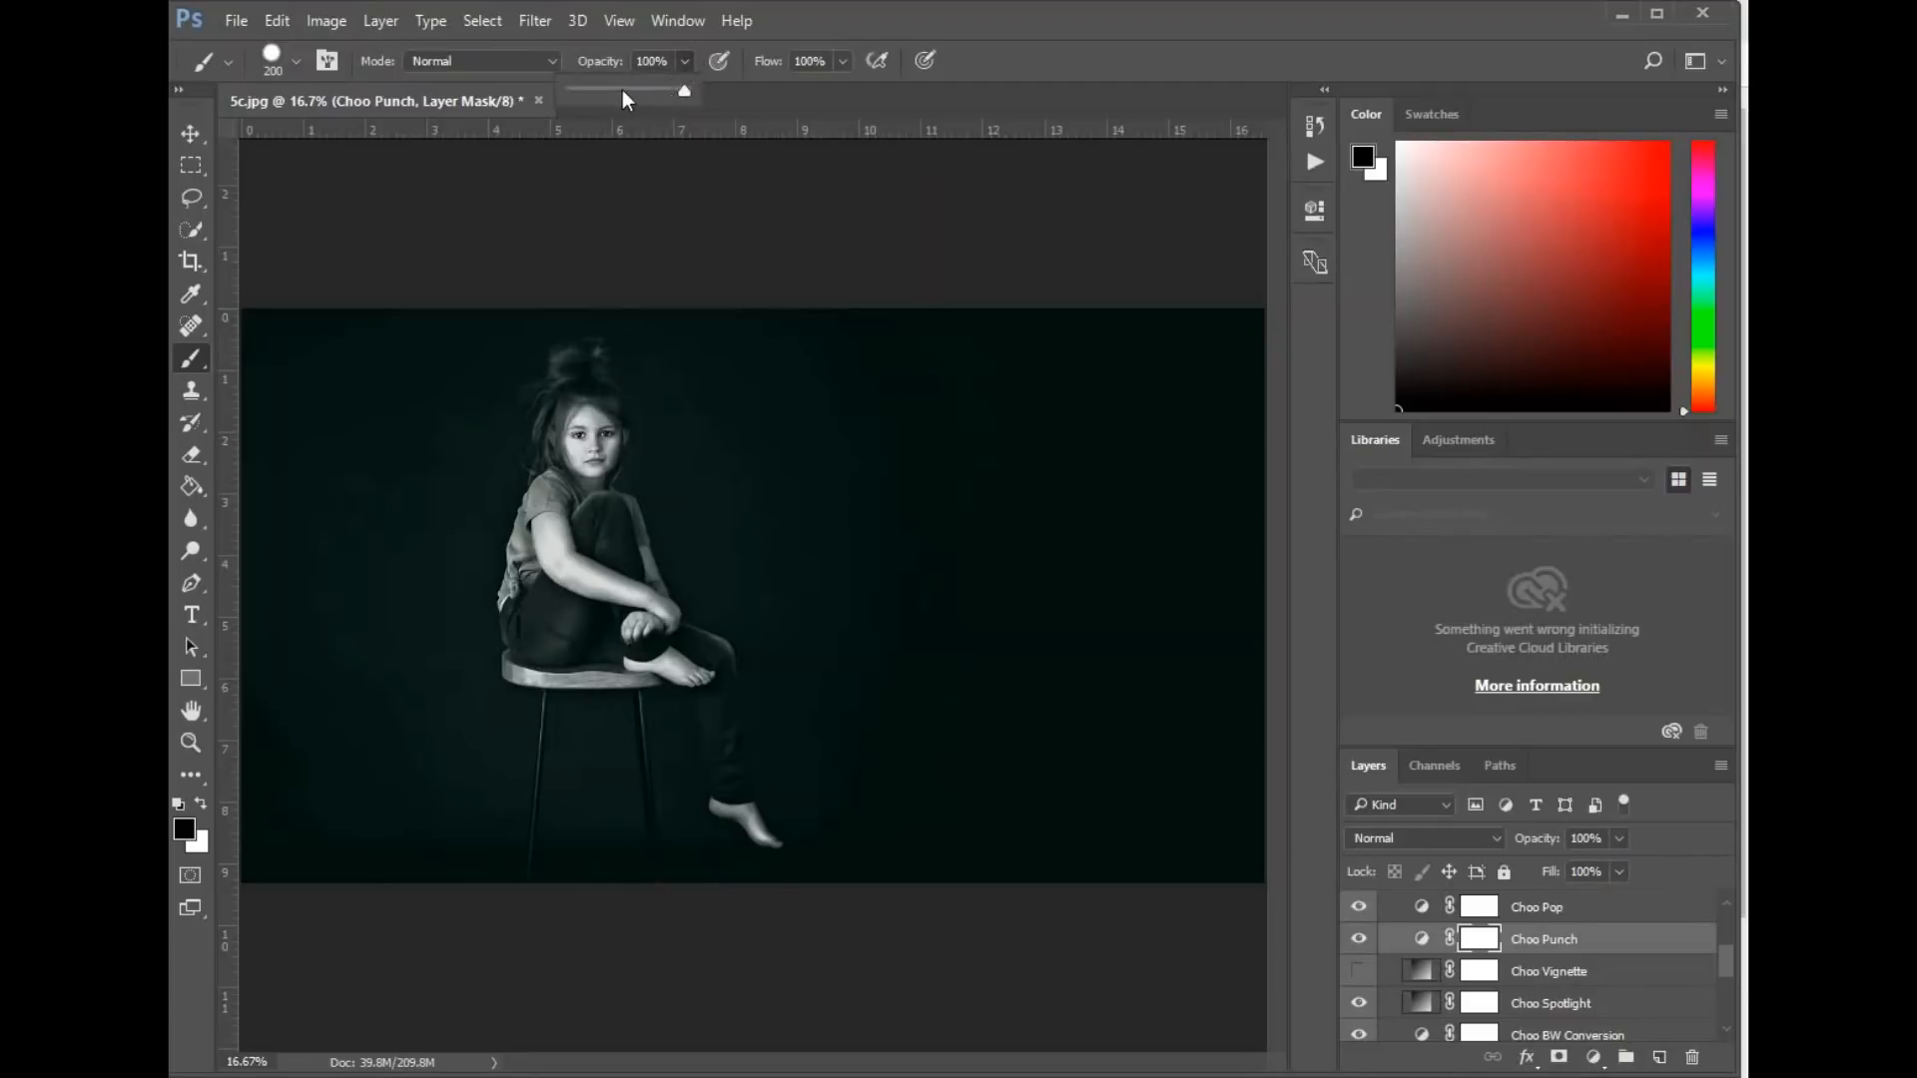
pyautogui.moveTo(621, 90); pyautogui.dragTo(602, 90)
pyautogui.moveTo(589, 489)
pyautogui.mouseDown()
pyautogui.moveTo(575, 524)
pyautogui.moveTo(574, 419)
pyautogui.moveTo(576, 531)
pyautogui.moveTo(589, 446)
pyautogui.moveTo(606, 561)
pyautogui.moveTo(549, 515)
pyautogui.moveTo(559, 535)
pyautogui.moveTo(597, 486)
pyautogui.moveTo(579, 399)
pyautogui.moveTo(621, 432)
pyautogui.moveTo(580, 376)
pyautogui.mouseUp()
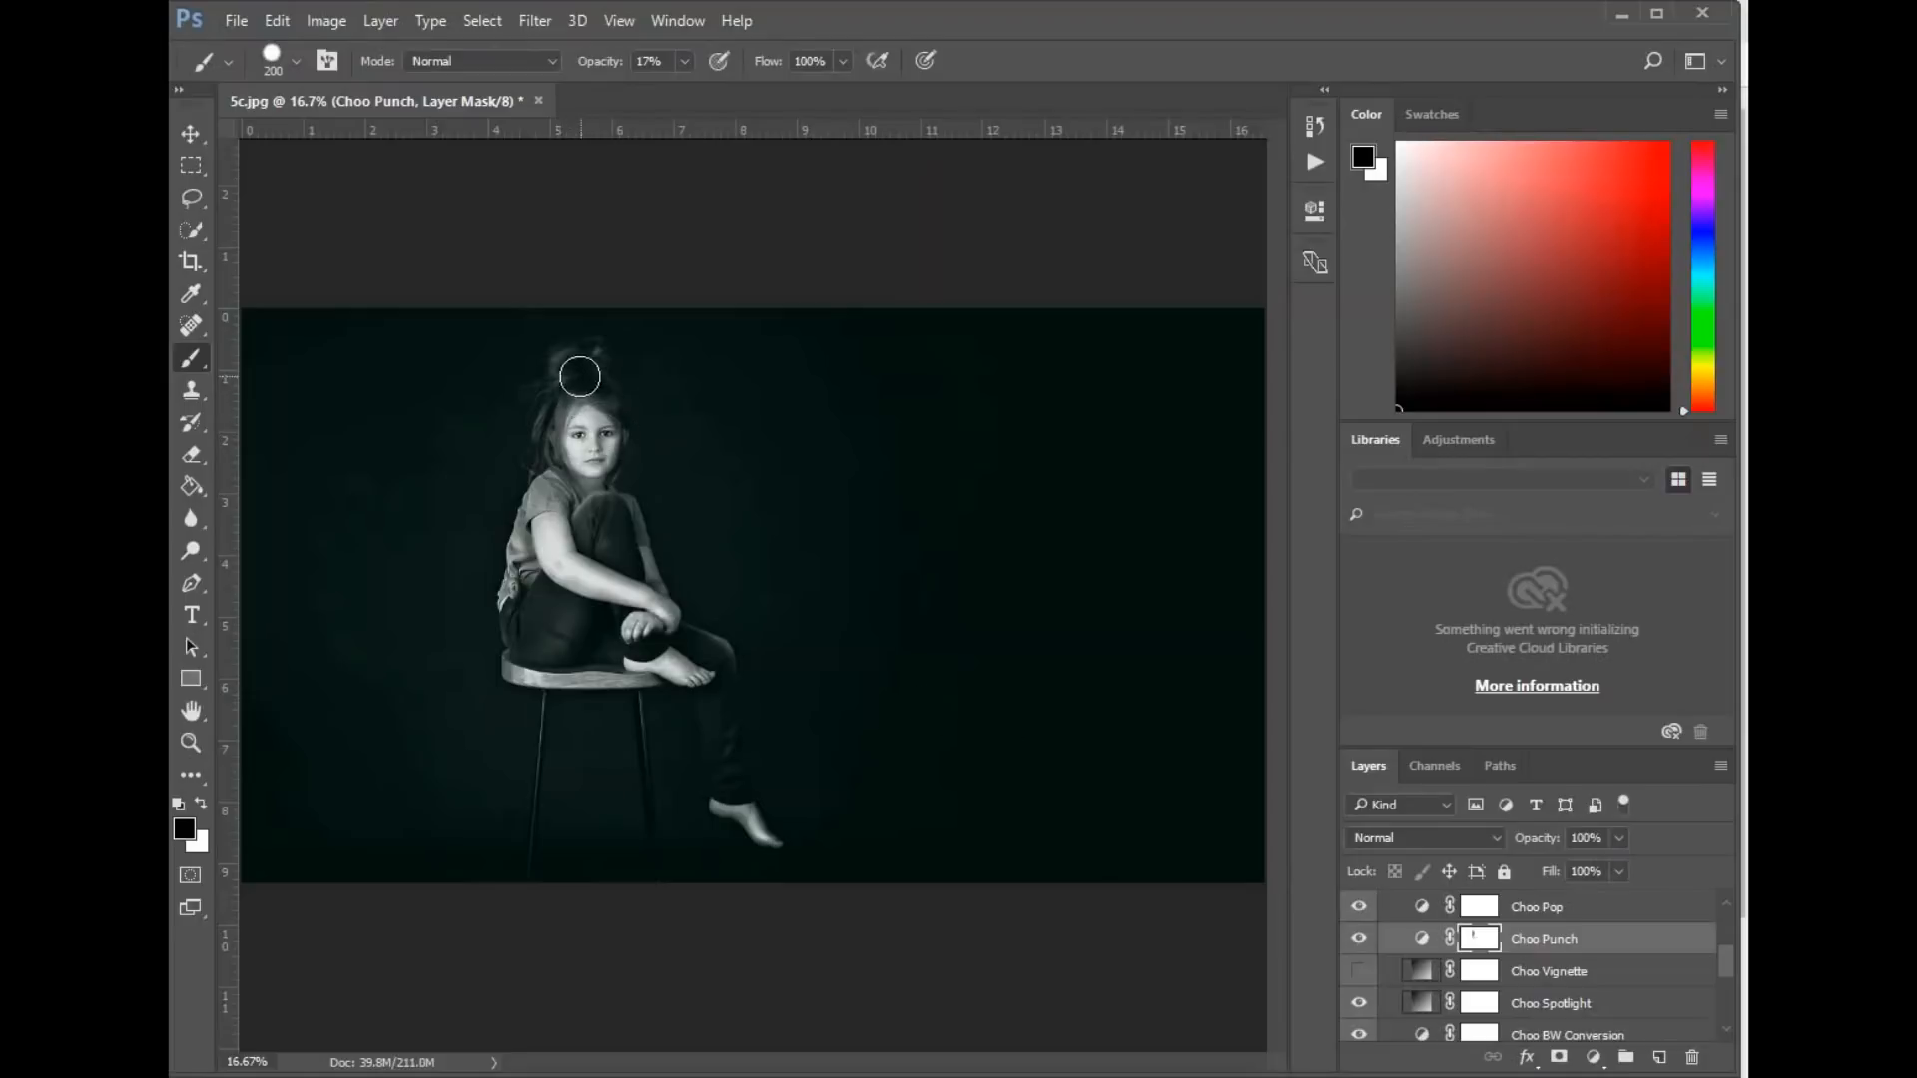
# Toggle the Choo Punch layer's visibility to compare the portrait with and without the masked effect.
pyautogui.click(1359, 939)
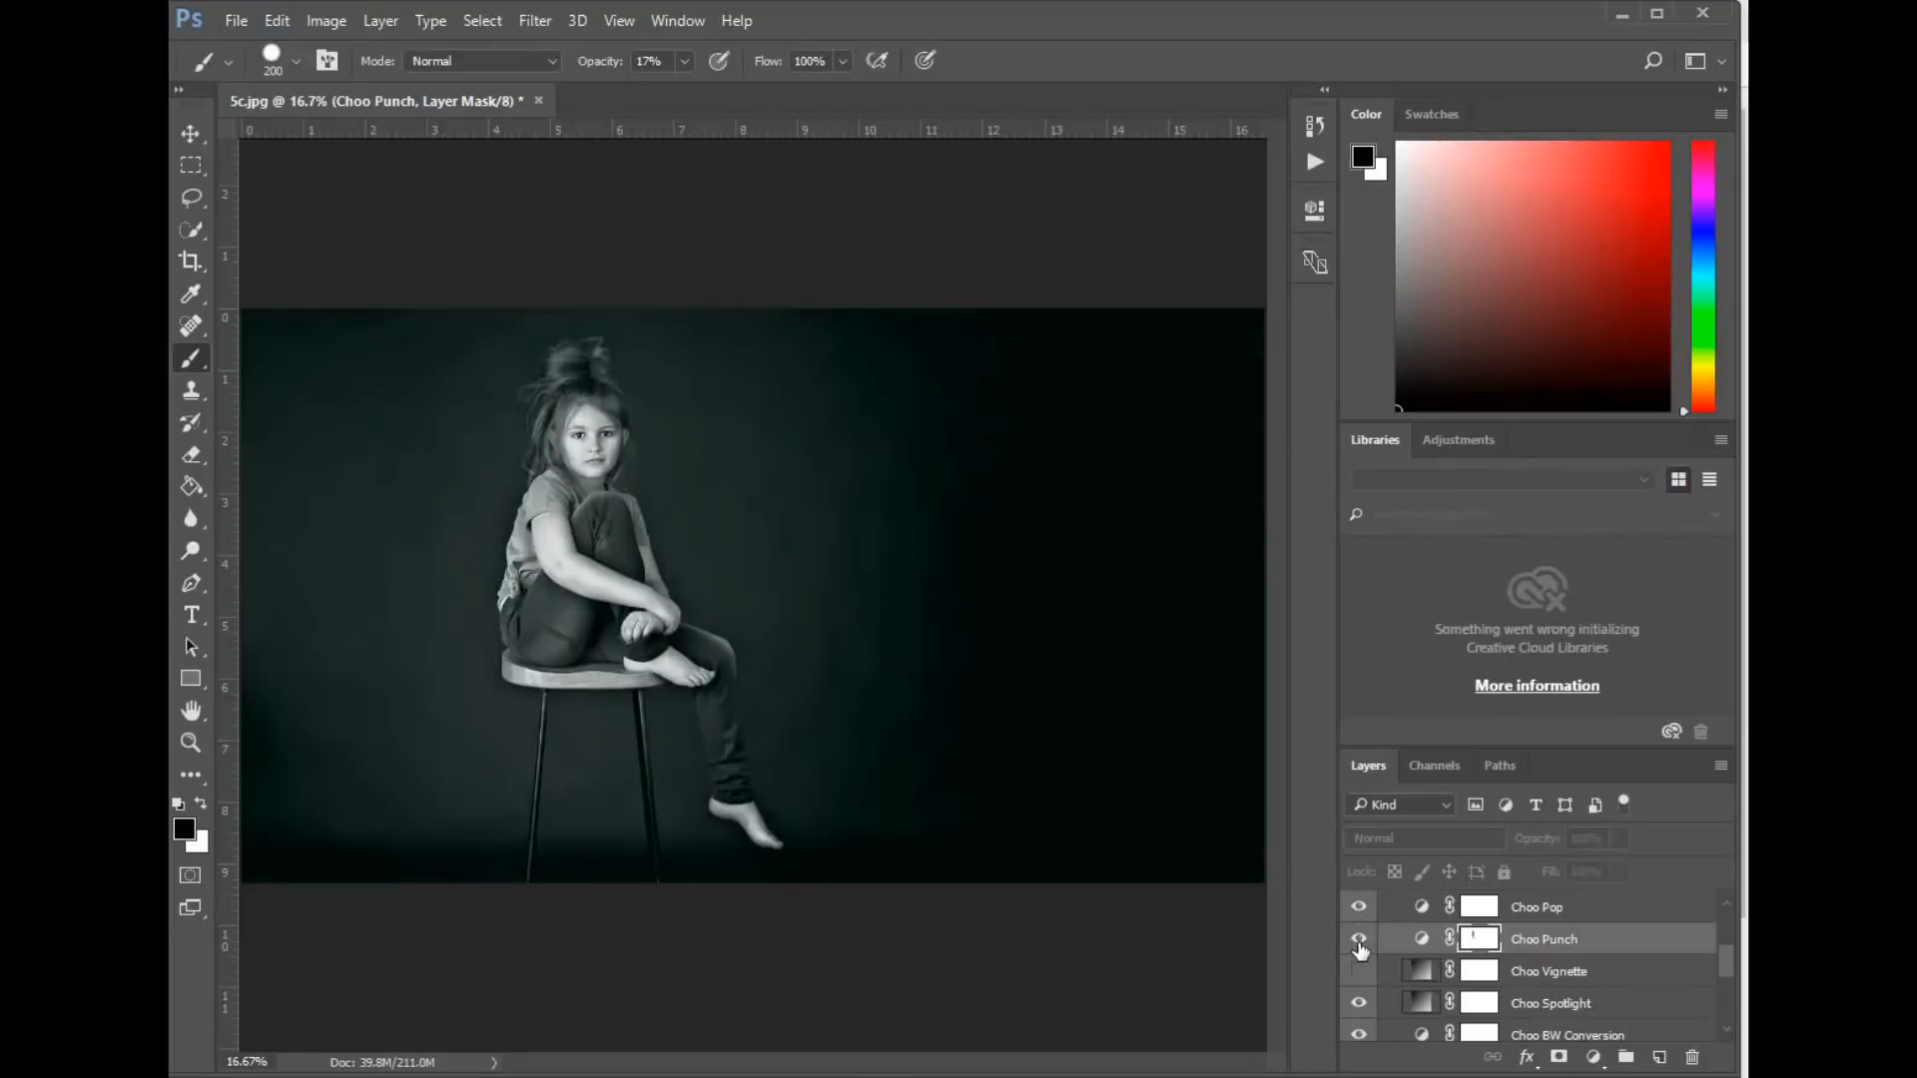
pyautogui.click(1358, 939)
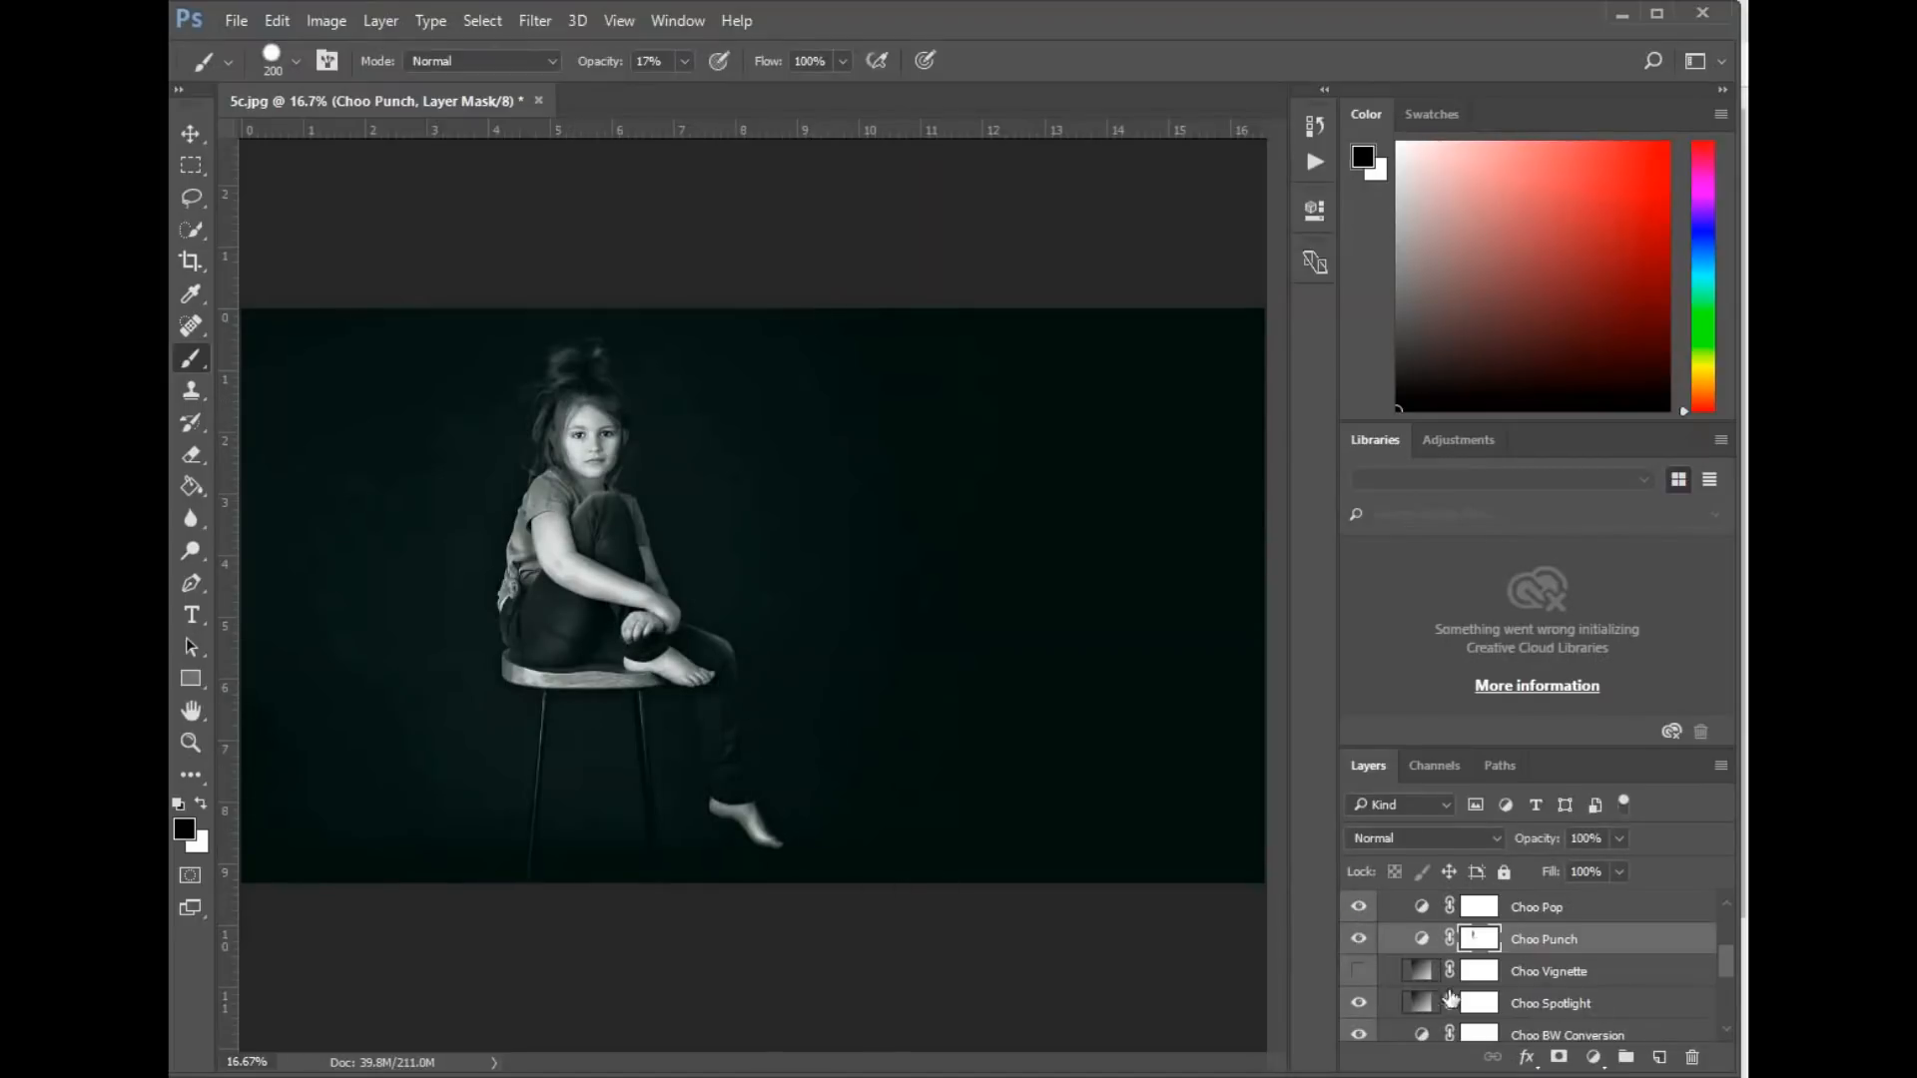
pyautogui.click(1360, 940)
pyautogui.click(1360, 942)
# Lower the brush opacity to 8%, touch up the Choo Punch mask over the girl, and switch the brush color to white.
pyautogui.click(684, 62)
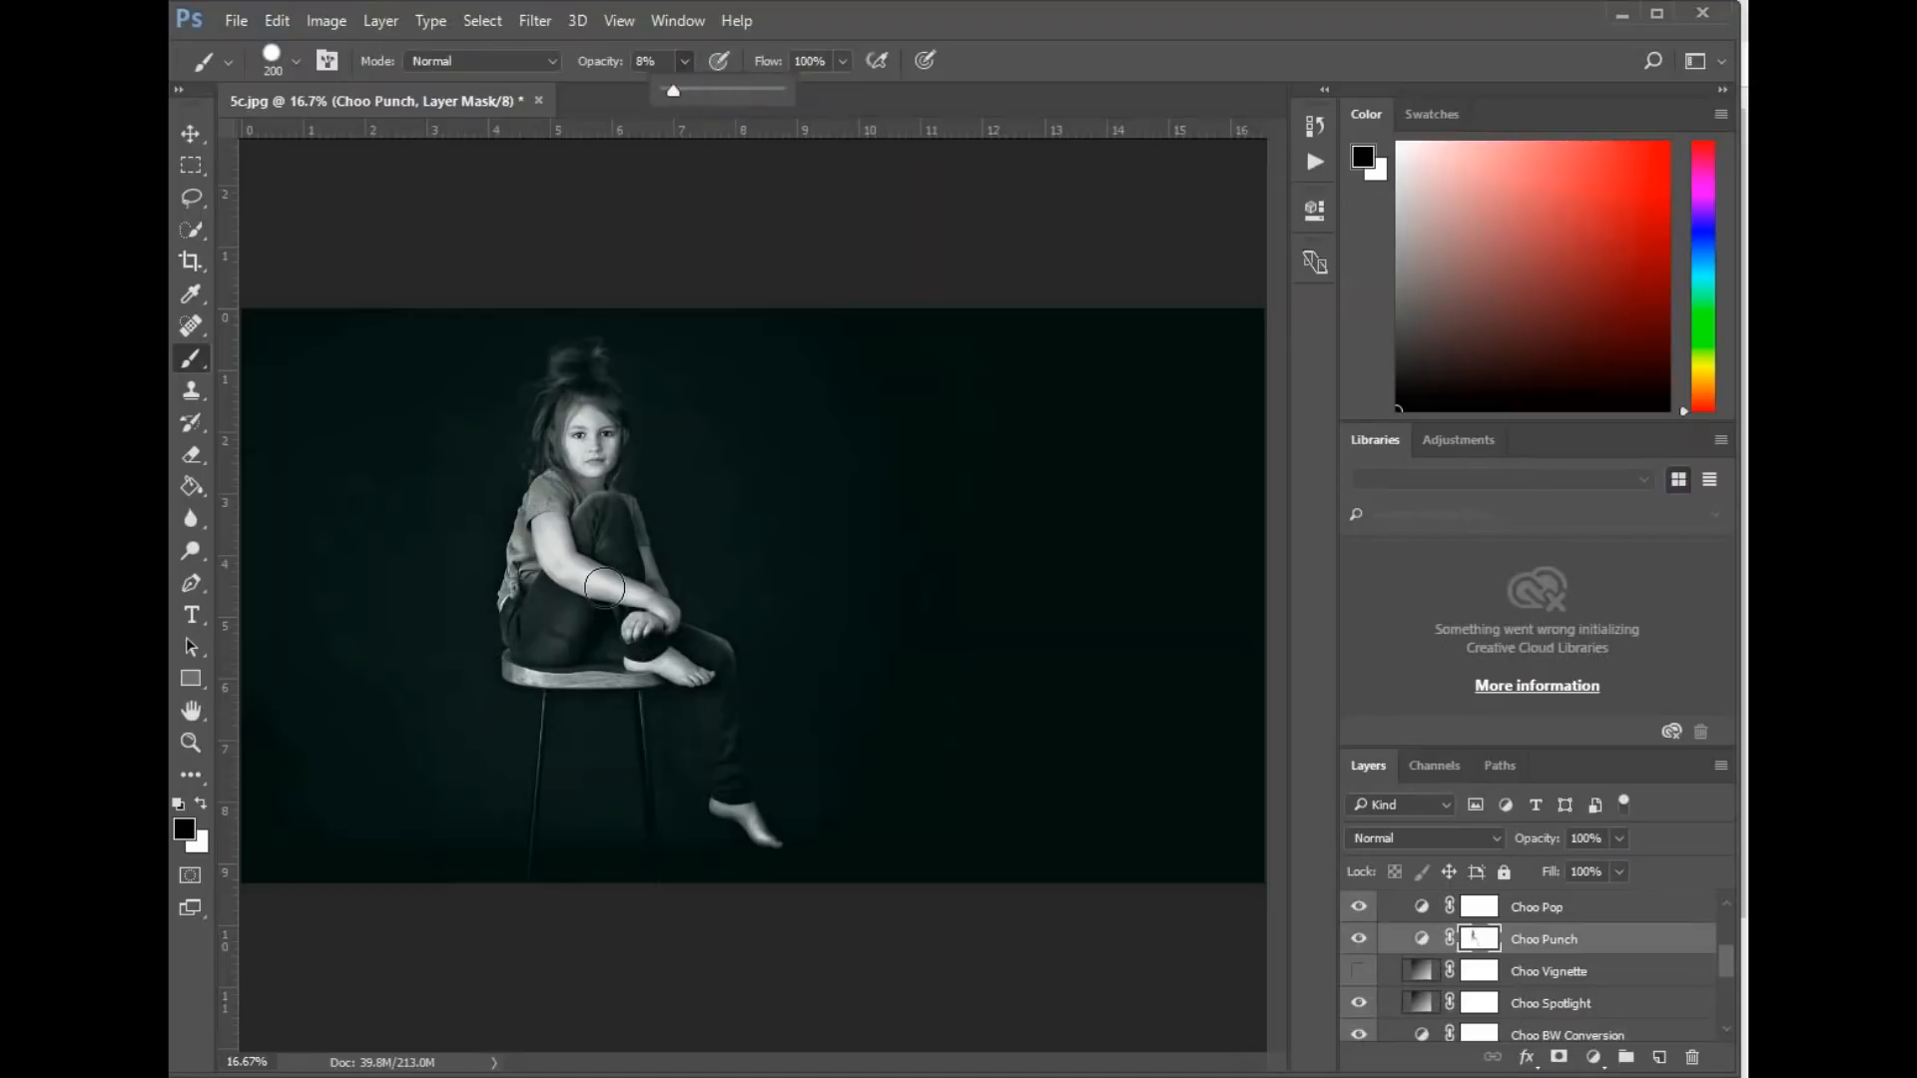
pyautogui.press('x')
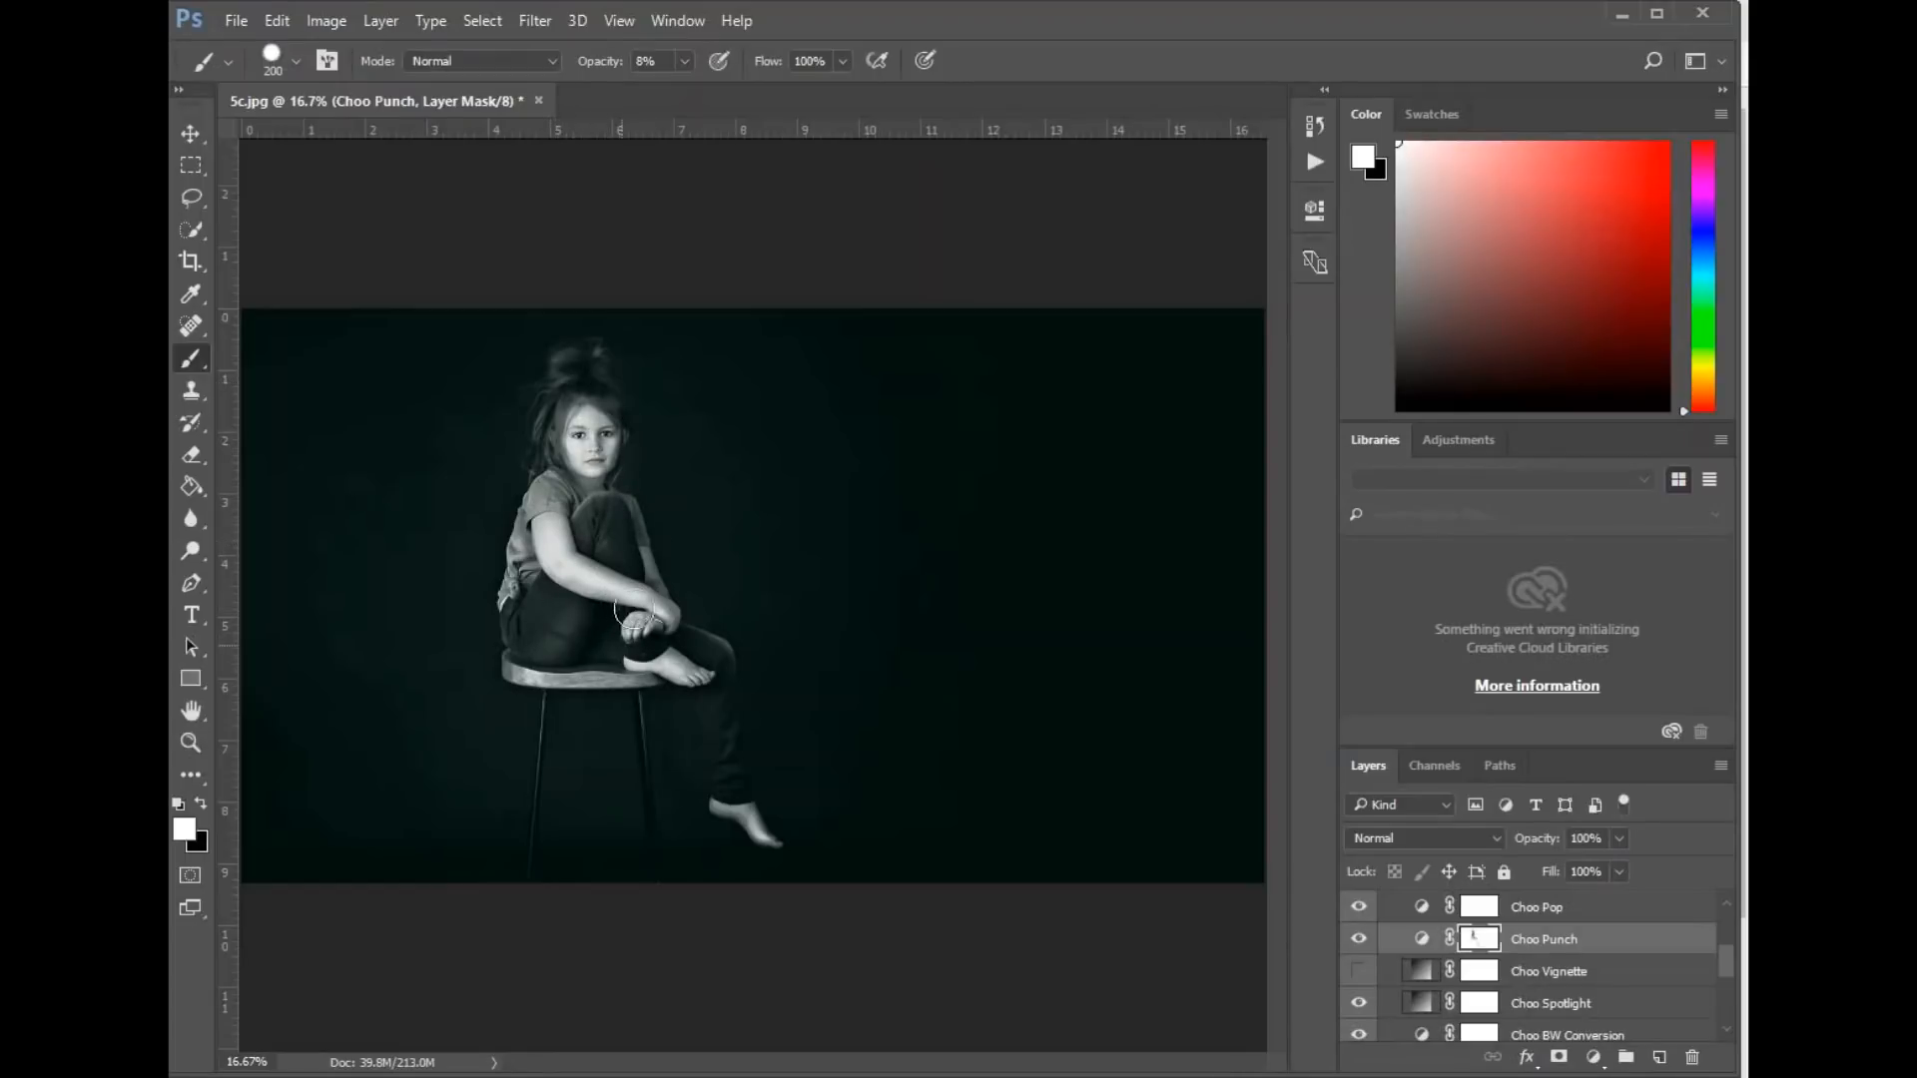
# Toggle the whole Choo Cute group off and on to compare the color original with the black-and-white result.
pyautogui.scroll(3, 1411, 933)
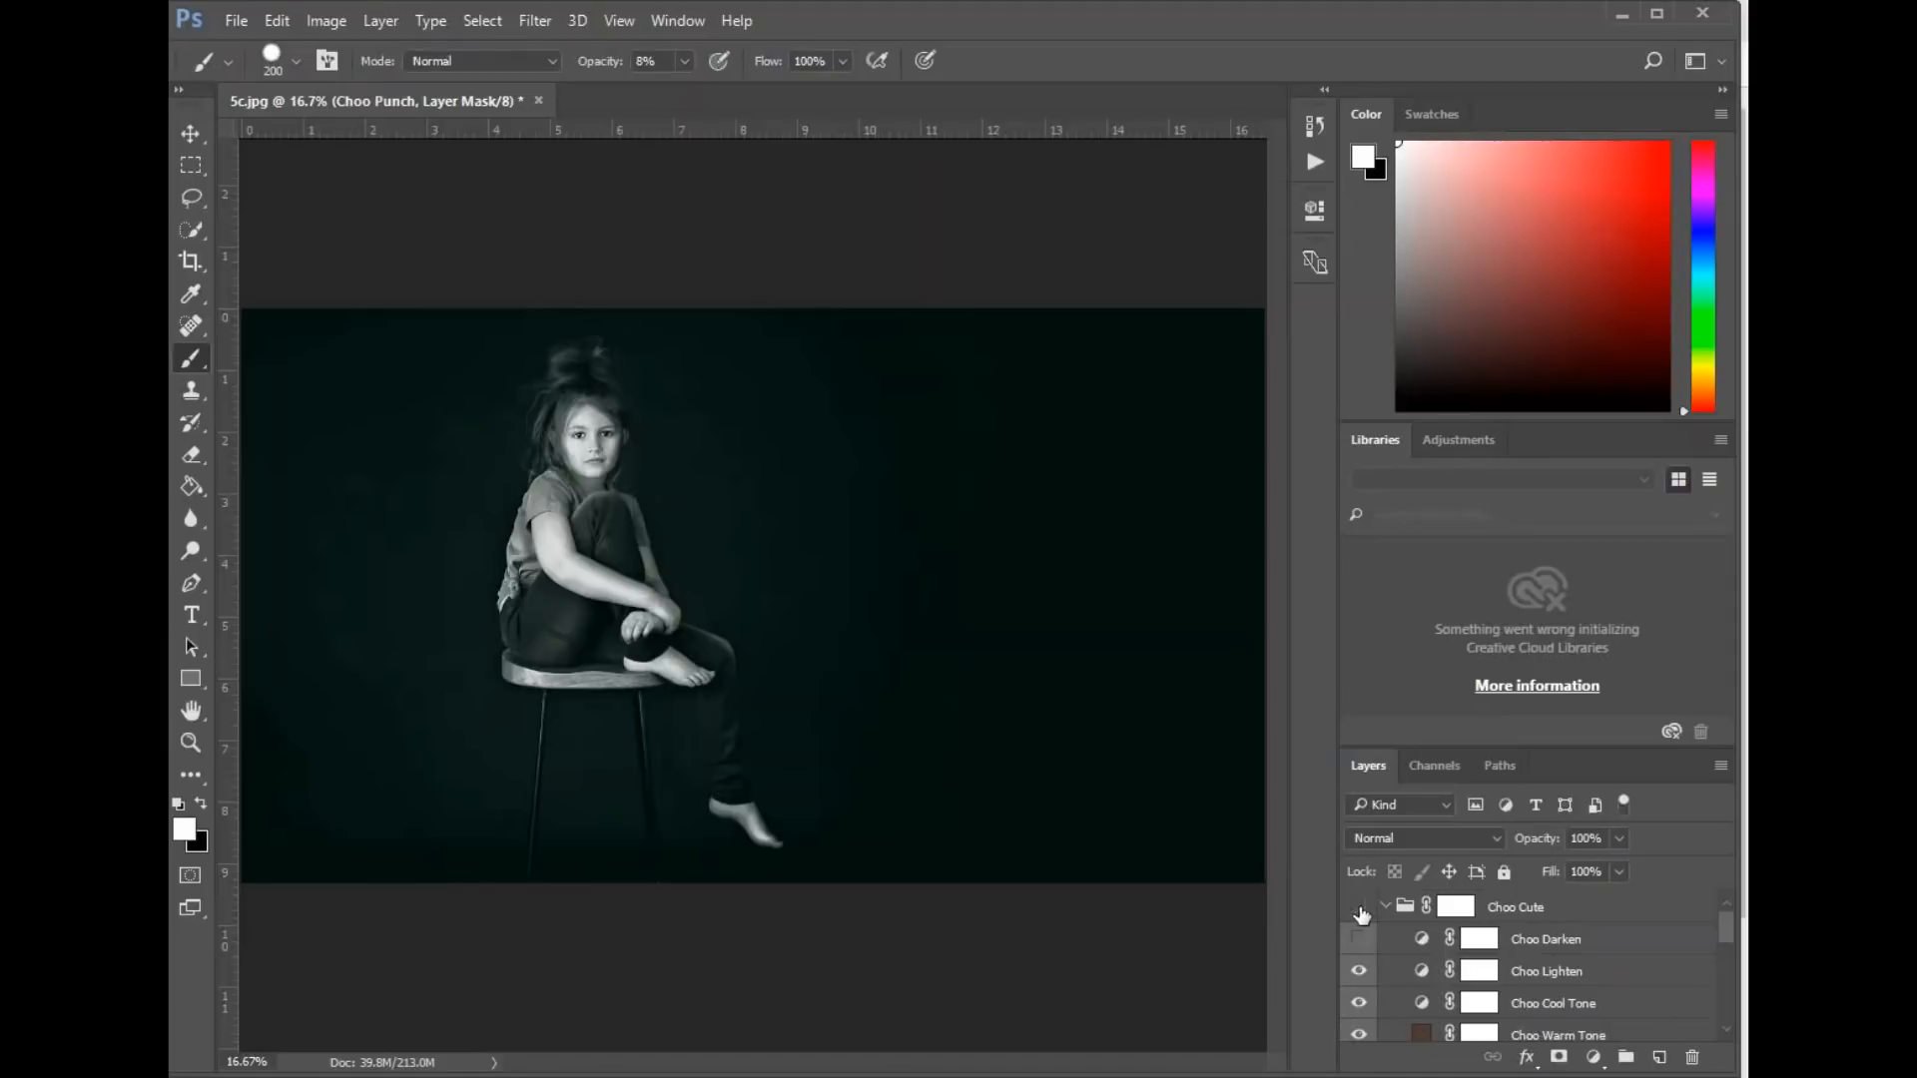
pyautogui.click(1359, 910)
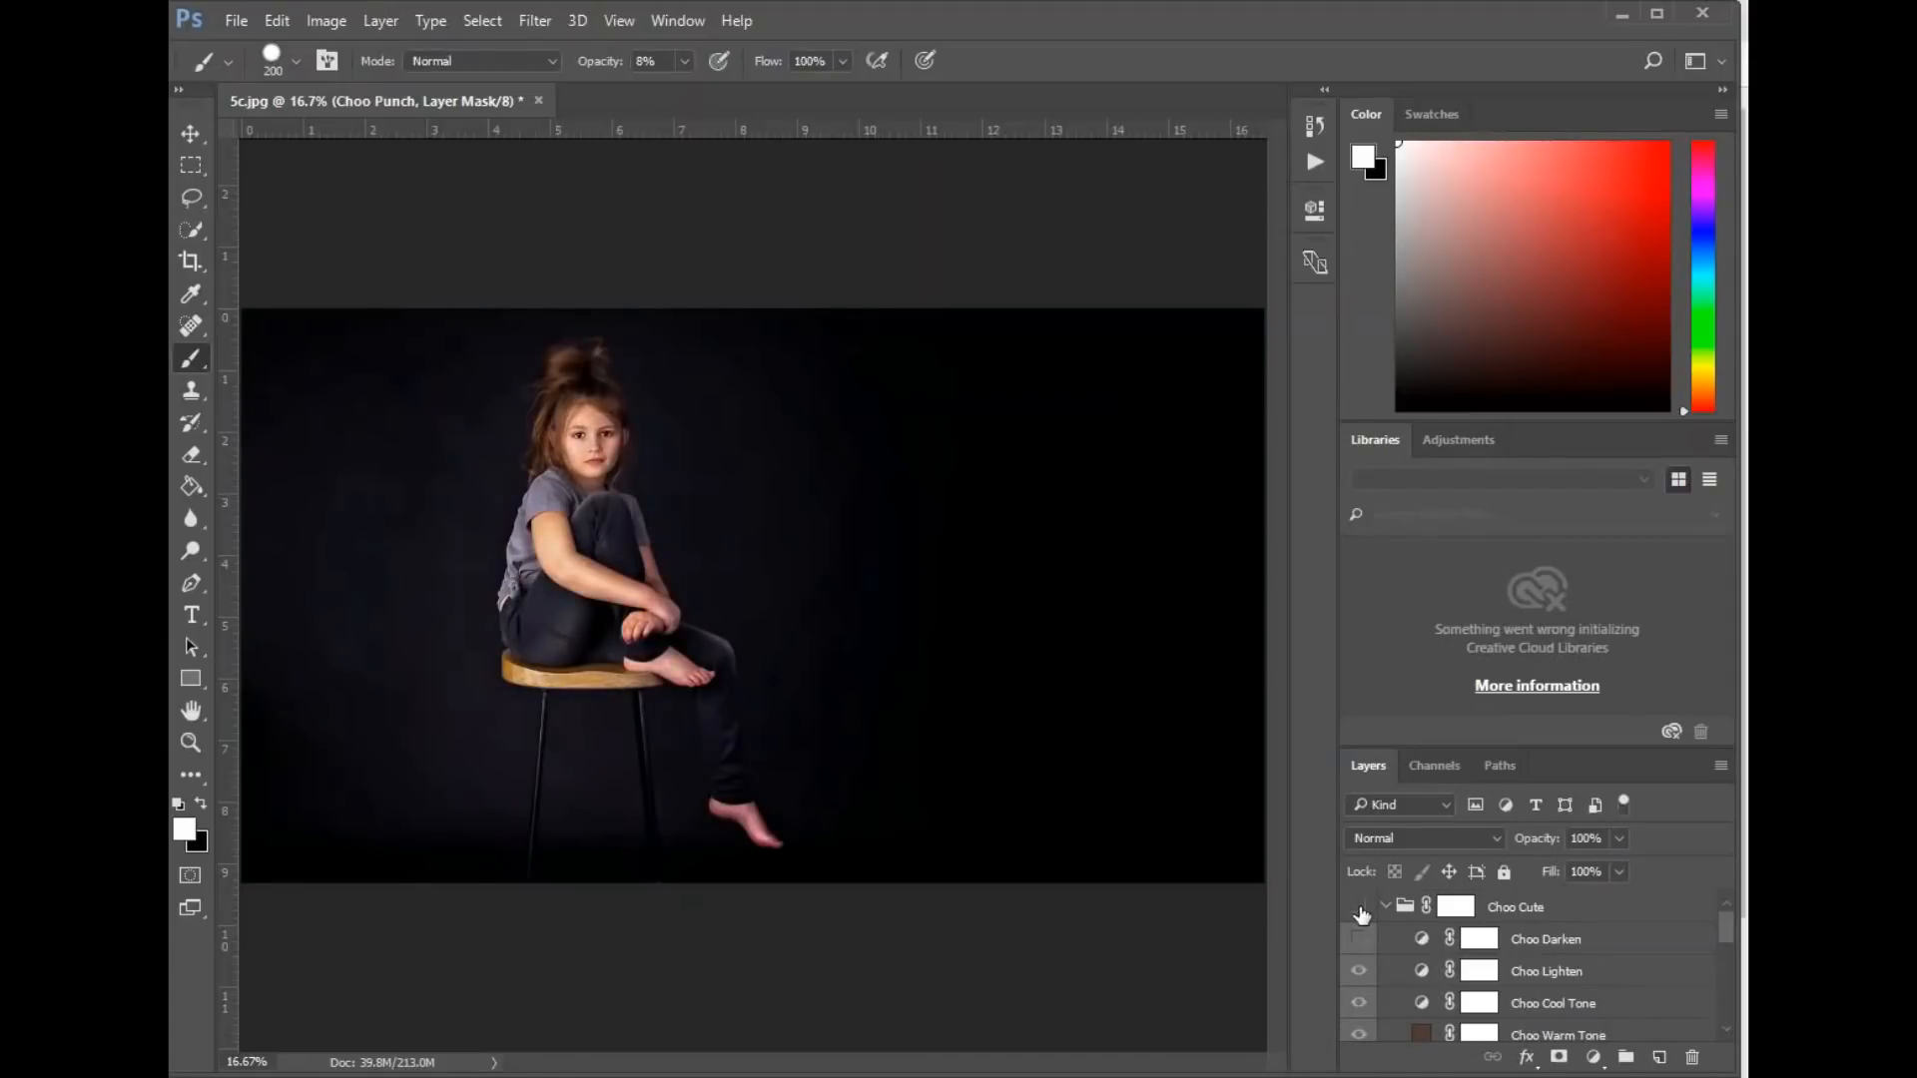
pyautogui.click(1360, 910)
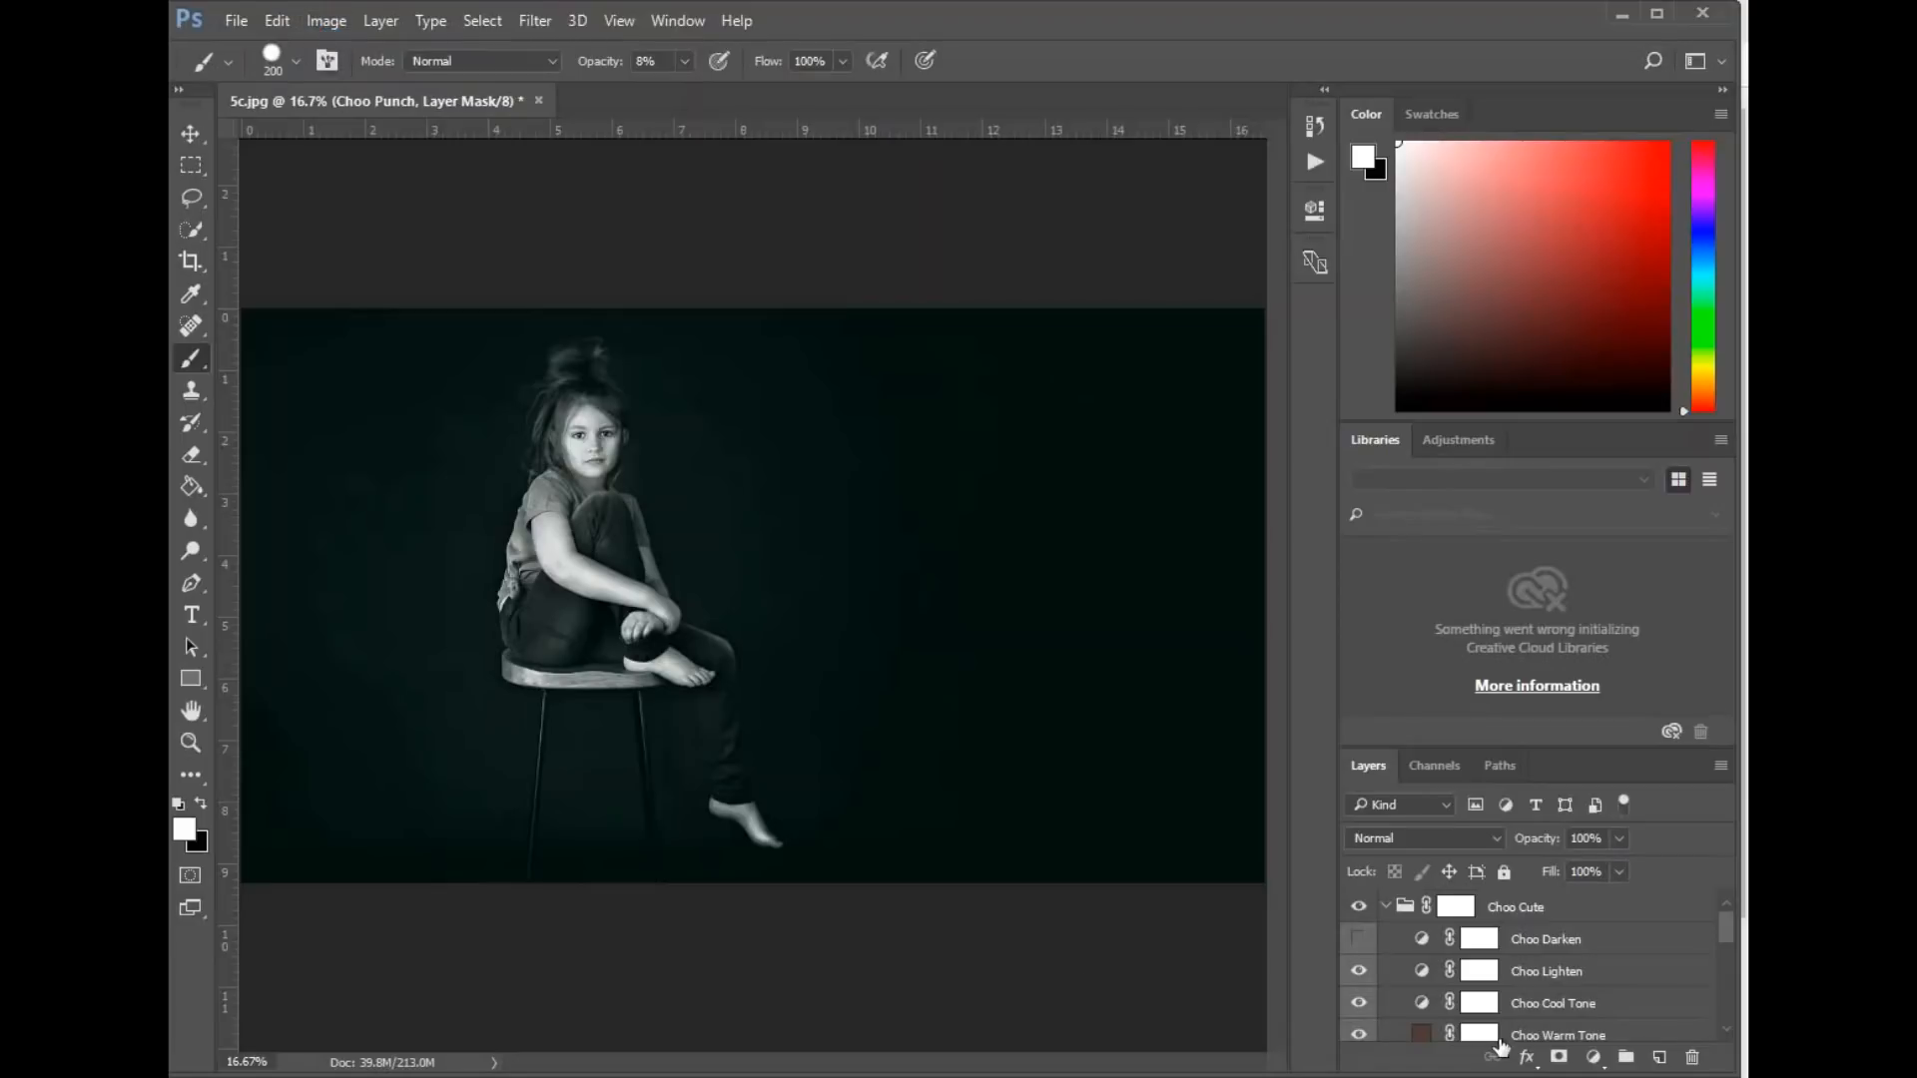
# Review the layers in the Choo Cute group and collapse the group.
pyautogui.scroll(-5, 1501, 1038)
pyautogui.scroll(2, 1495, 1043)
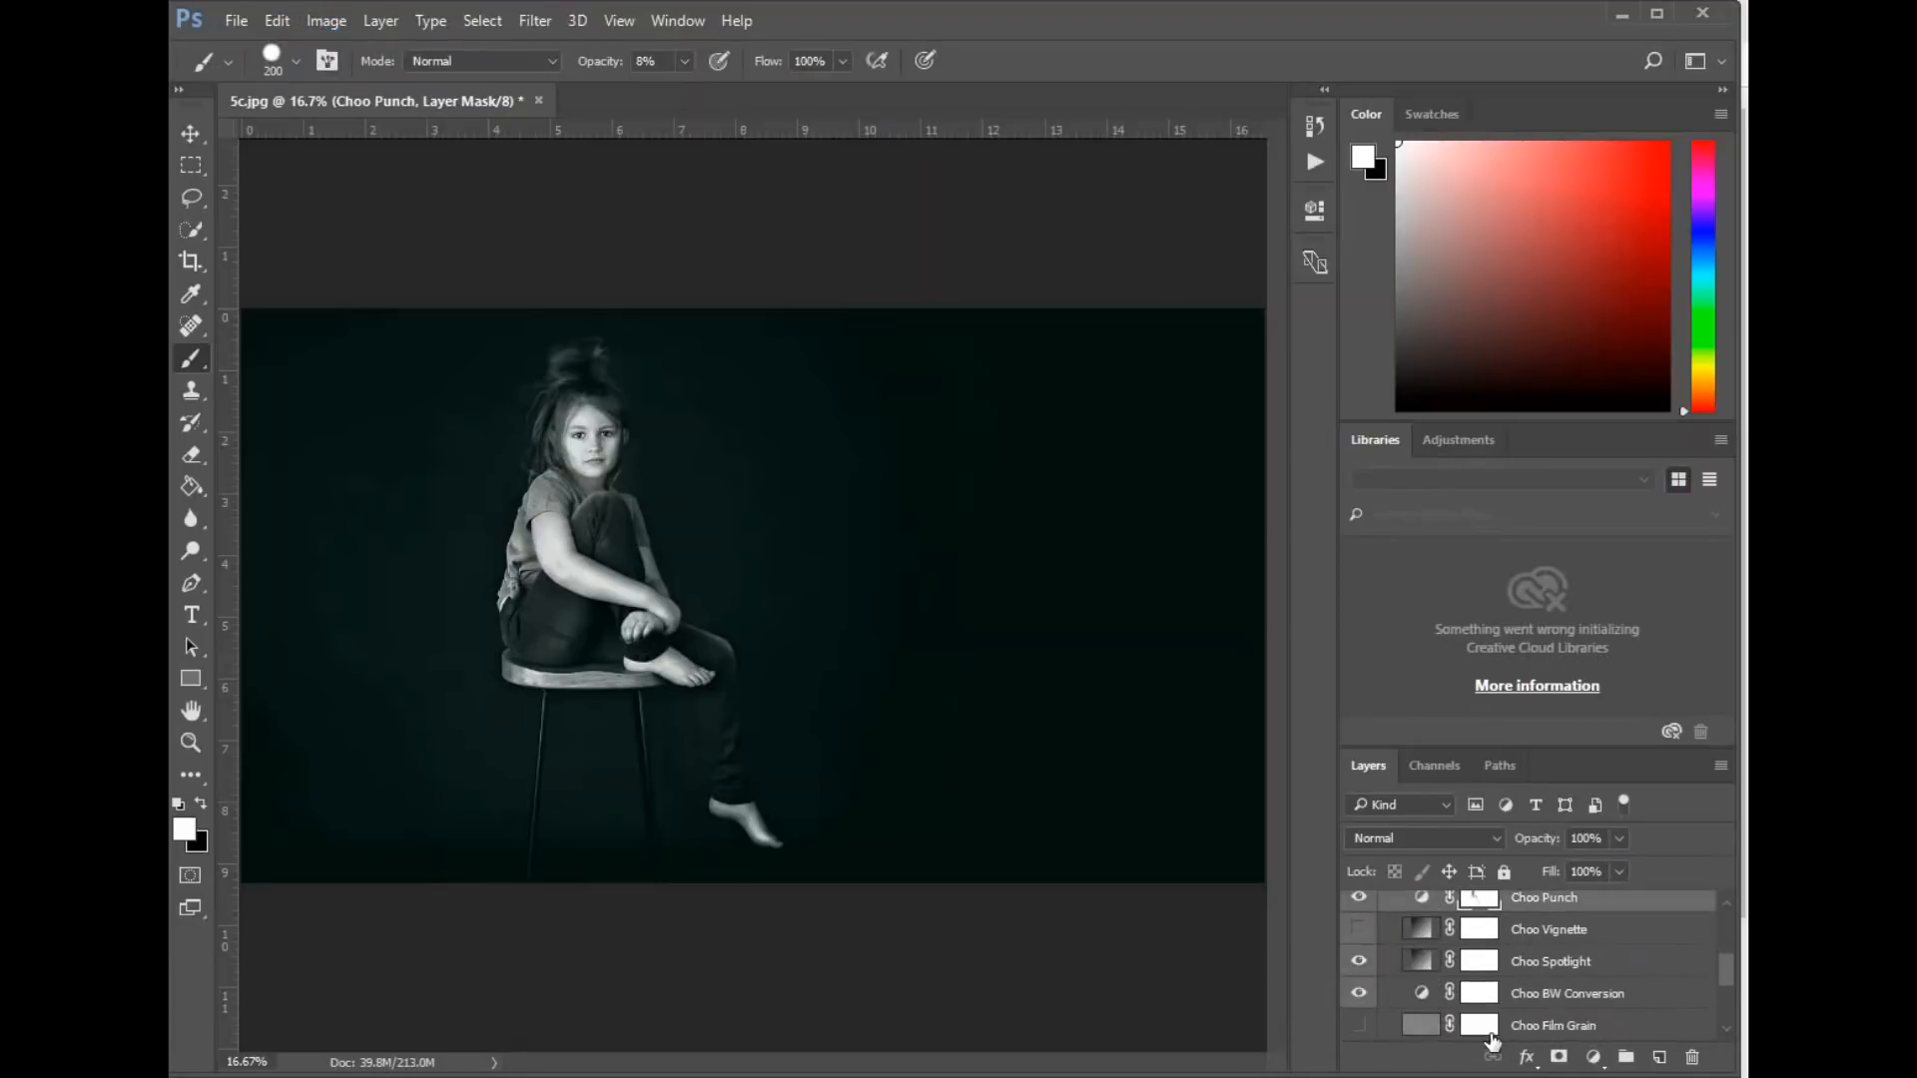
pyautogui.scroll(3, 1492, 1039)
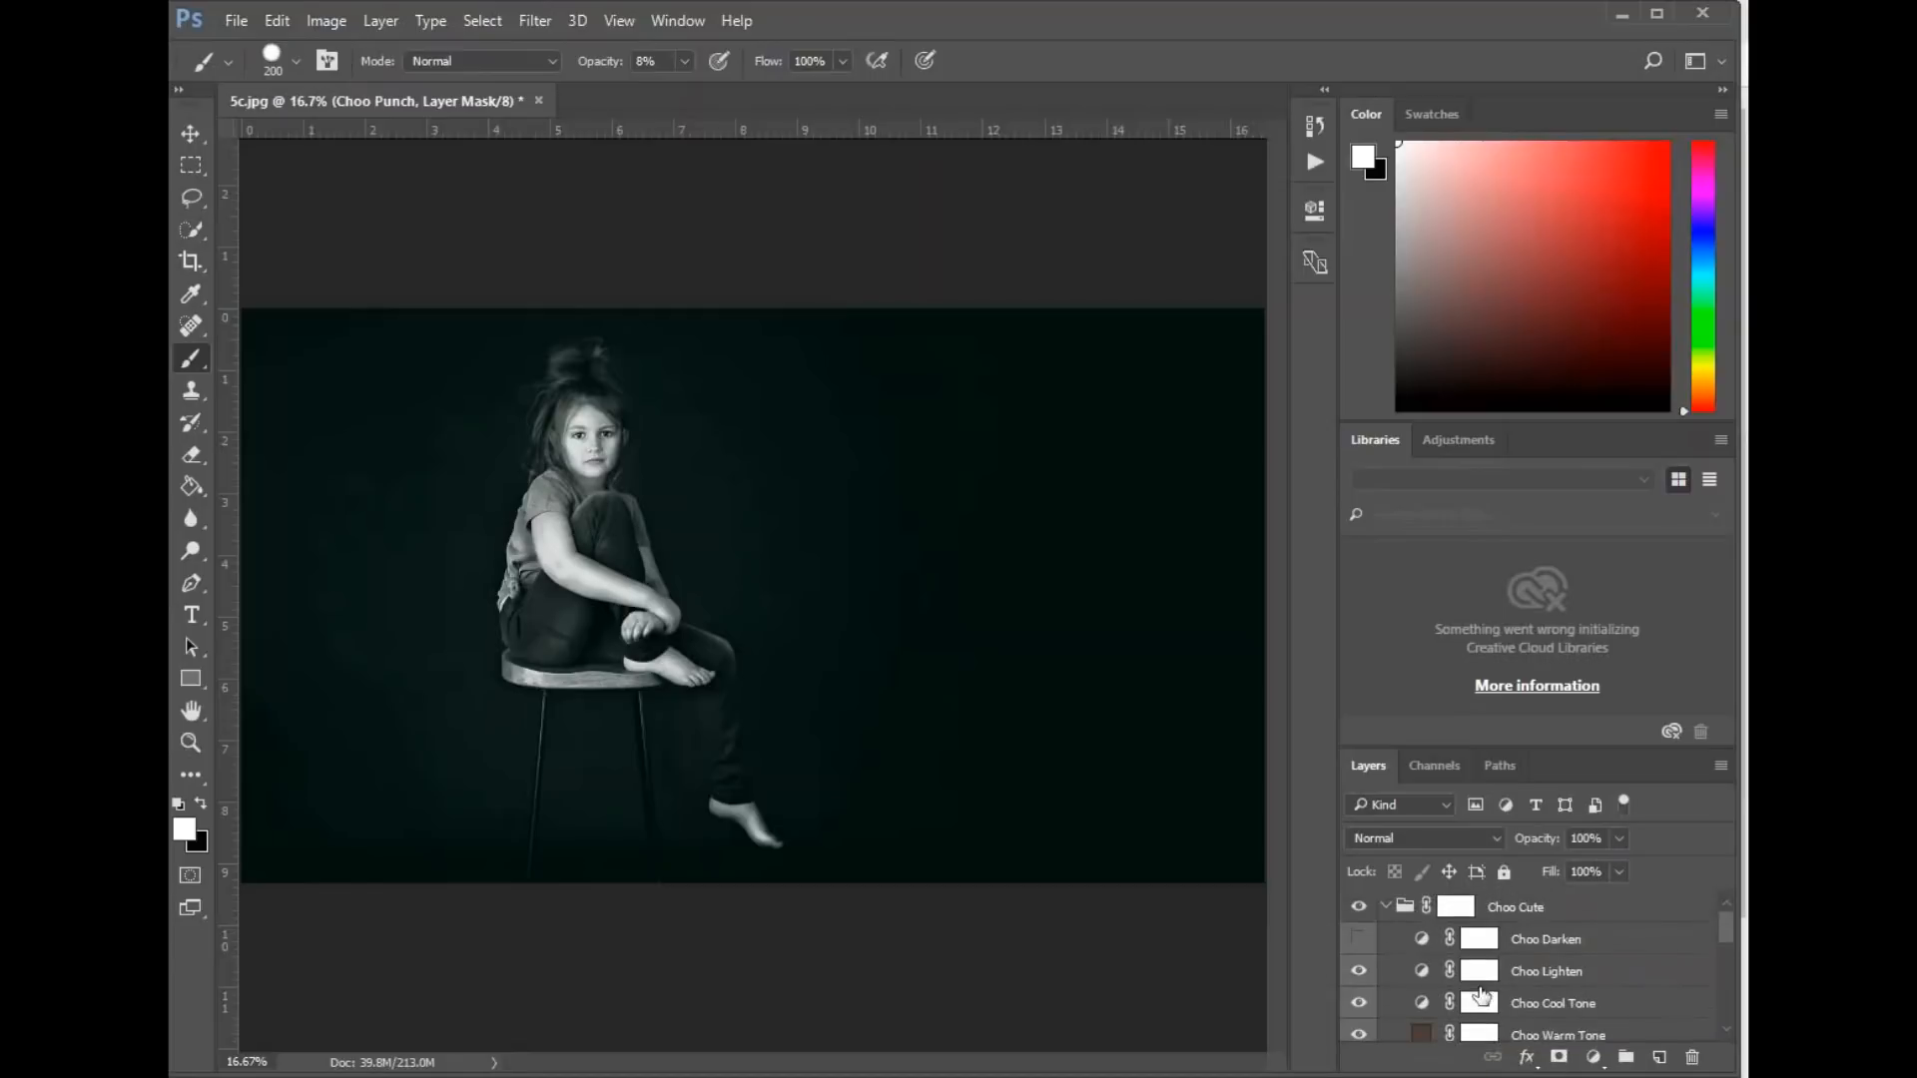
pyautogui.click(1391, 908)
pyautogui.click(1387, 906)
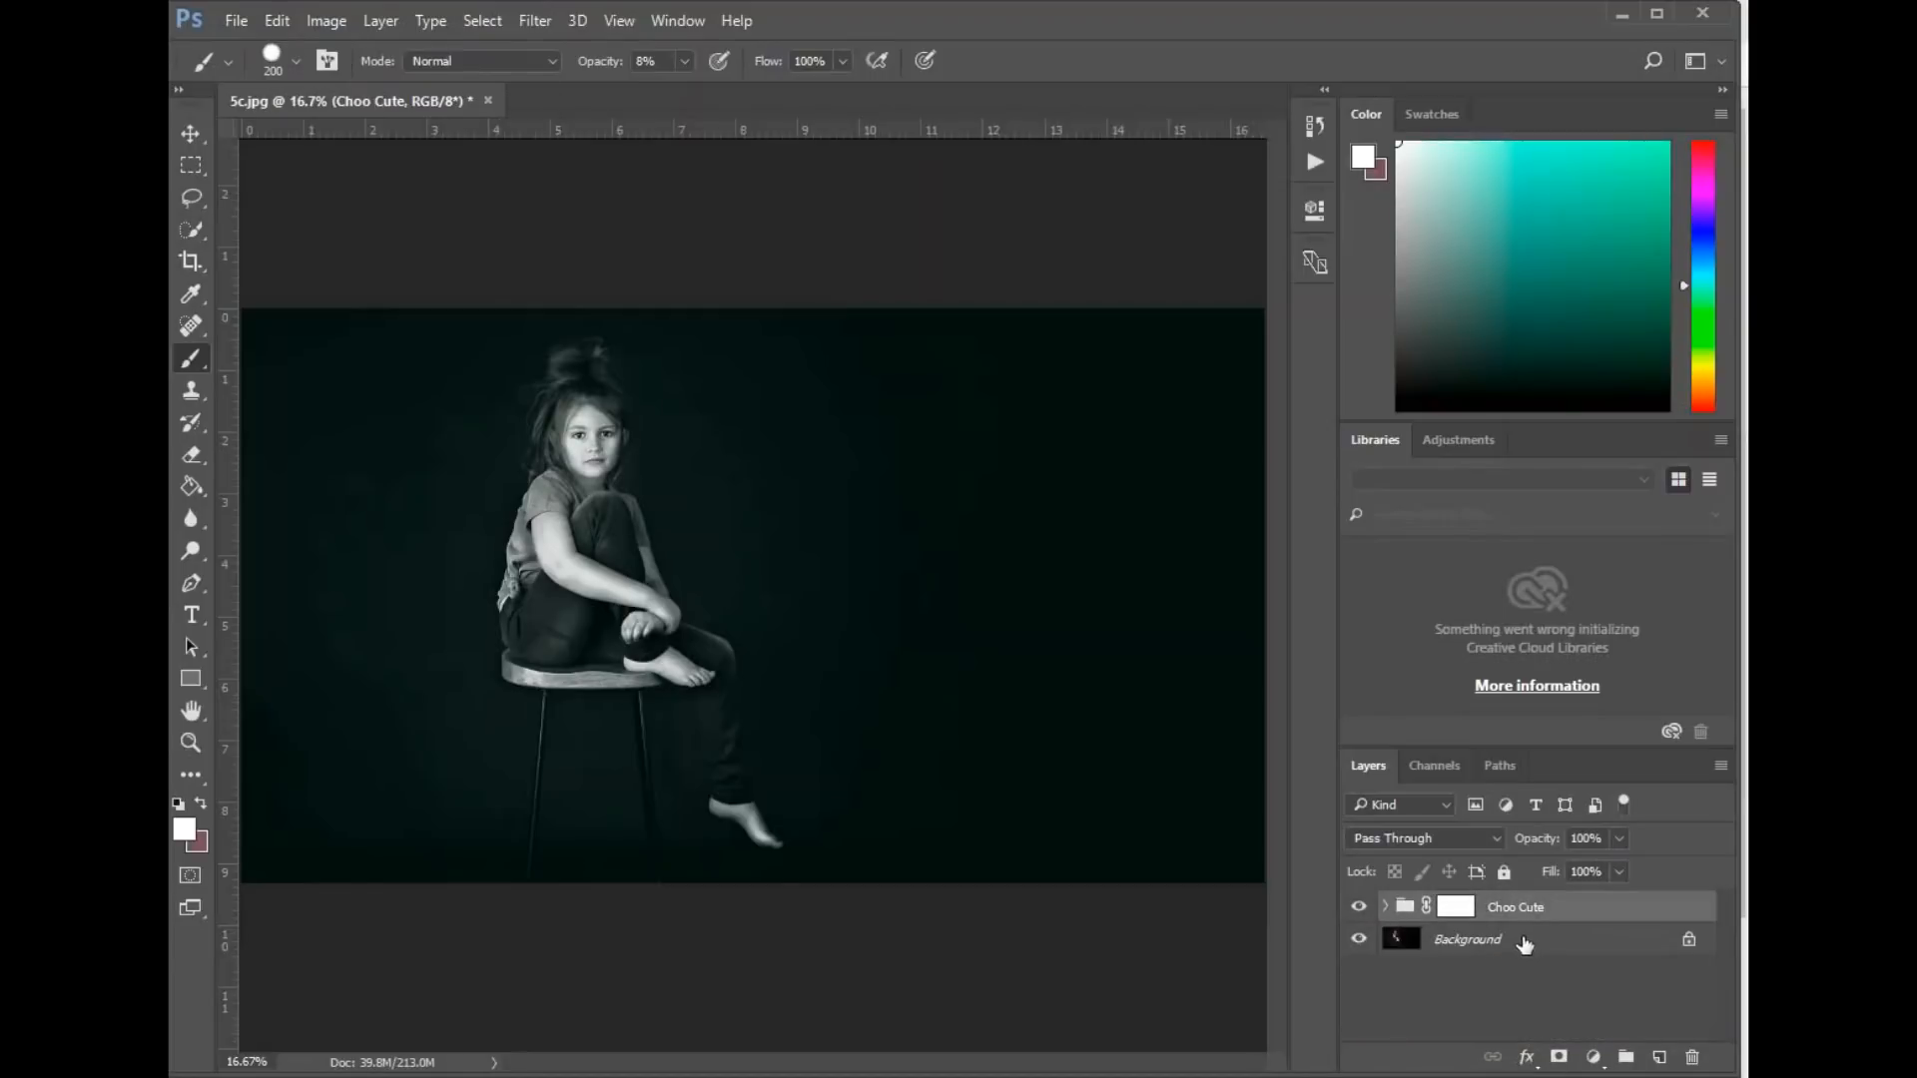
# Hide the Choo Cute group and duplicate the Background layer as Background copy.
pyautogui.click(1357, 907)
pyautogui.rightClick(1525, 938)
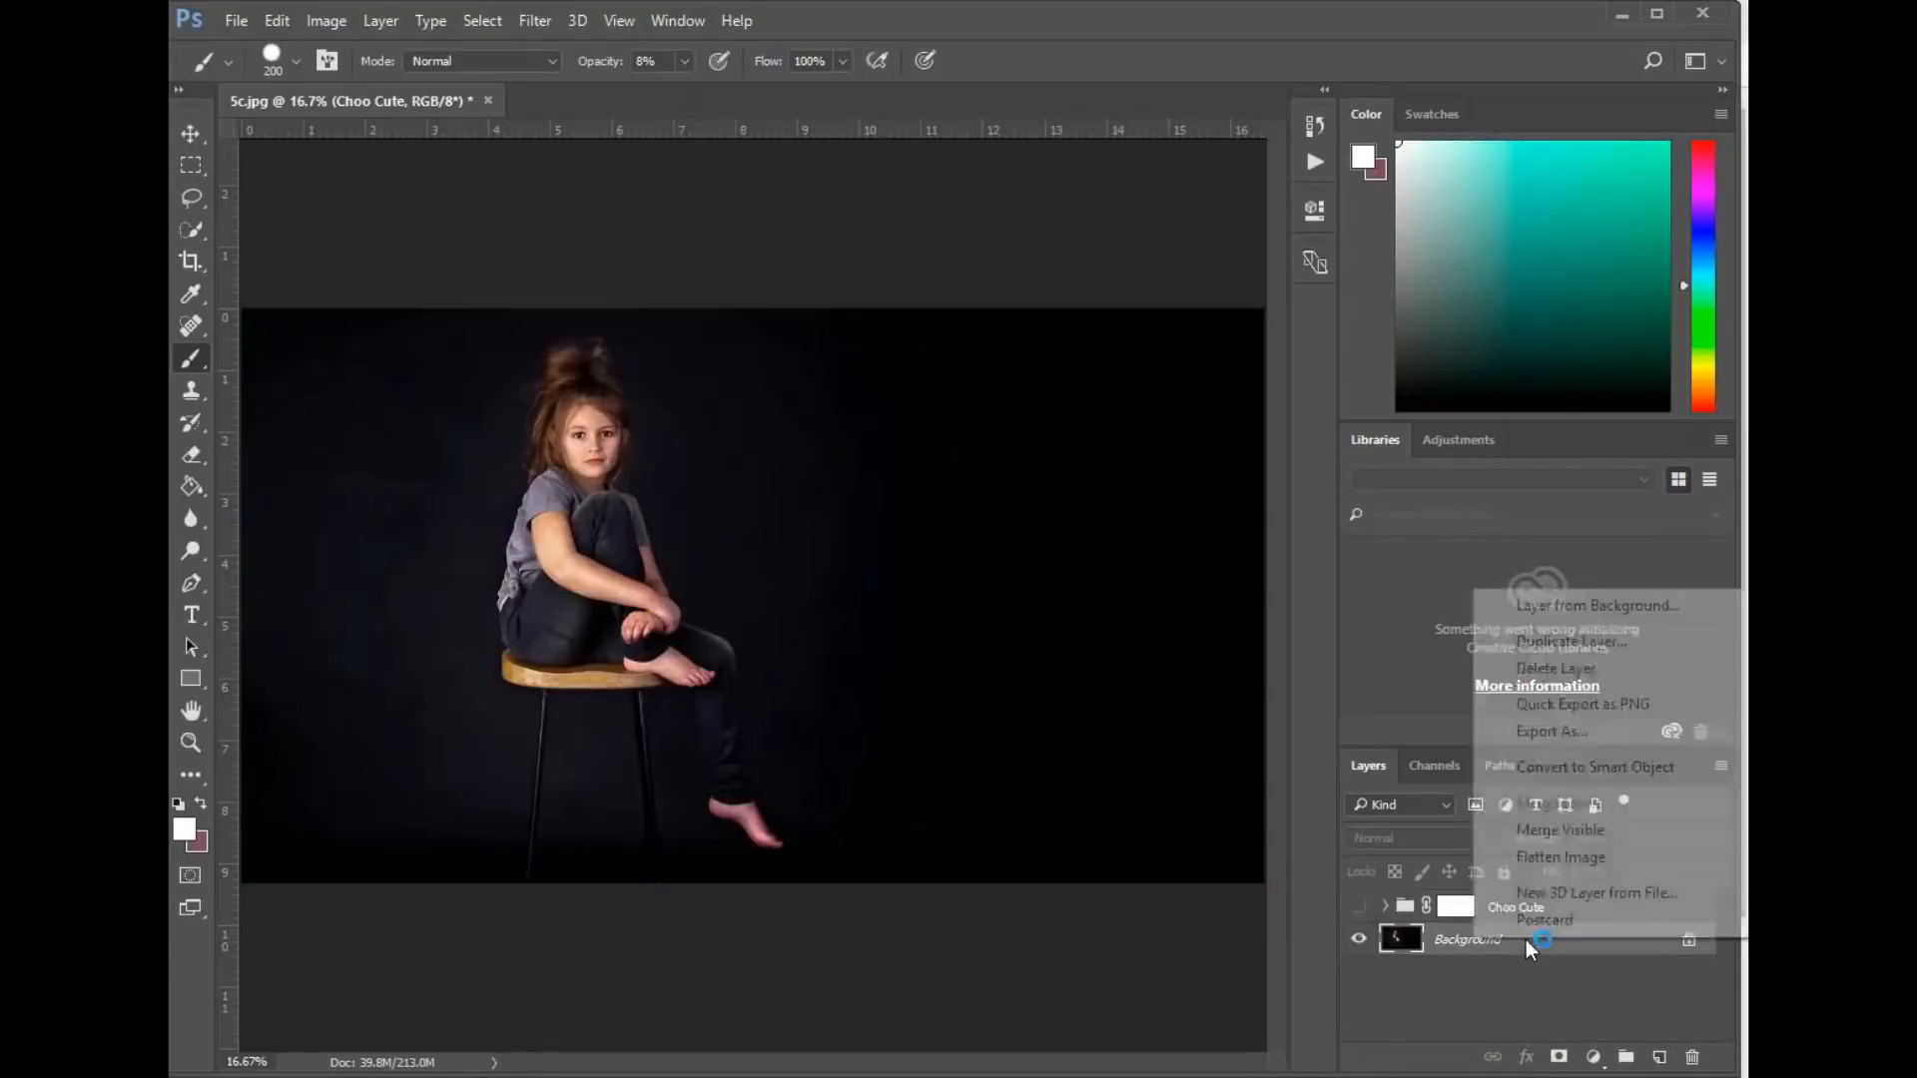
pyautogui.click(1570, 641)
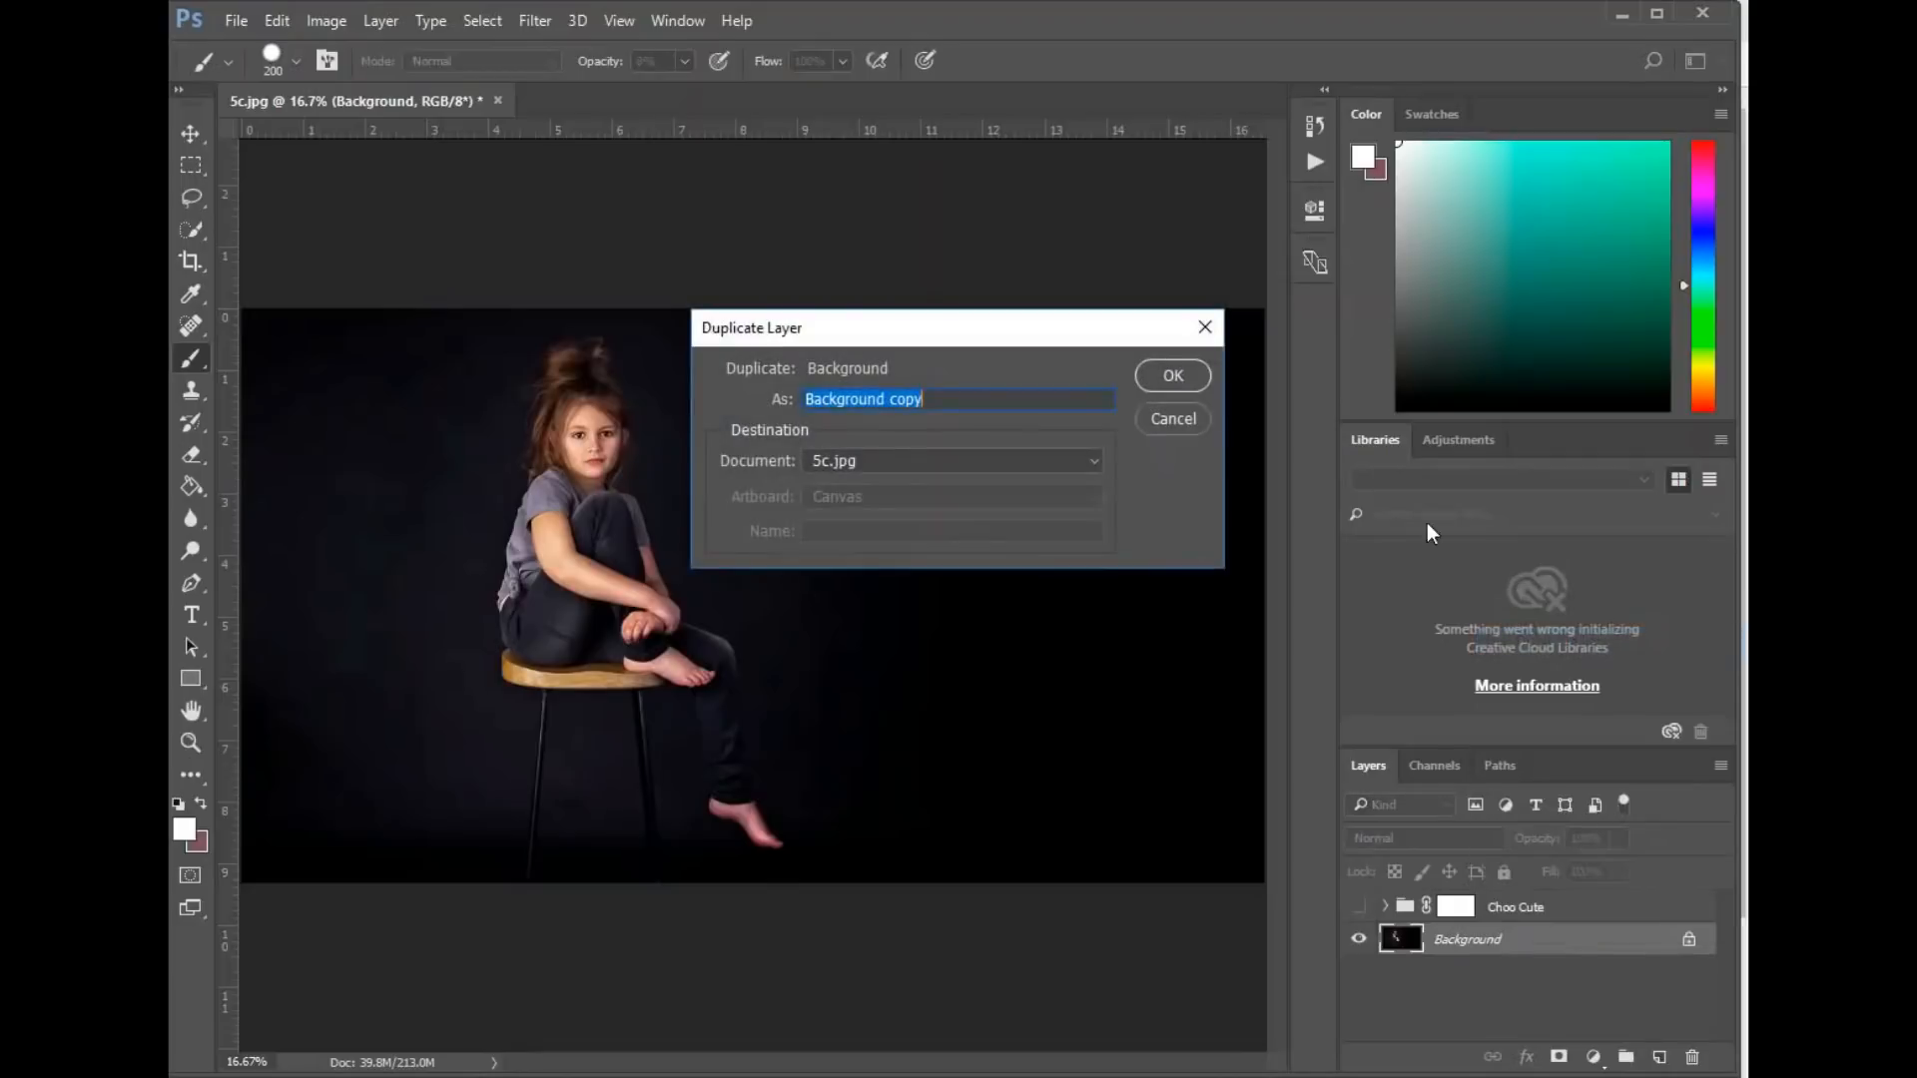
pyautogui.click(1175, 376)
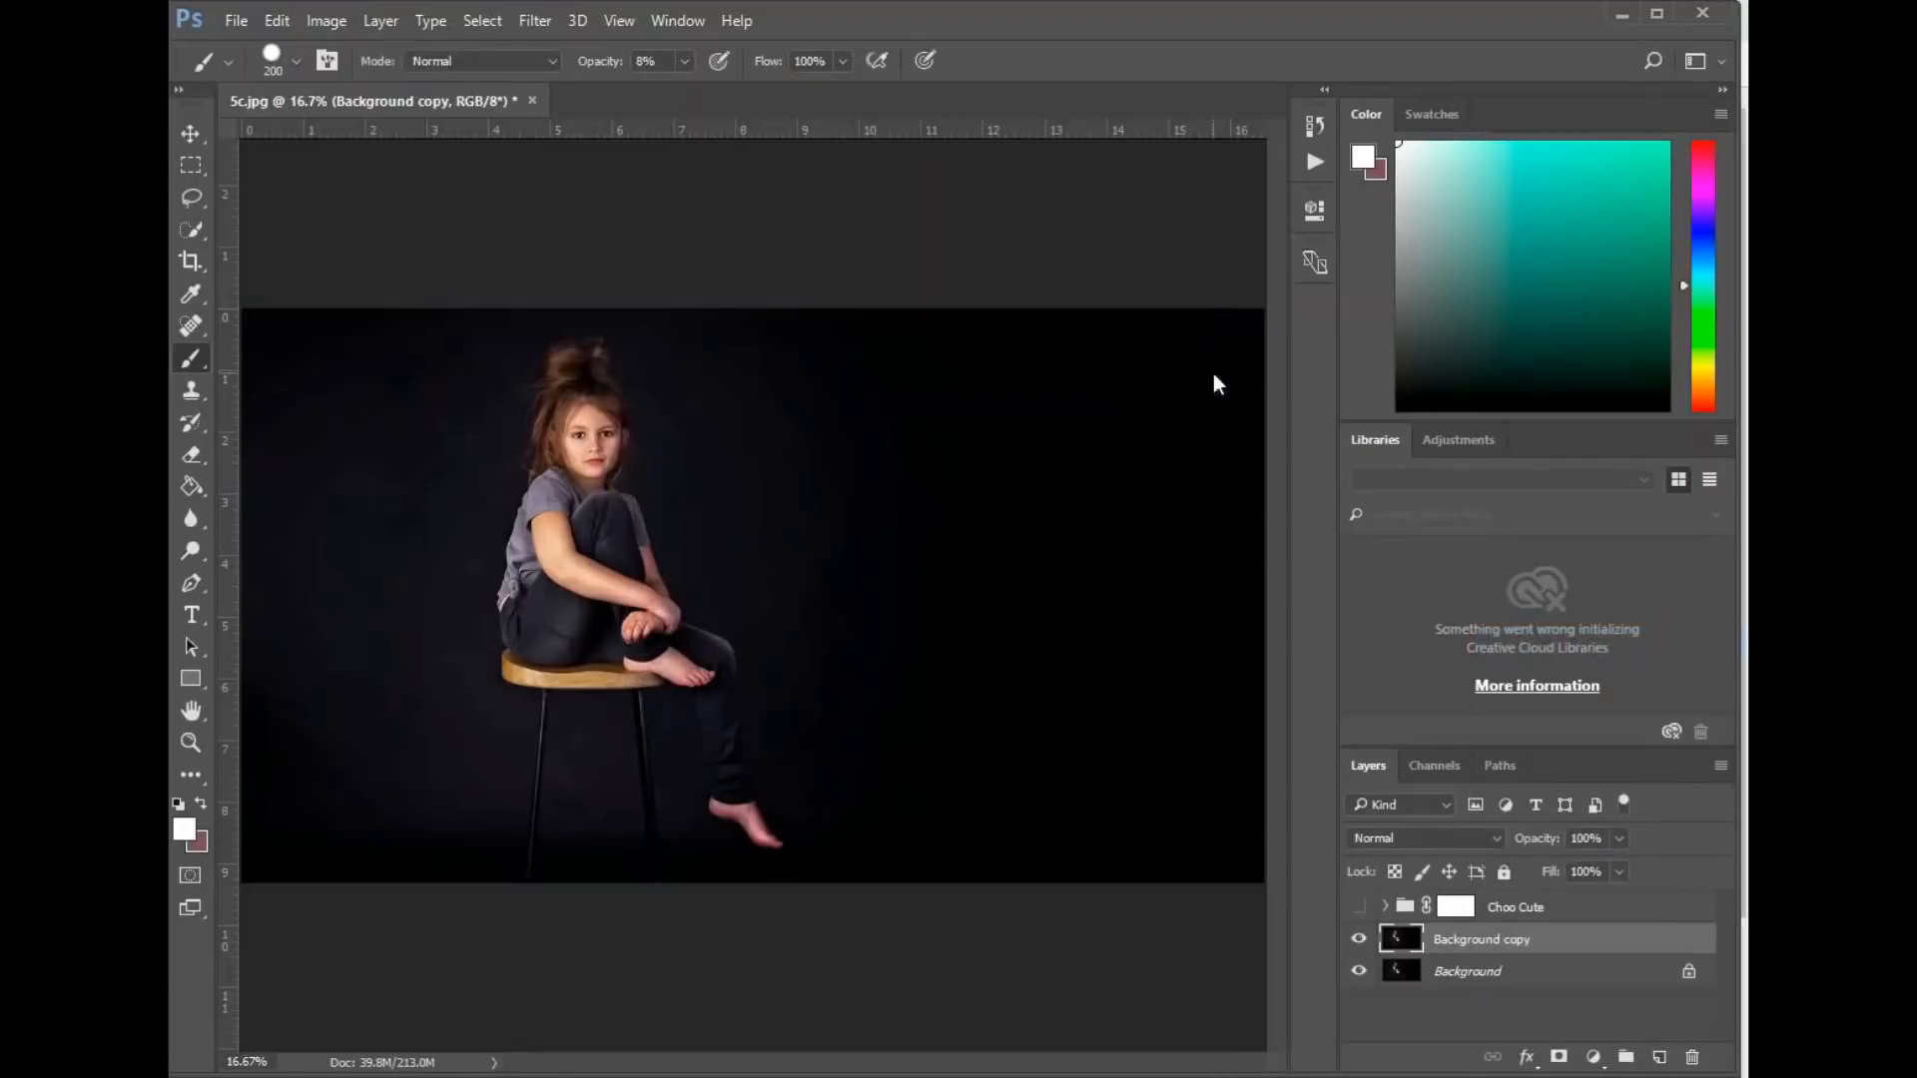
# Desaturate the Background copy layer with a Hue/Saturation adjustment at a saturation of -100.
pyautogui.click(325, 21)
pyautogui.moveTo(364, 82)
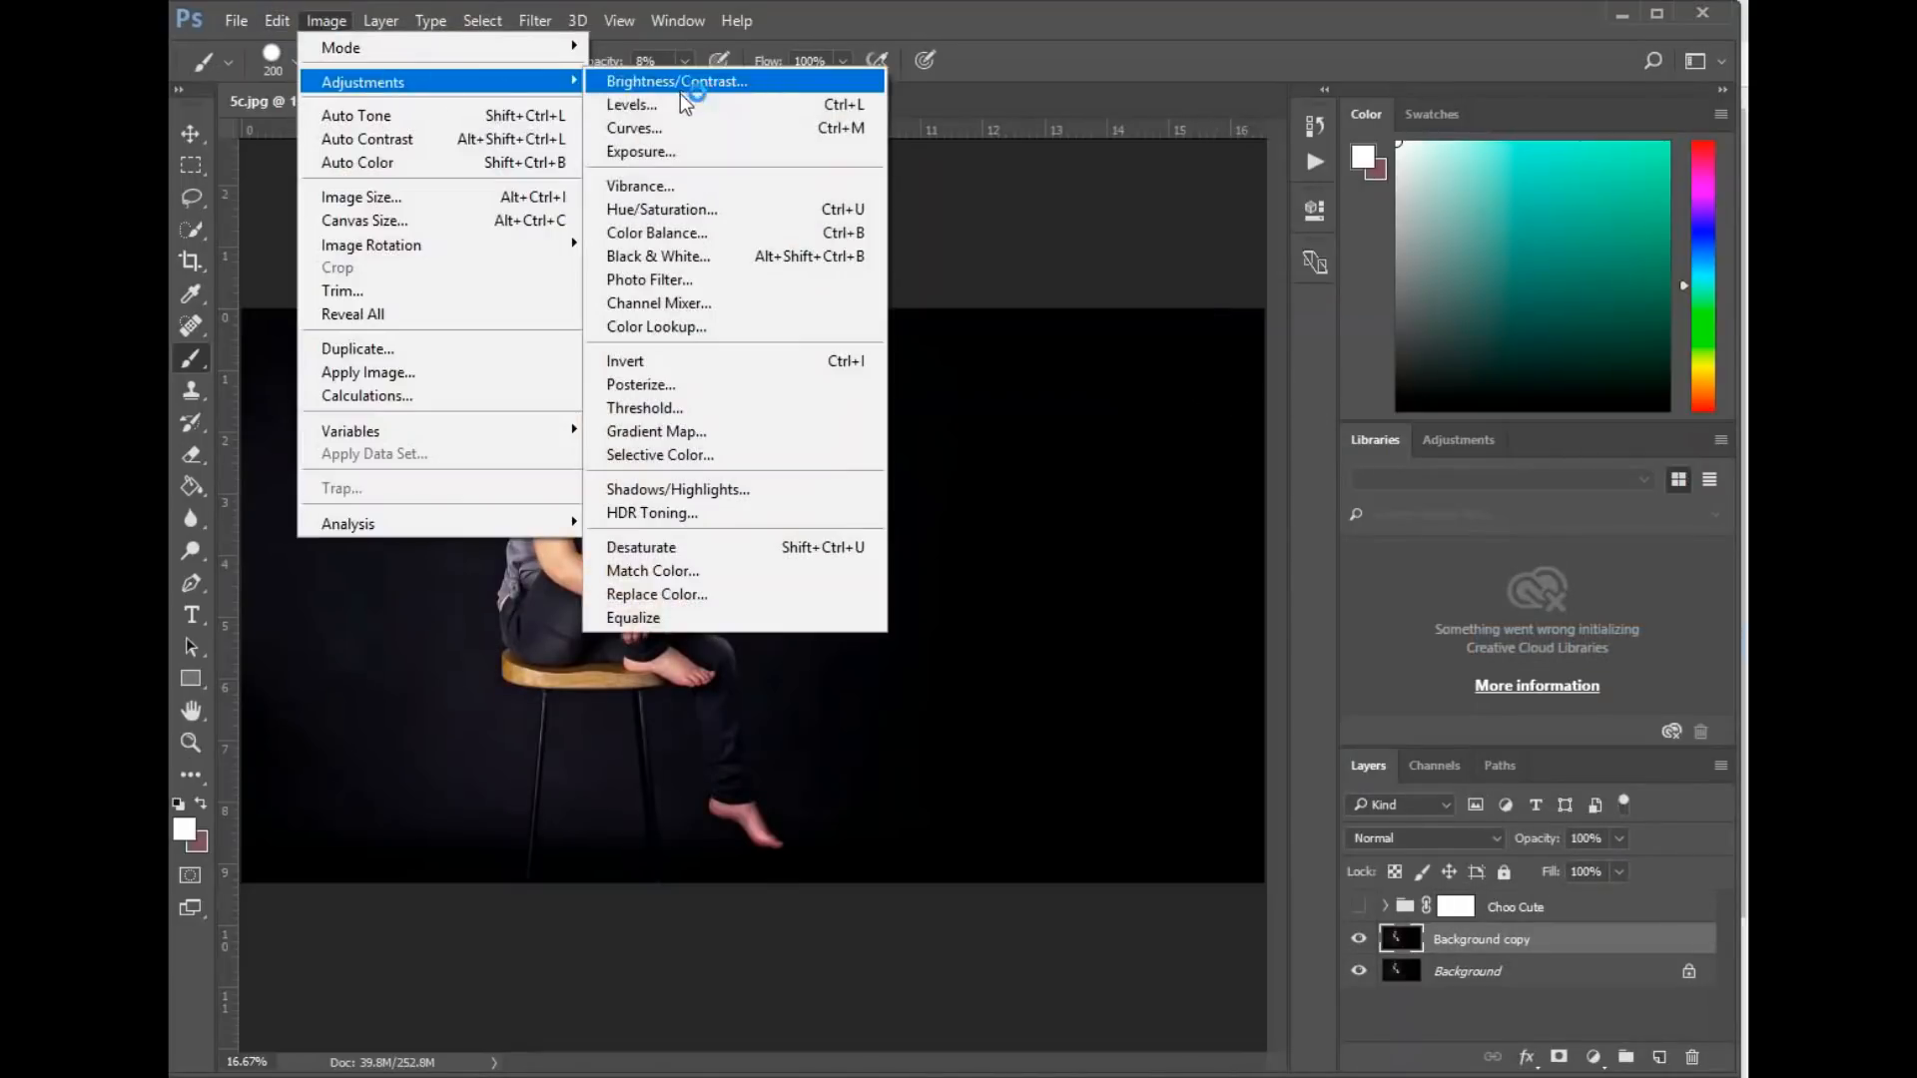
pyautogui.click(689, 210)
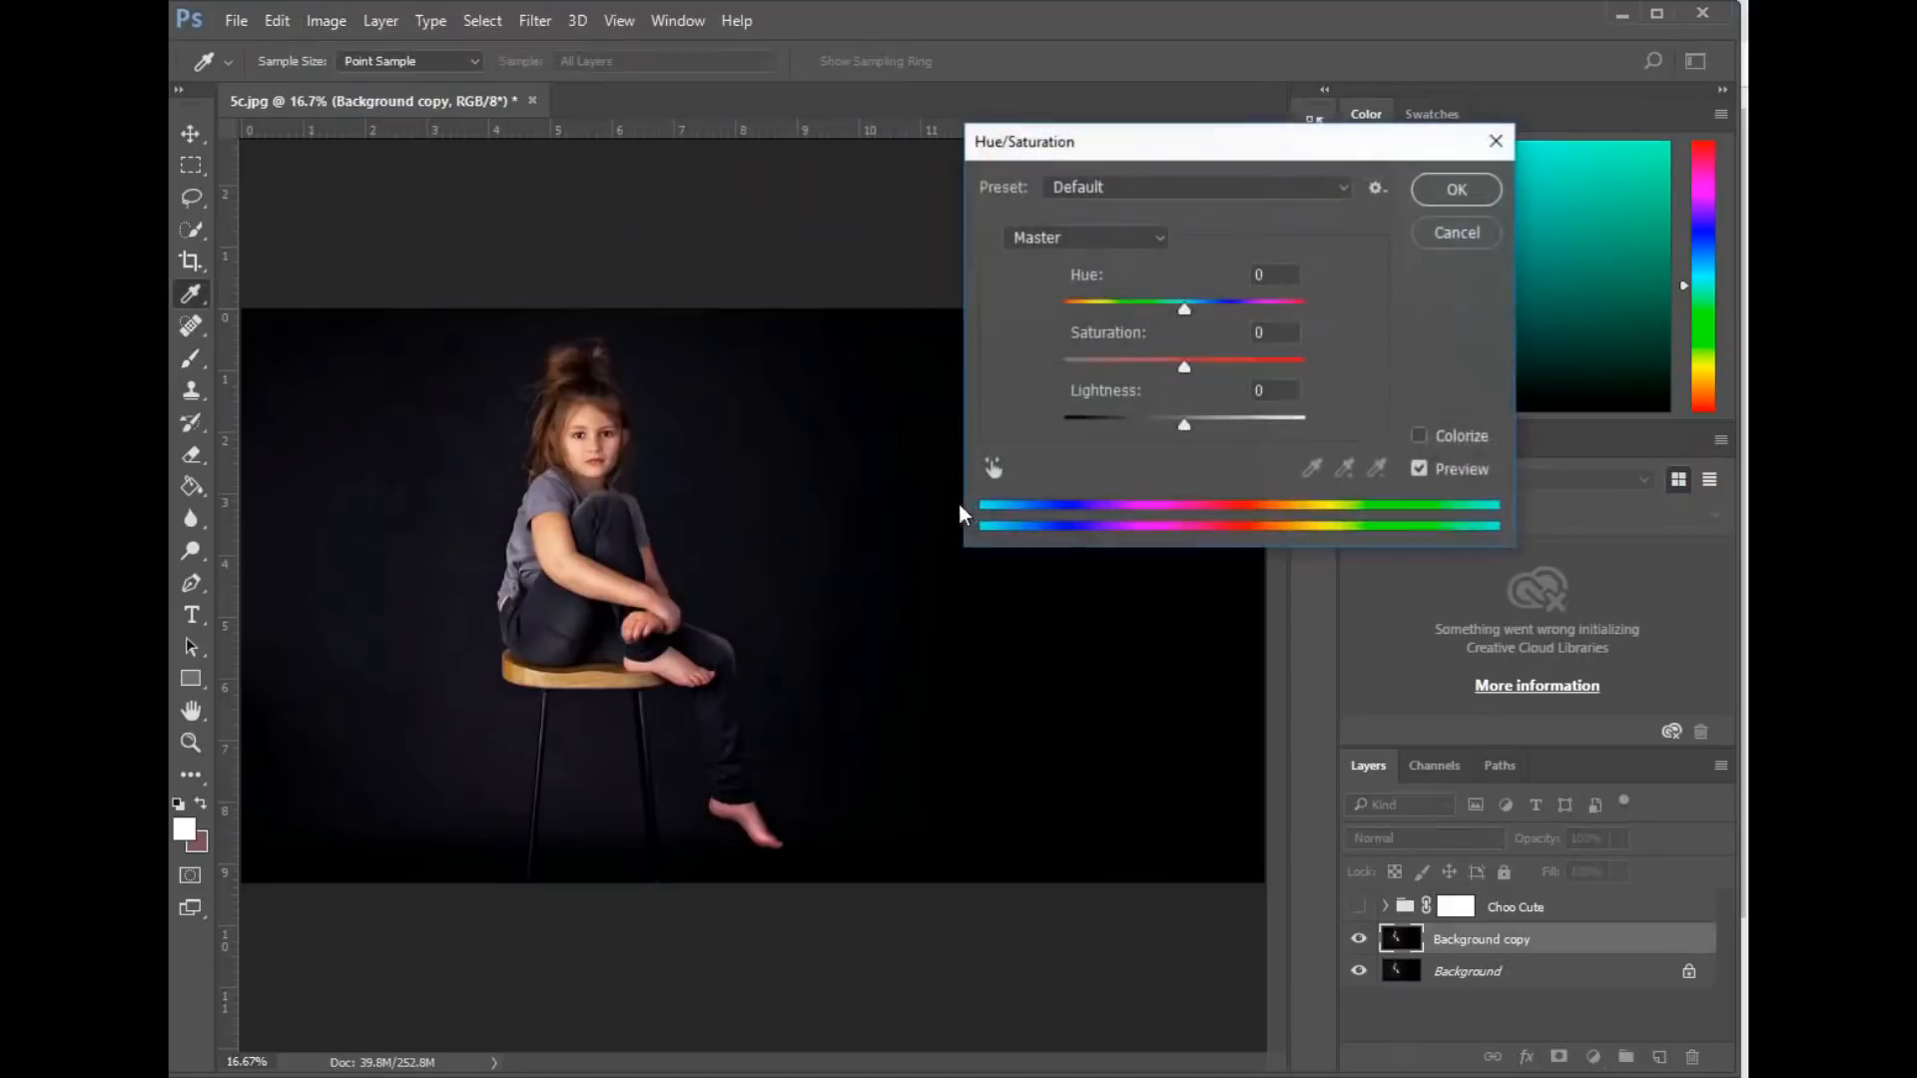
pyautogui.moveTo(1184, 367); pyautogui.dragTo(1061, 370)
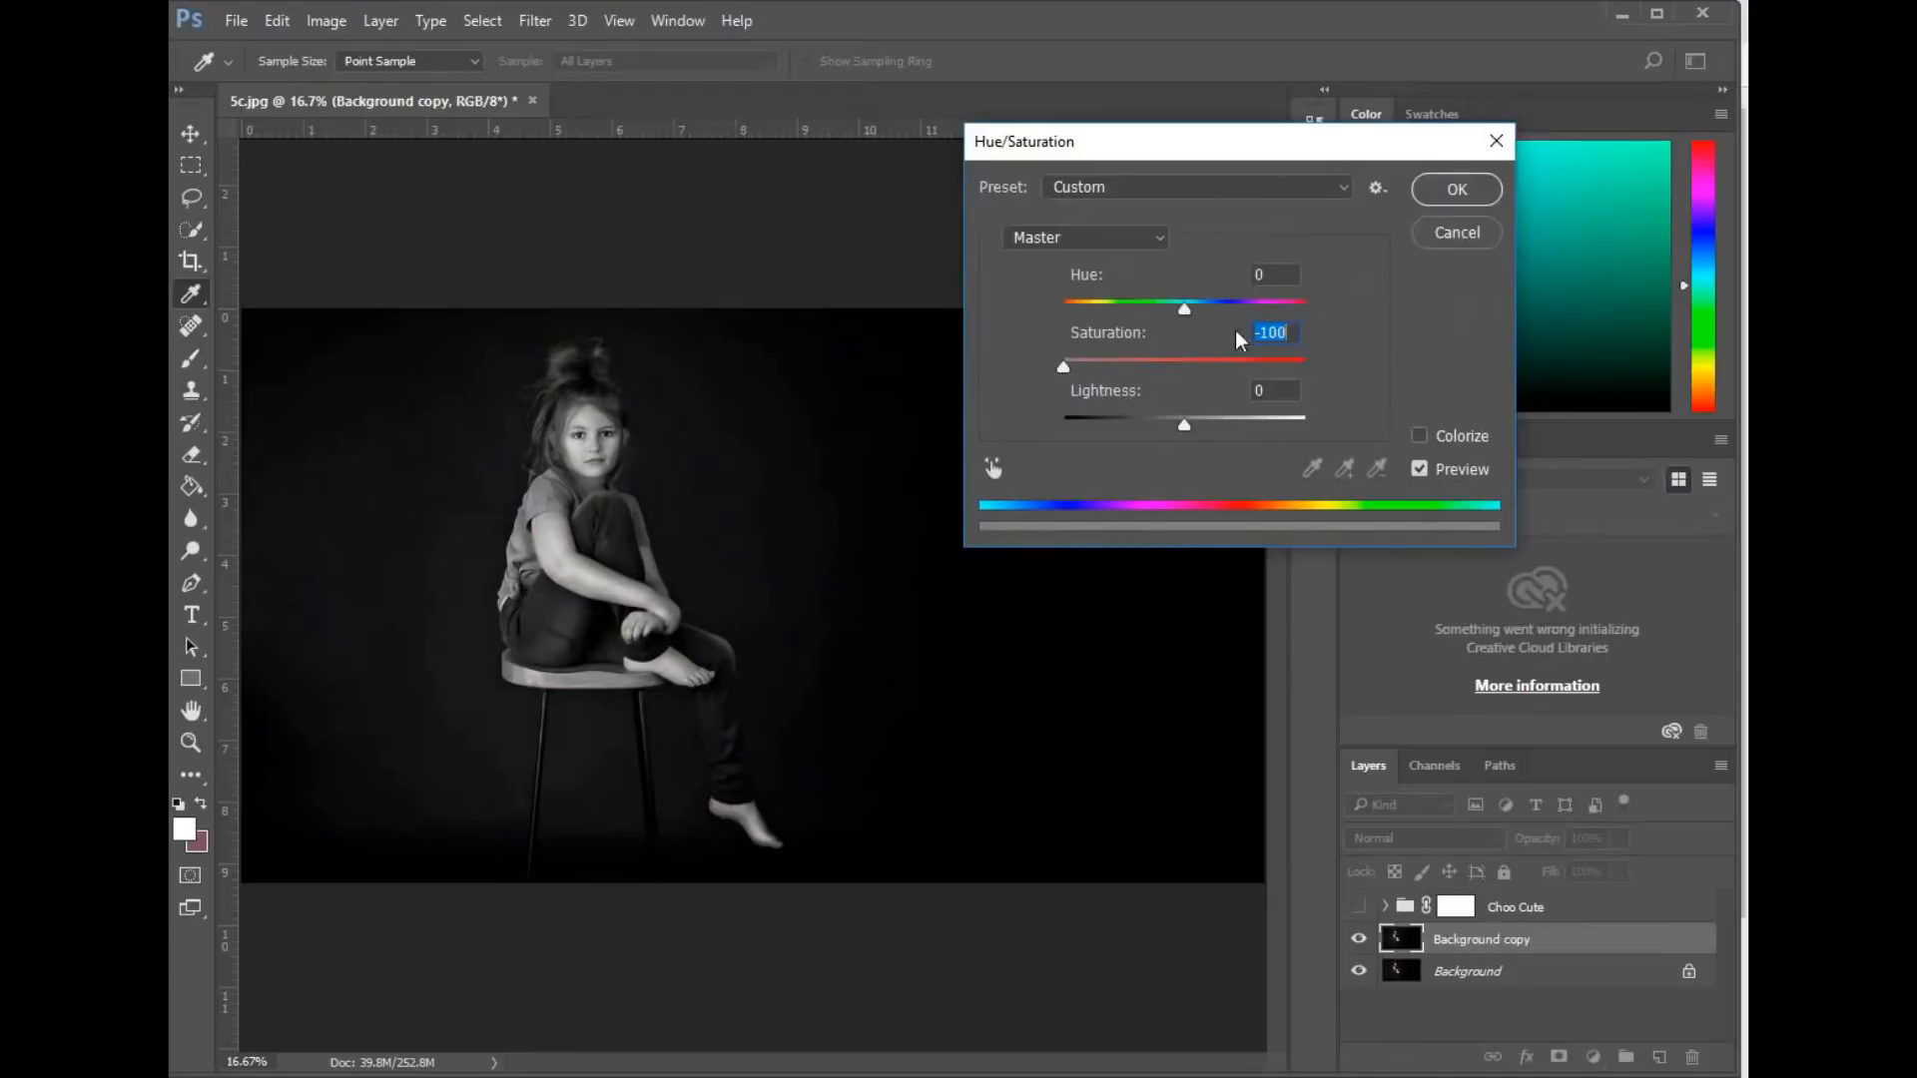
pyautogui.click(1472, 196)
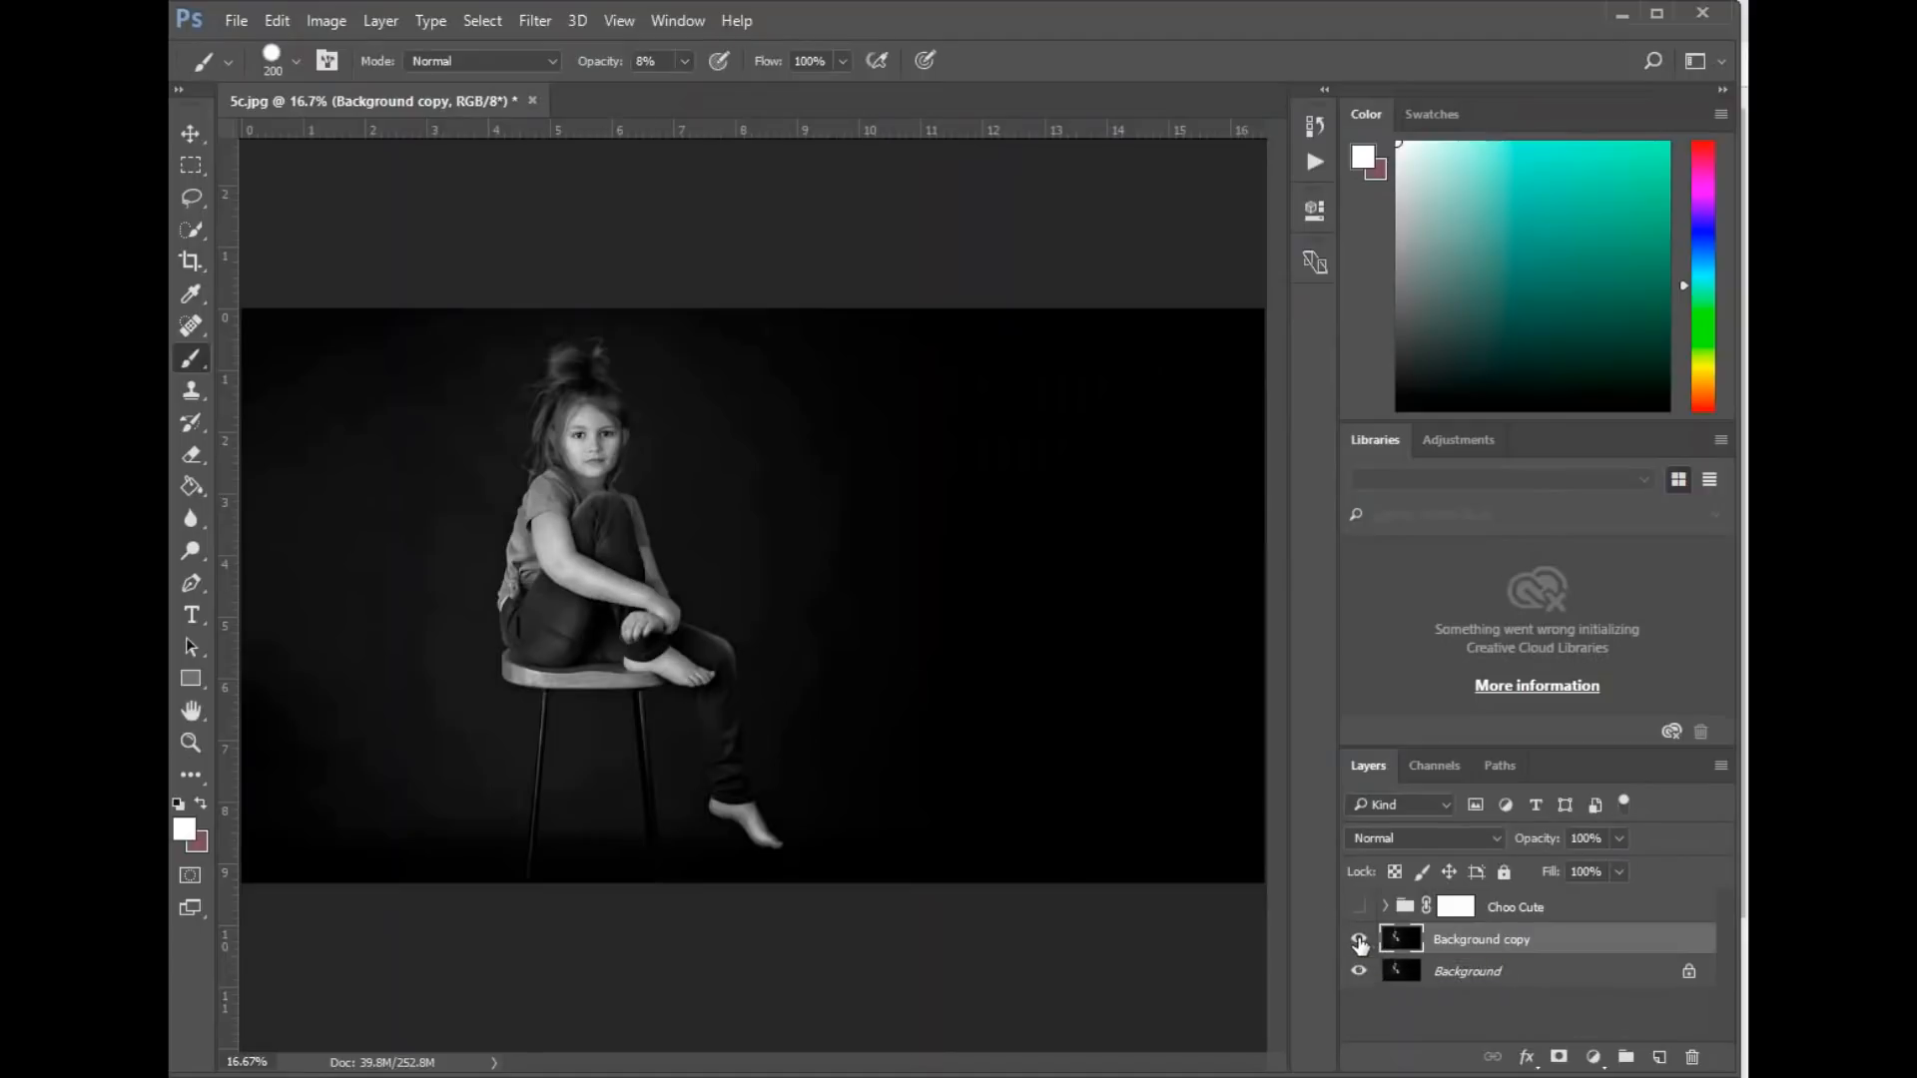
# Alternate the visibility of Background copy and the Choo Cute group to compare both black-and-white versions, leaving only the group shown above the Background.
pyautogui.click(1359, 940)
pyautogui.click(1359, 906)
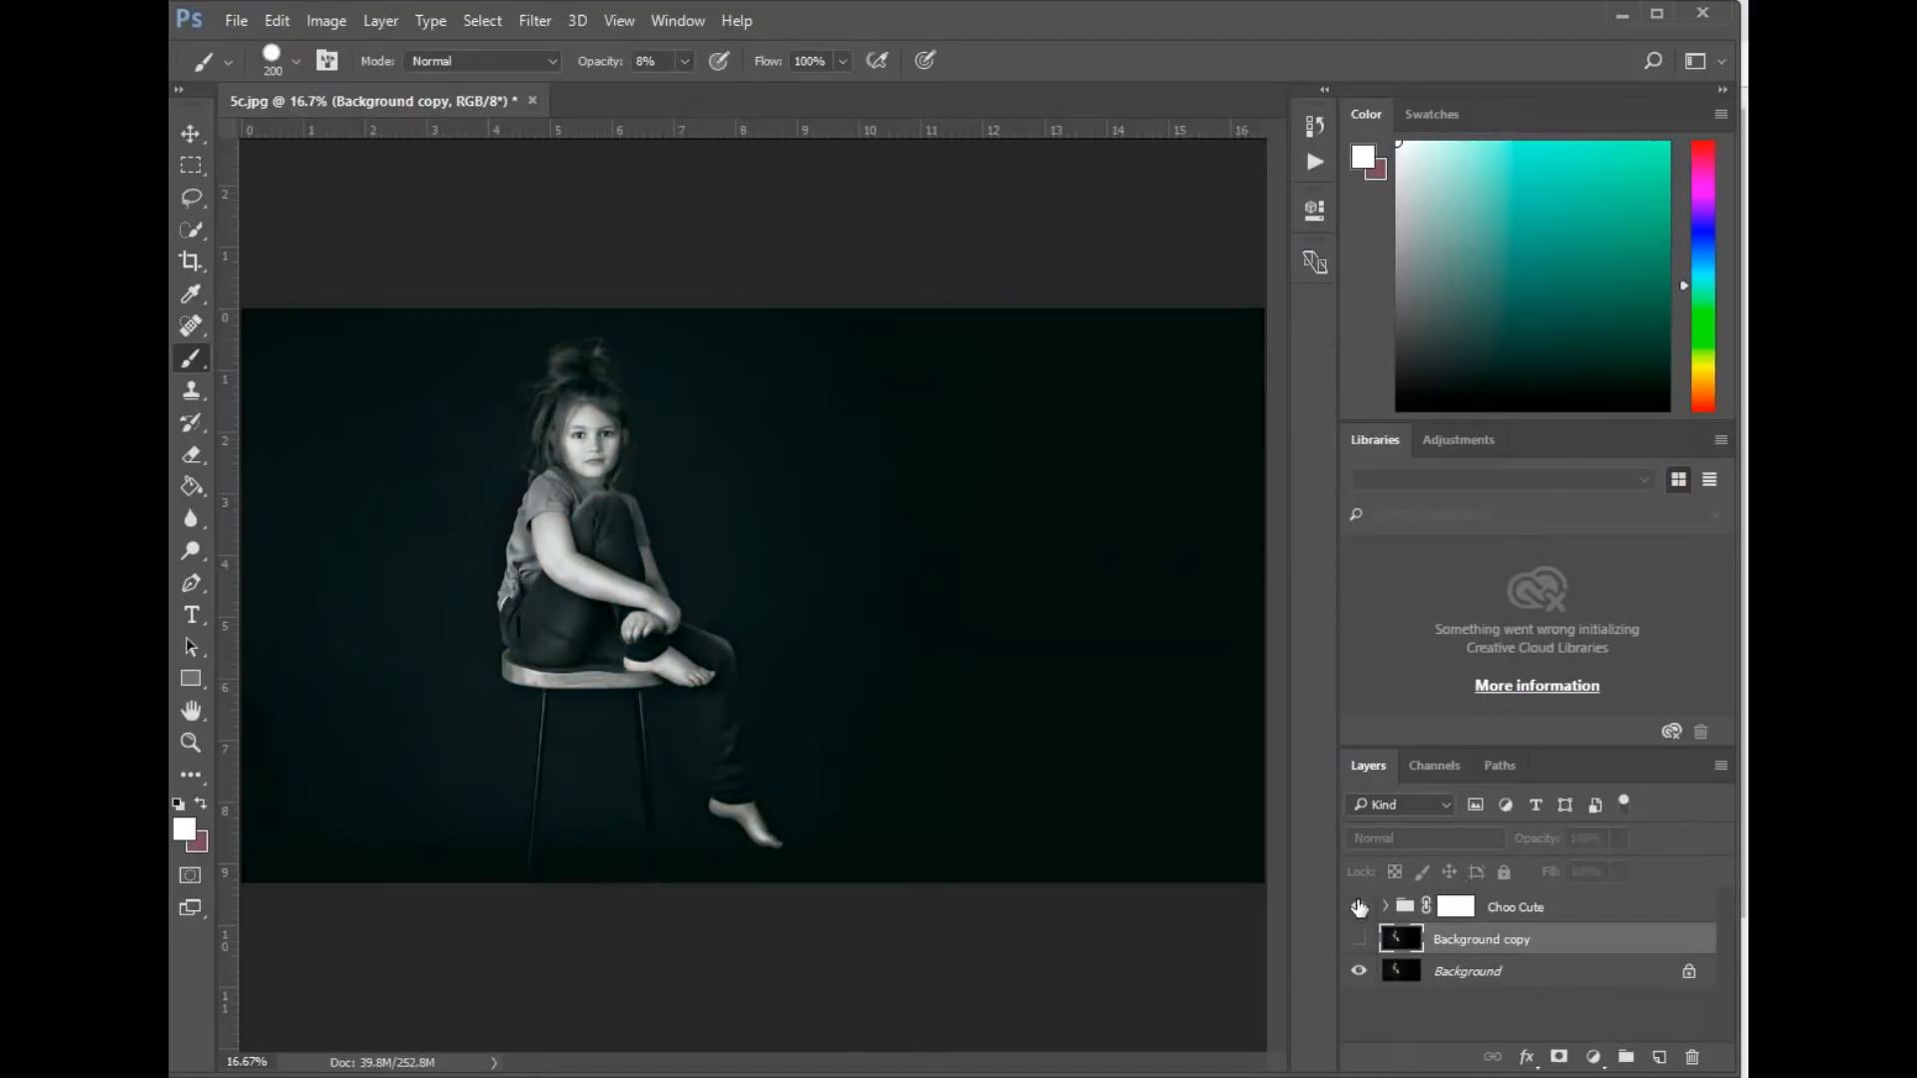
pyautogui.click(1359, 907)
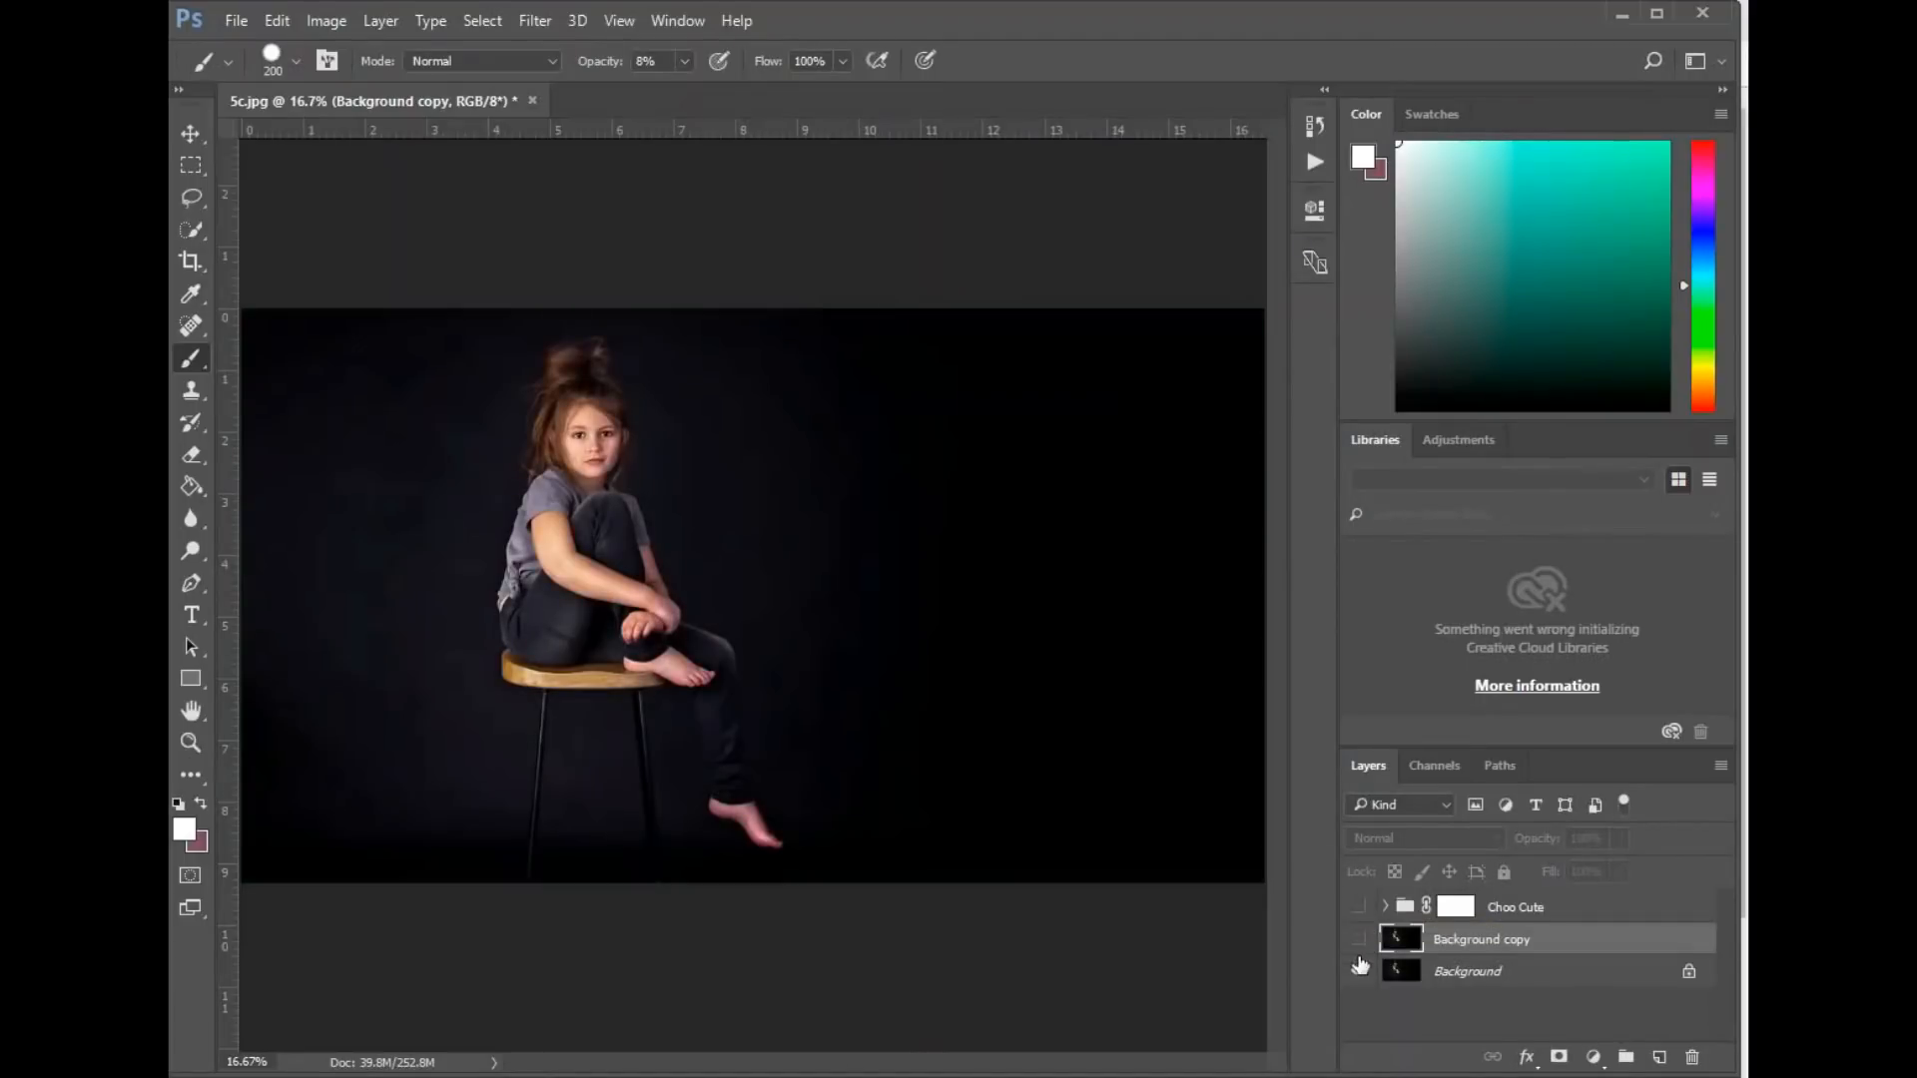
pyautogui.click(1358, 939)
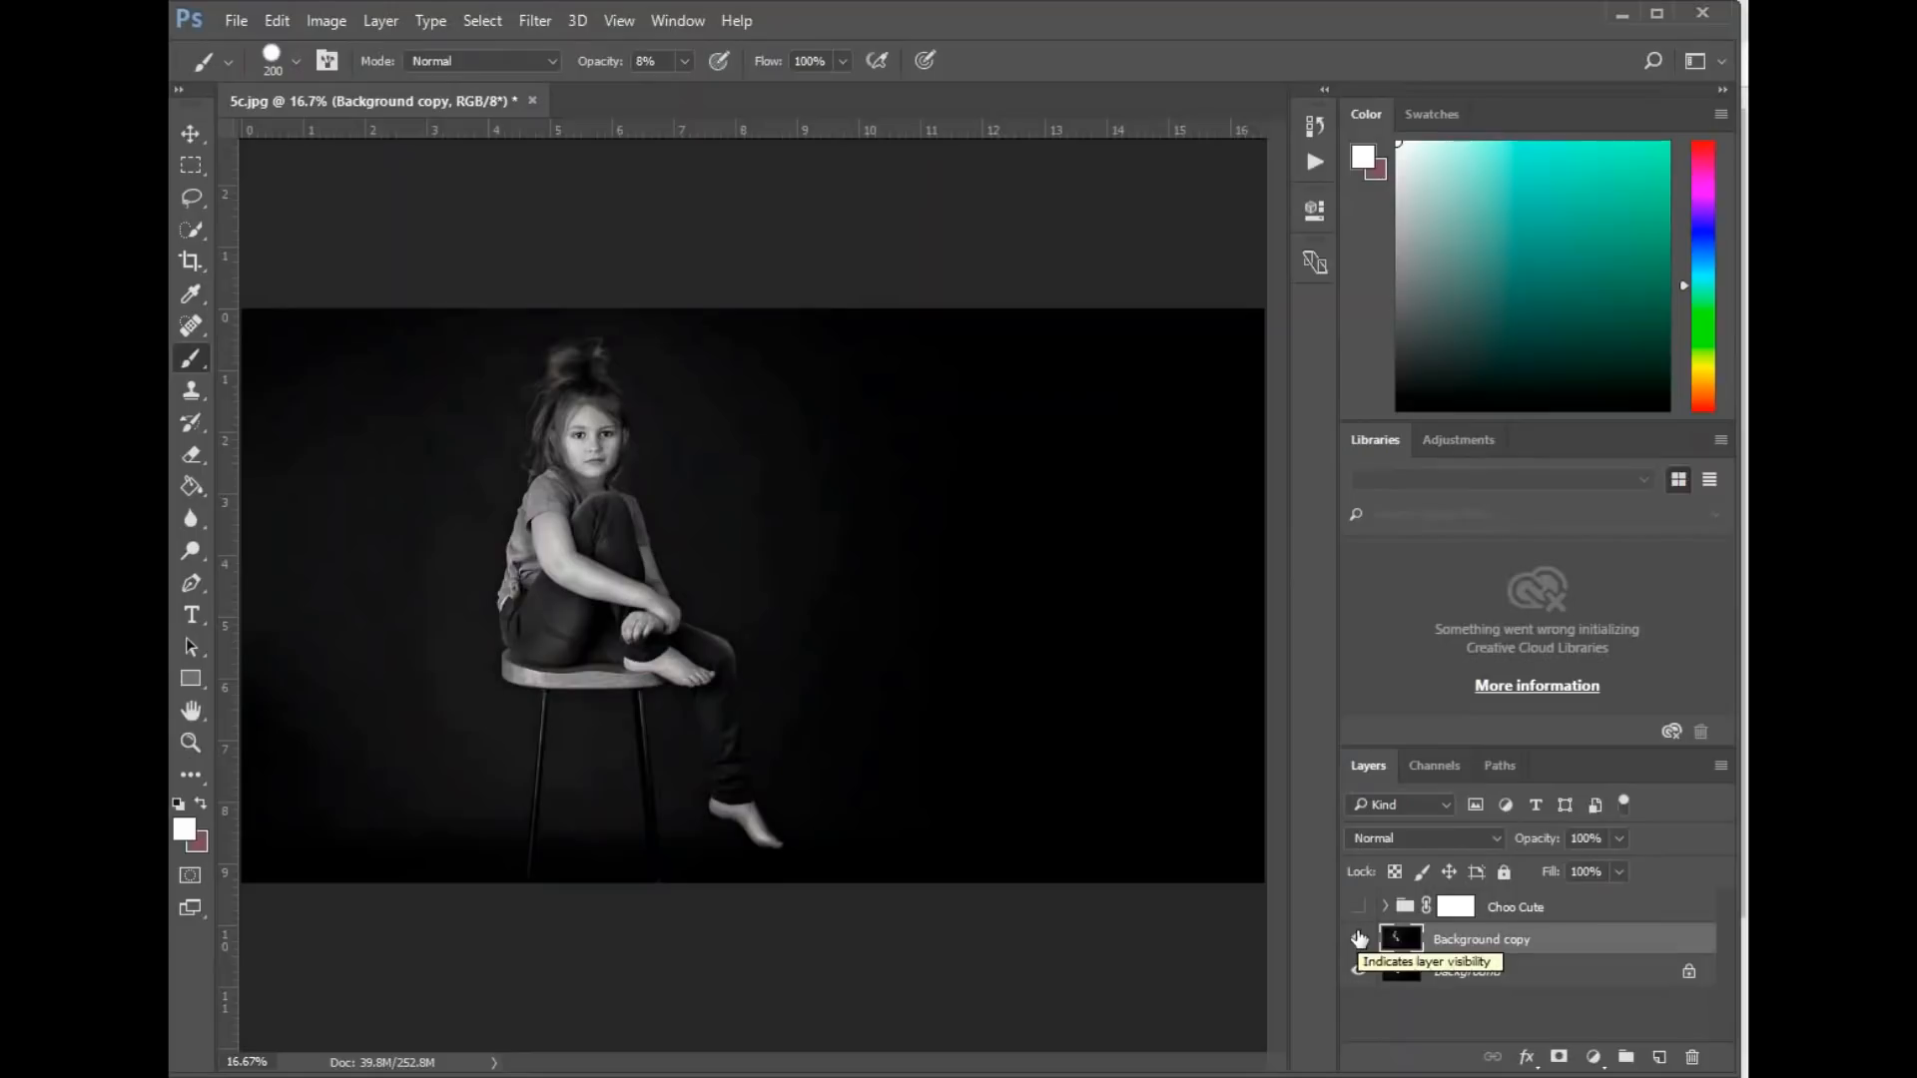
pyautogui.click(1358, 939)
pyautogui.click(1359, 906)
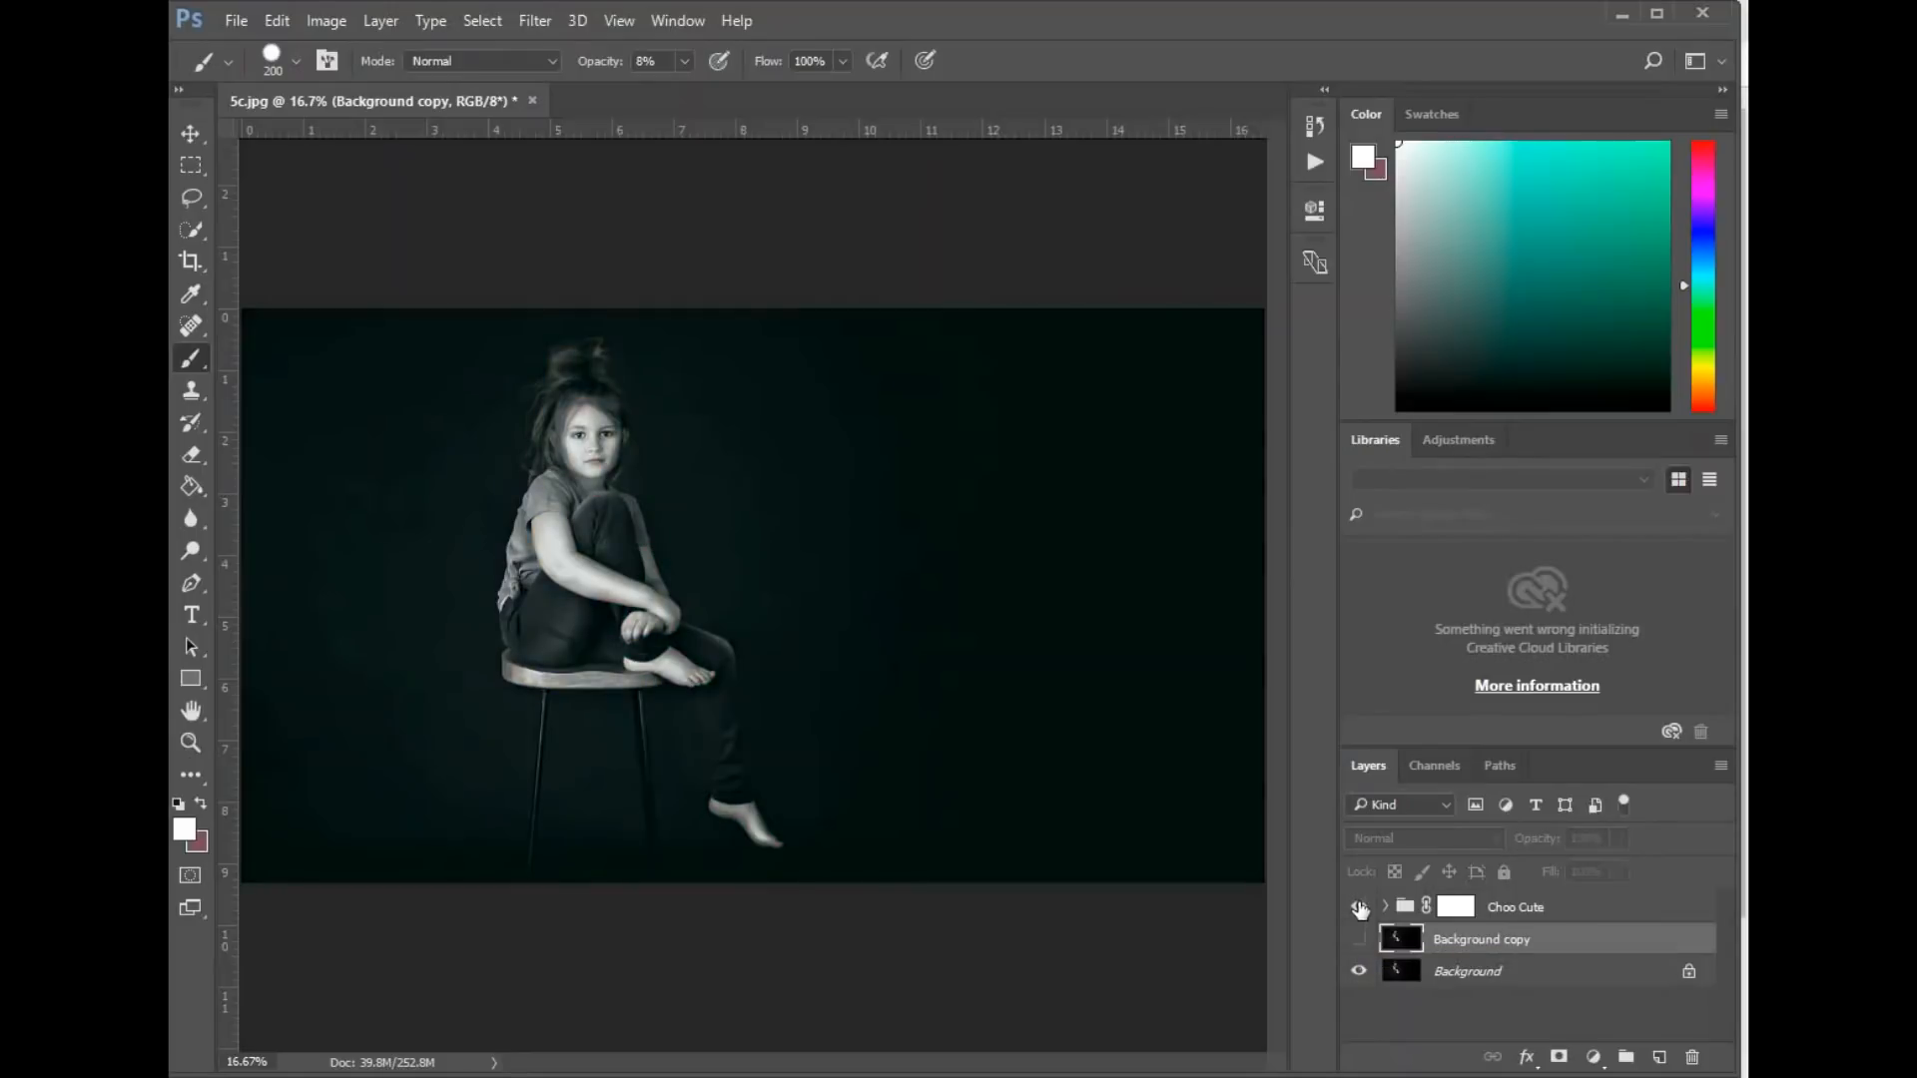